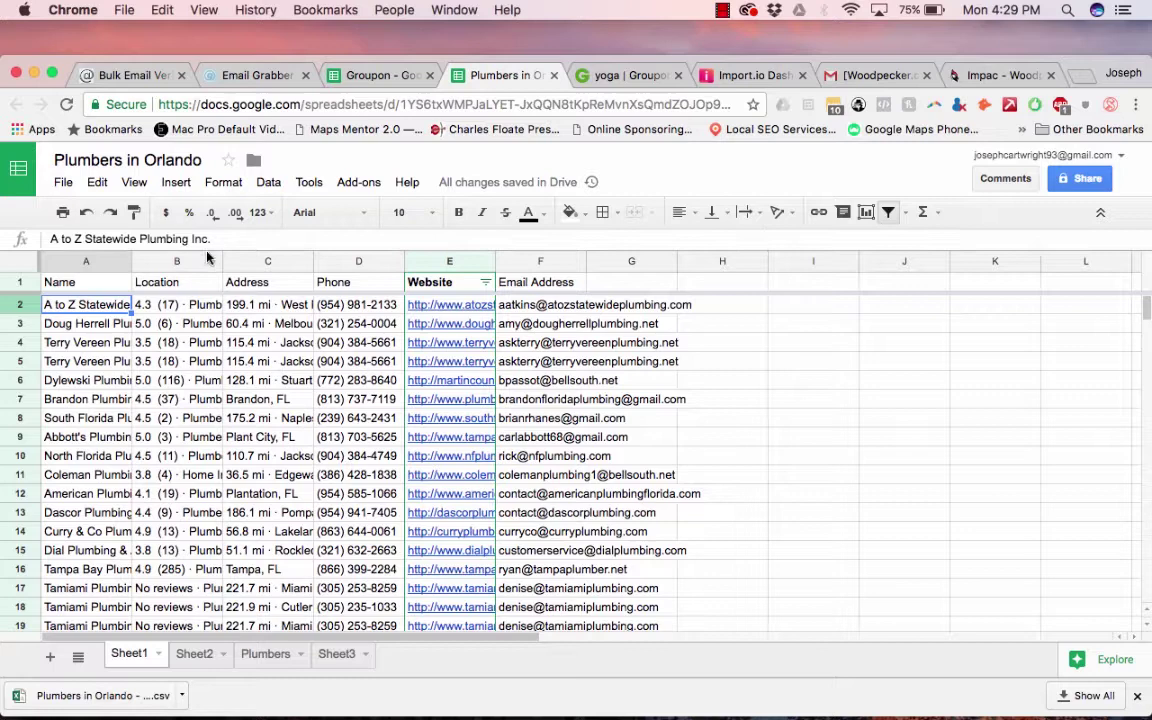
# Review the ratings in the Location column and open the bookmarked grade.us Google Review Link Generator
pyautogui.click(166, 304)
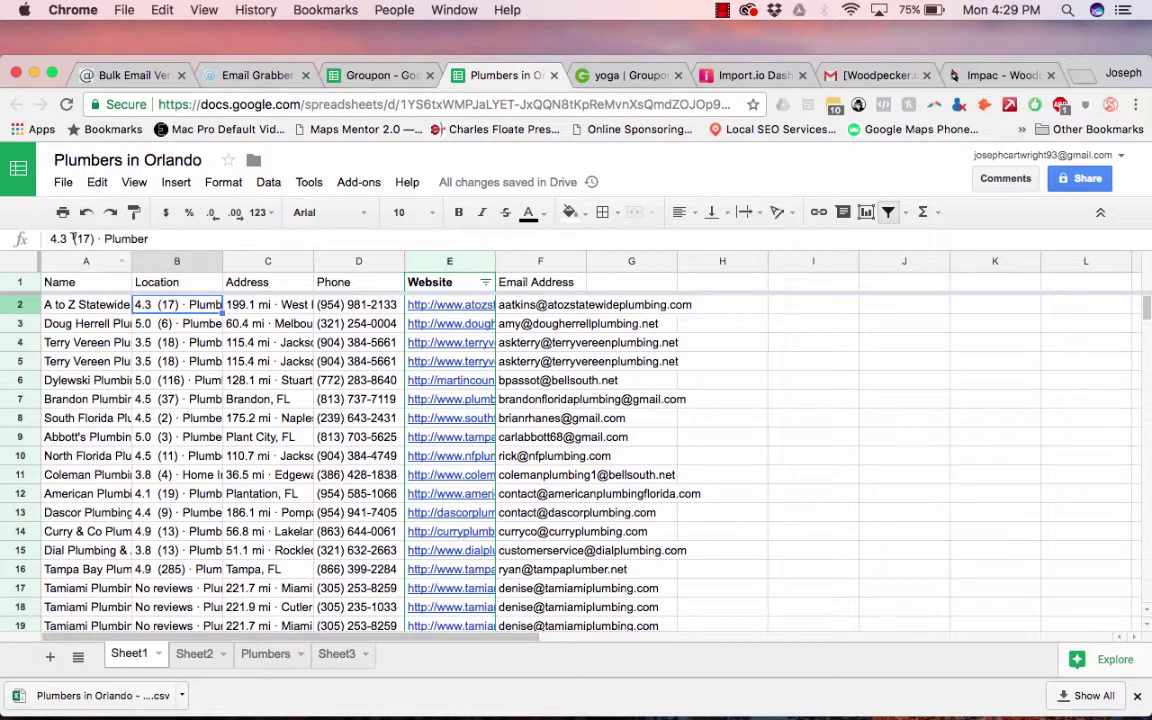
pyautogui.scroll(-3, 172, 455)
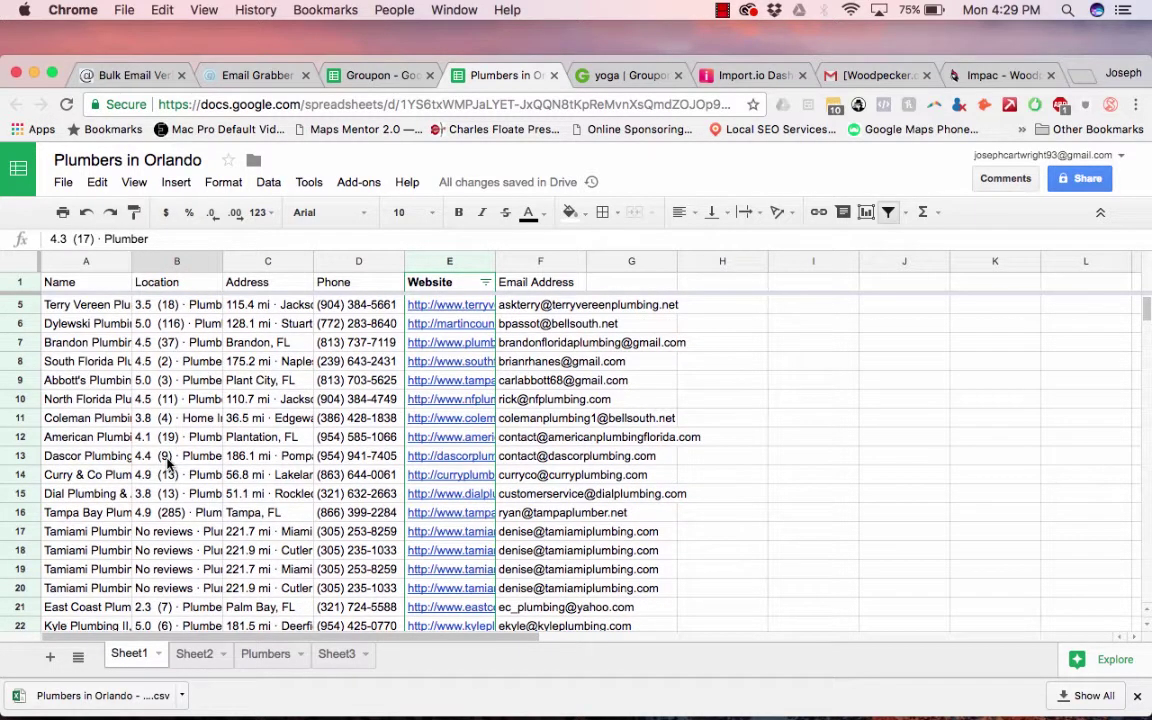
pyautogui.scroll(3, 168, 463)
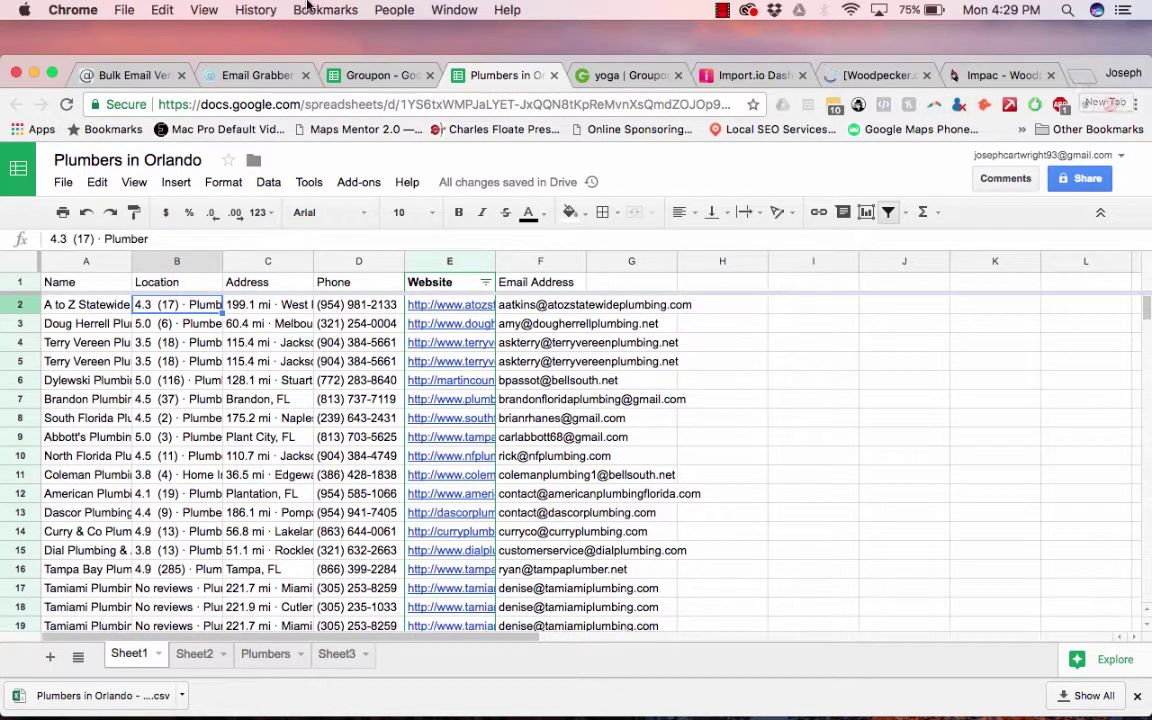
pyautogui.click(252, 9)
pyautogui.moveTo(325, 9)
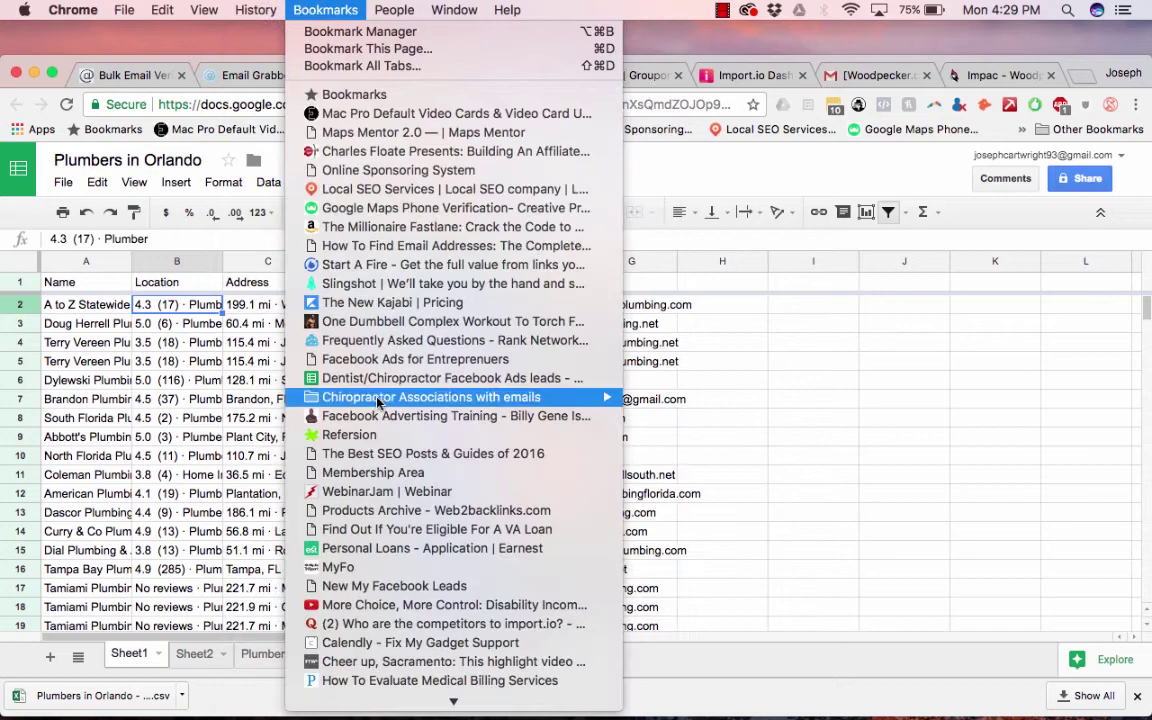
pyautogui.scroll(-10, 380, 473)
pyautogui.scroll(5, 380, 403)
pyautogui.scroll(6, 380, 258)
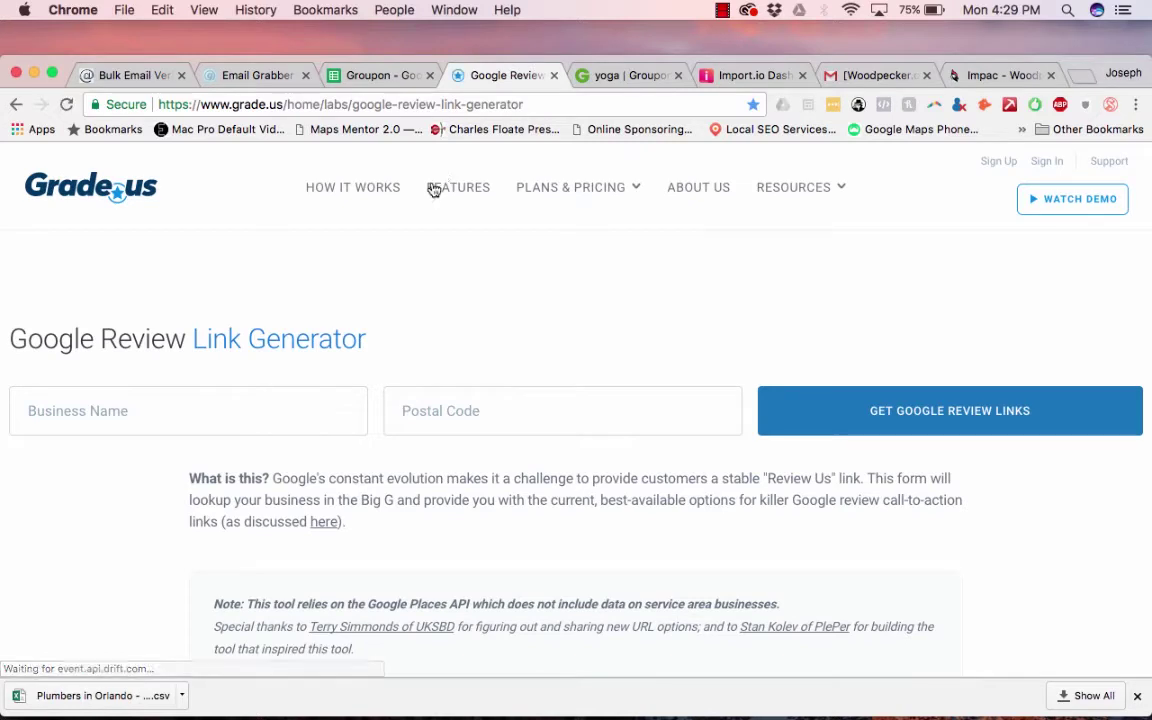
# Request Google review links for the business "Knoxville Limo Rental" with 3 as the postal code
pyautogui.click(244, 405)
pyautogui.write('K')
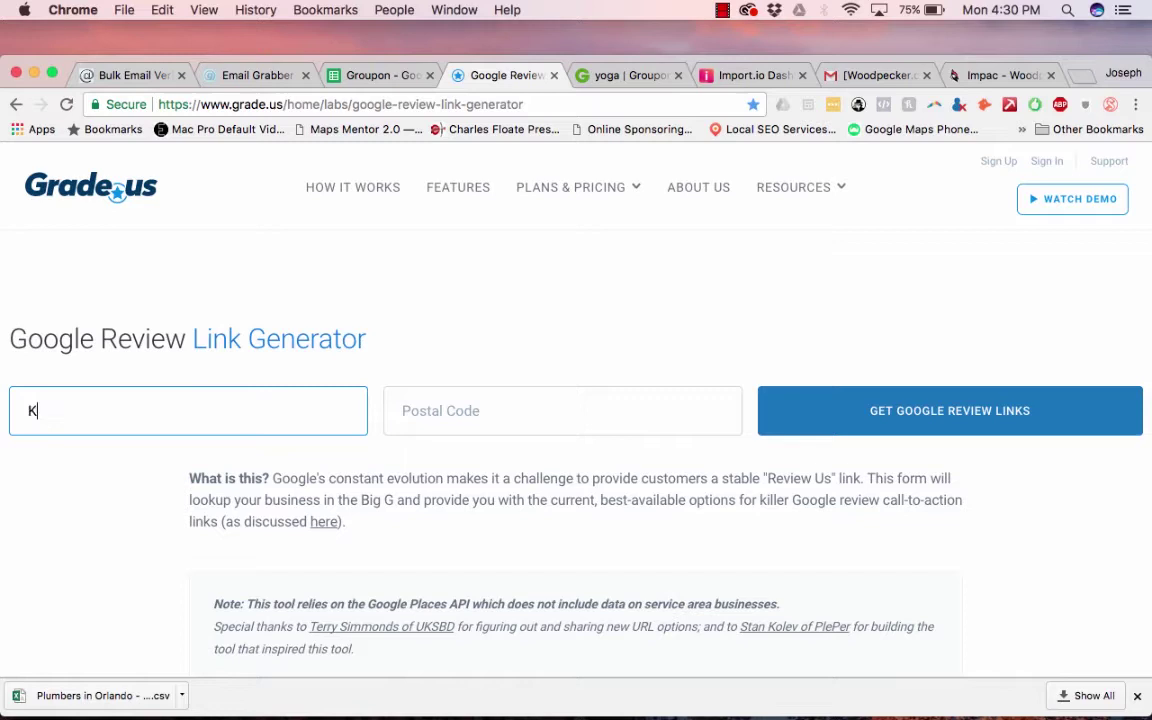
pyautogui.write('nox')
pyautogui.press('Down')
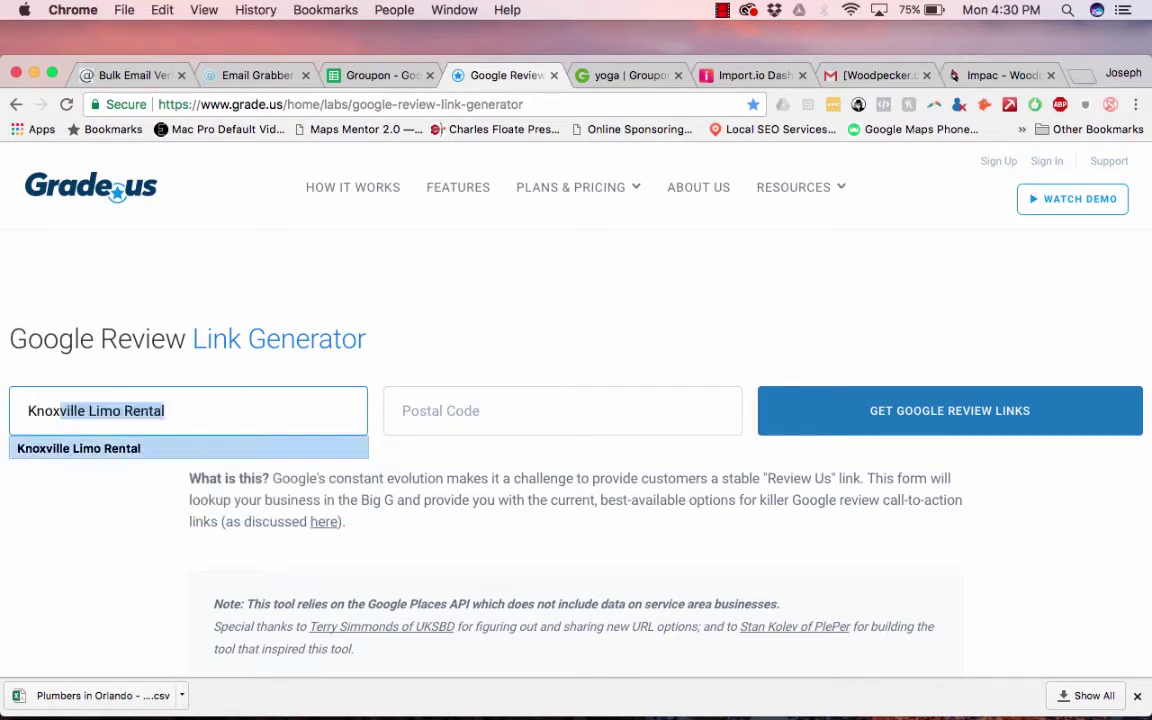
pyautogui.press('Return')
pyautogui.click(440, 410)
pyautogui.write('3')
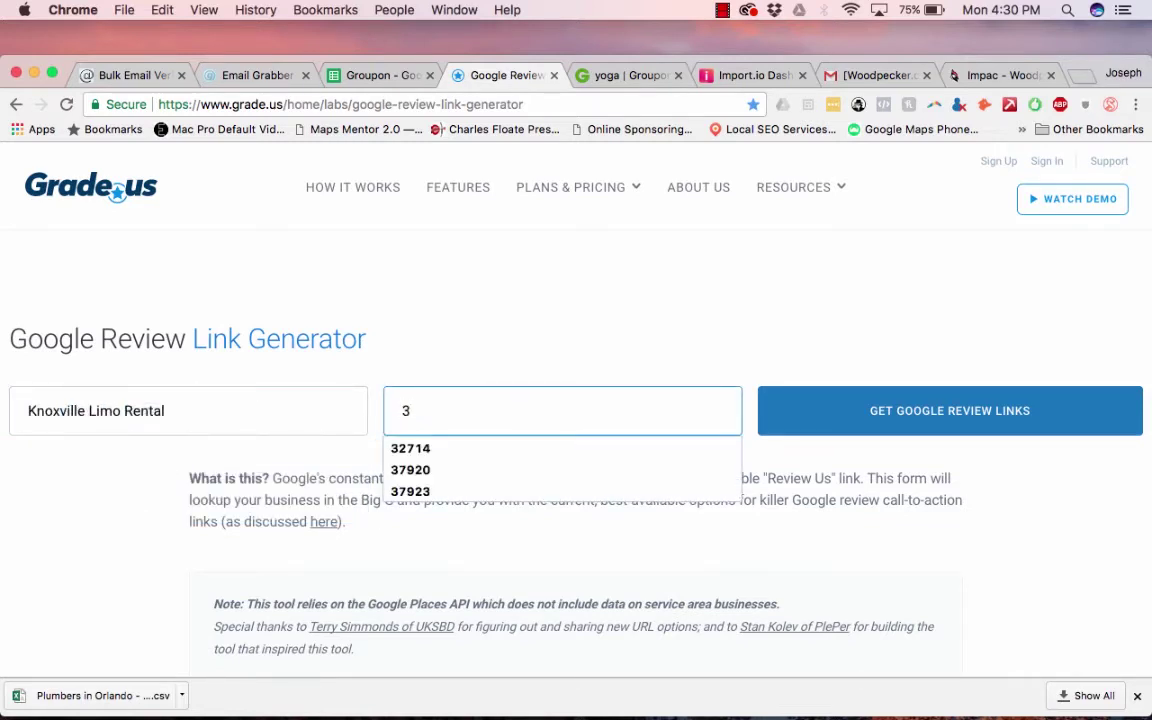
pyautogui.press('Down')
pyautogui.press('Down')
pyautogui.click(835, 418)
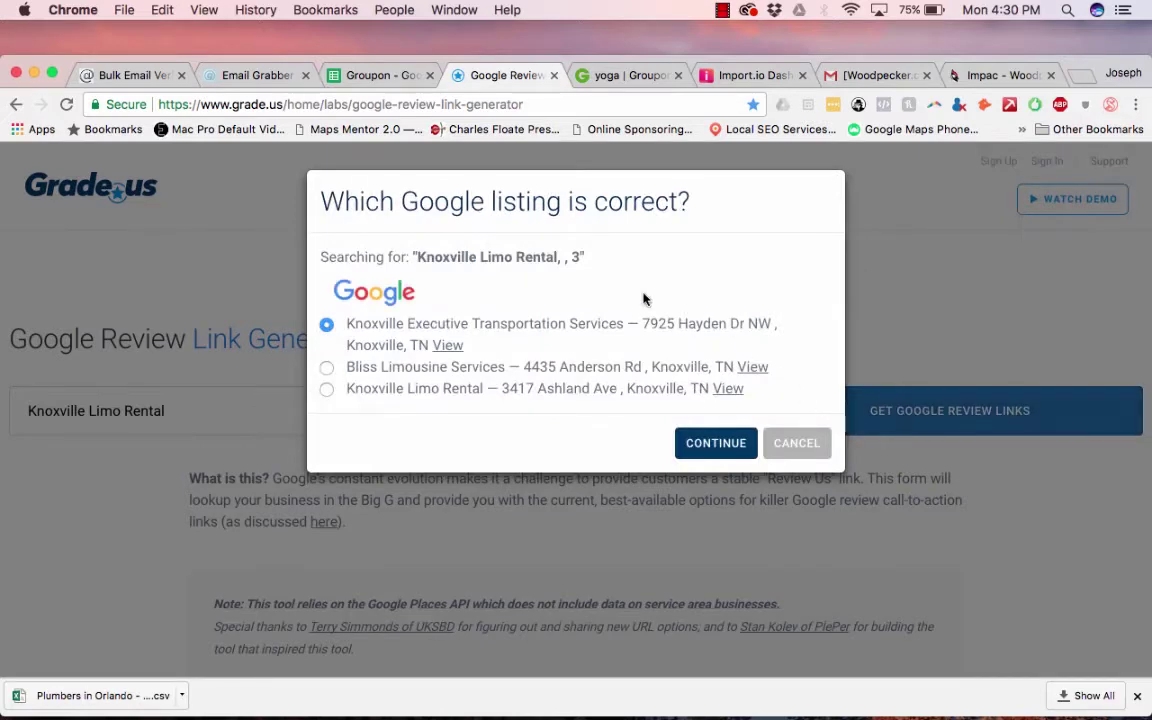
# Choose the Knoxville Limo Rental listing as the correct one and try its generated 5-Star Review link
pyautogui.click(327, 390)
pyautogui.click(712, 443)
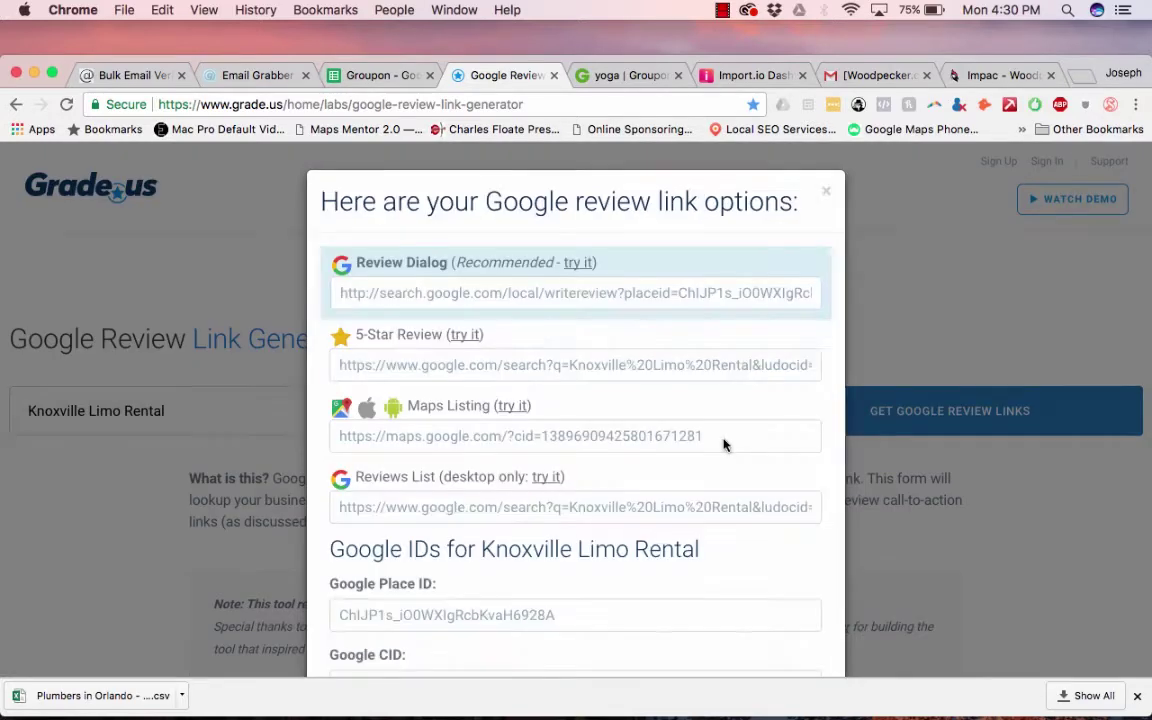
pyautogui.click(472, 372)
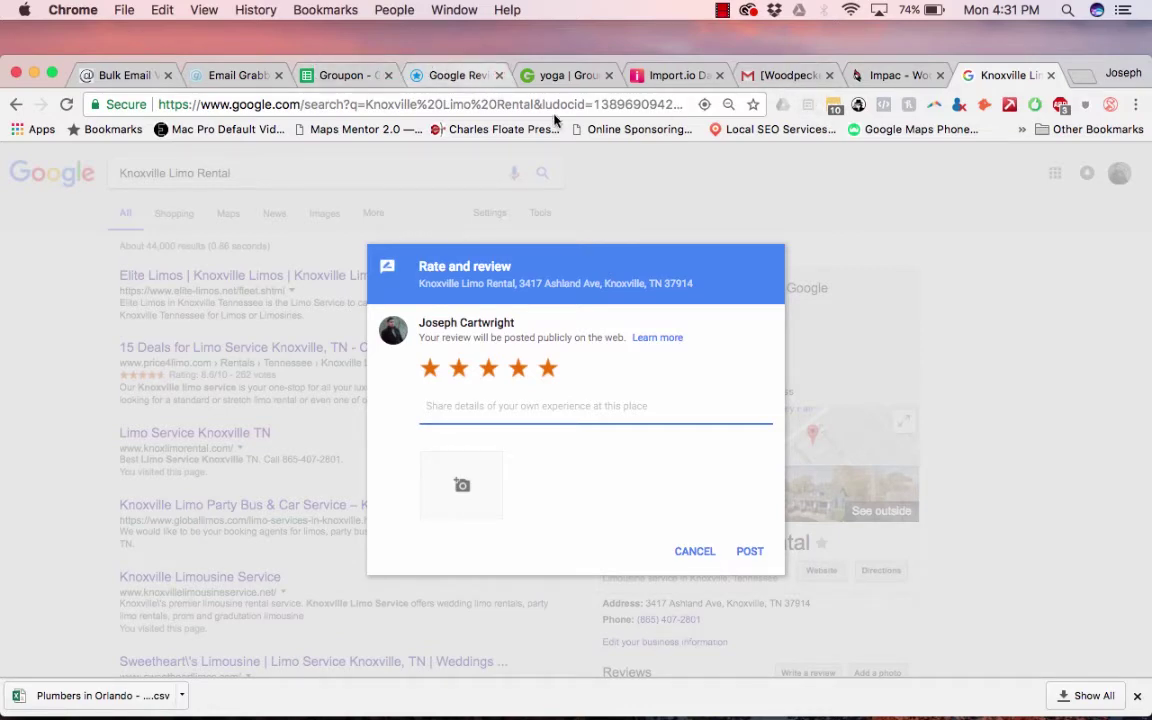
# Return from the link generator page to the Plumbers in Orlando spreadsheet
pyautogui.click(450, 75)
pyautogui.click(15, 104)
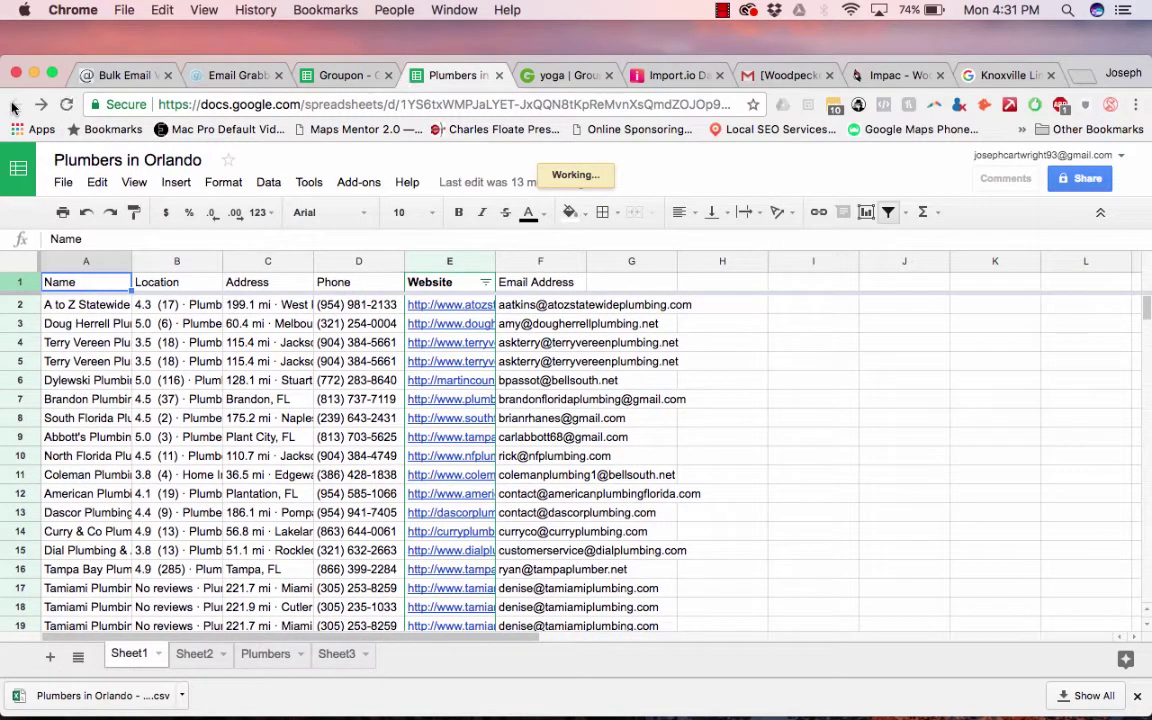
pyautogui.click(14, 105)
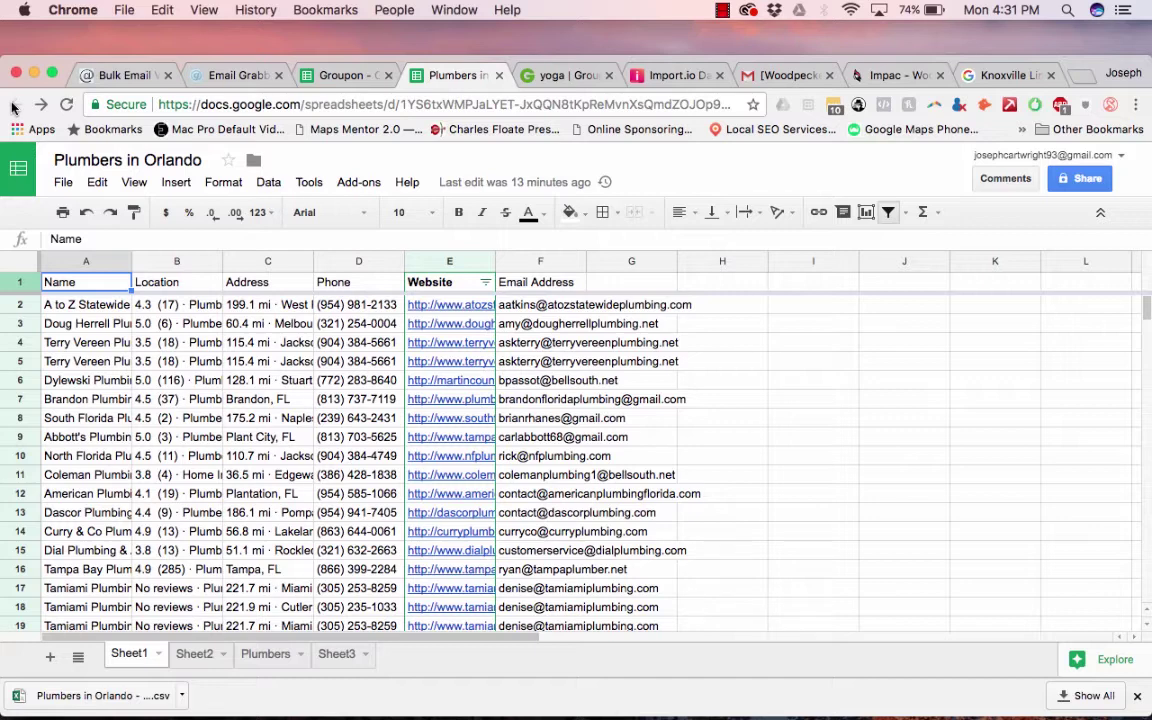
pyautogui.click(722, 9)
pyautogui.click(738, 44)
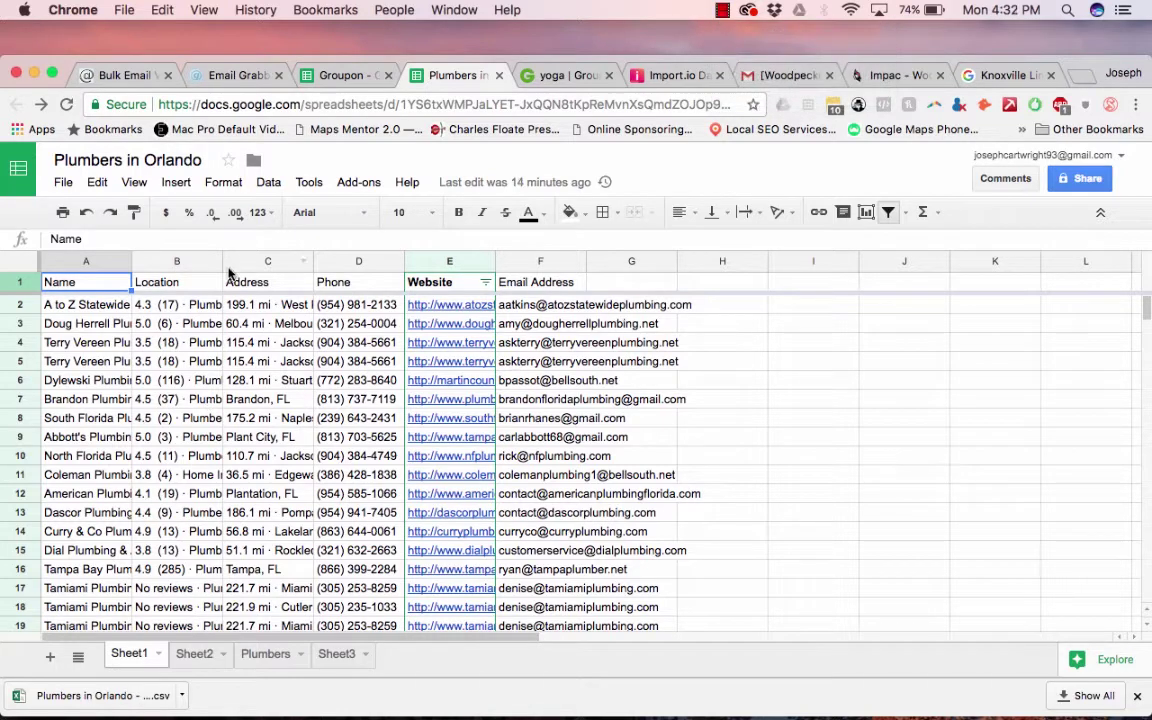
# Look over the Location column and copy the "·" separator from its first listing in row 2
pyautogui.click(172, 261)
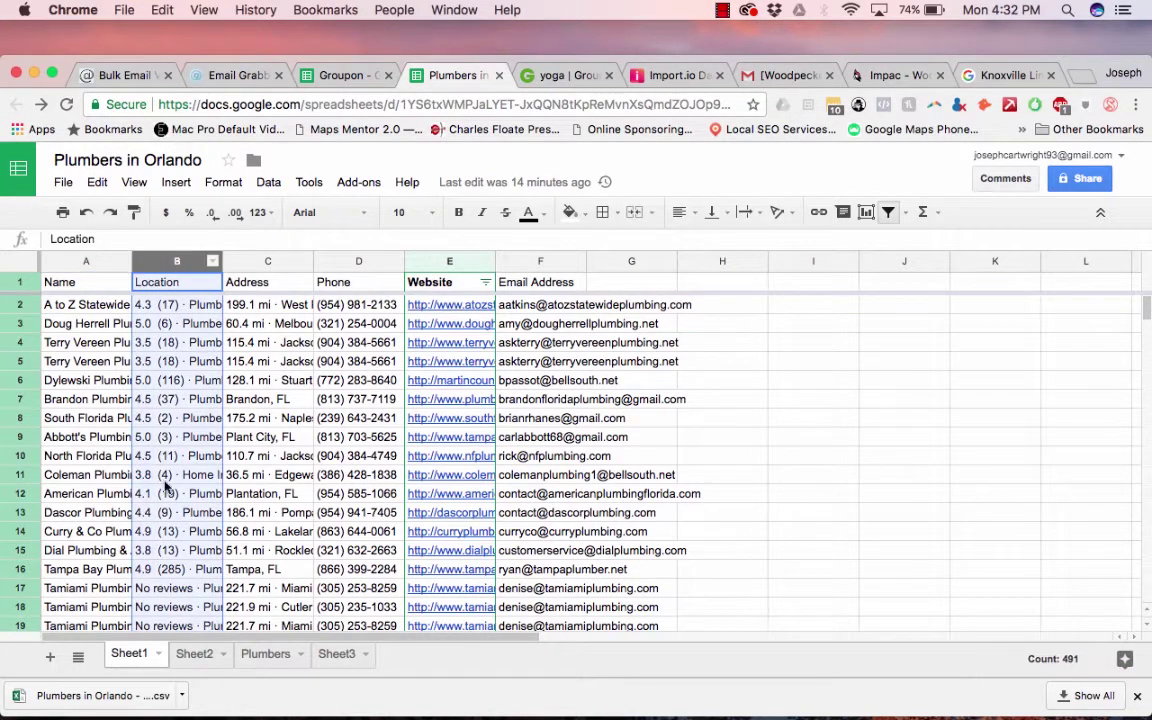
pyautogui.scroll(-5, 160, 505)
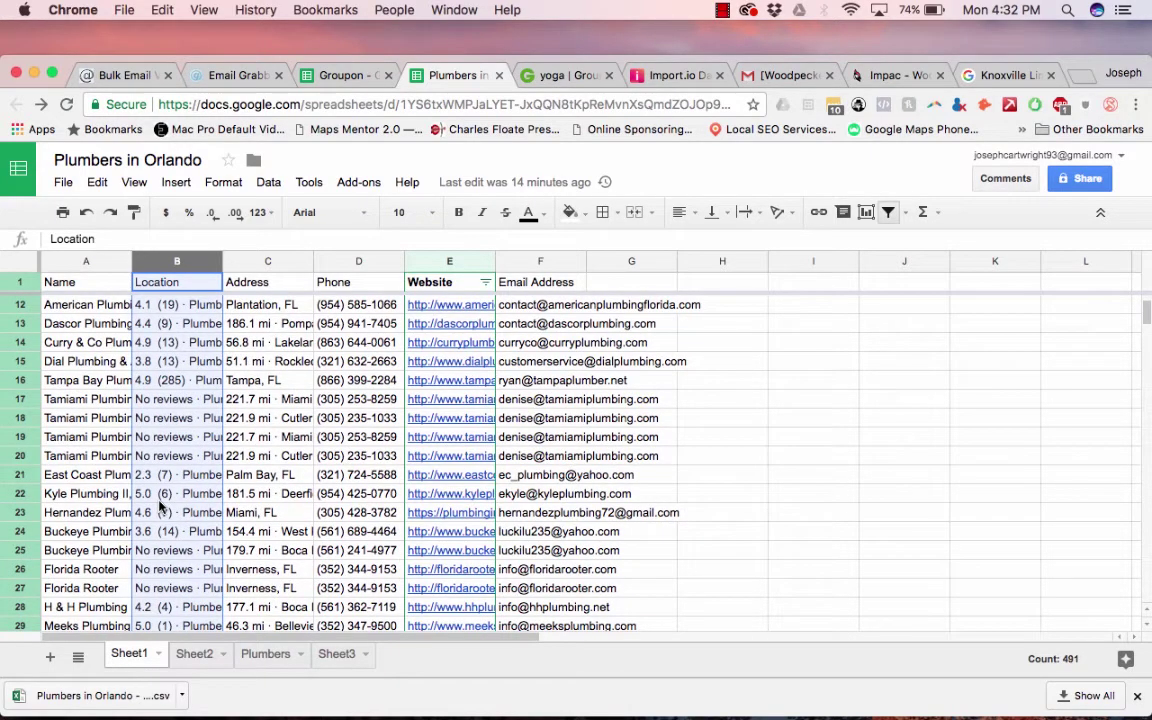
pyautogui.scroll(5, 160, 500)
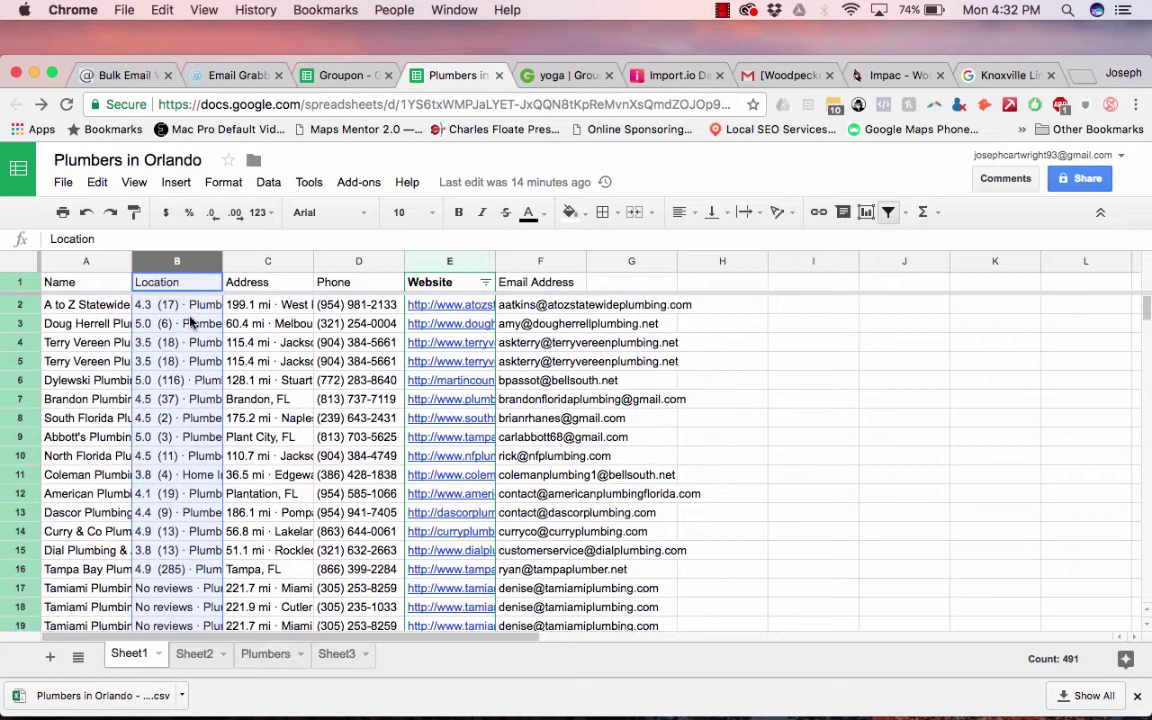
pyautogui.click(175, 304)
pyautogui.click(95, 239)
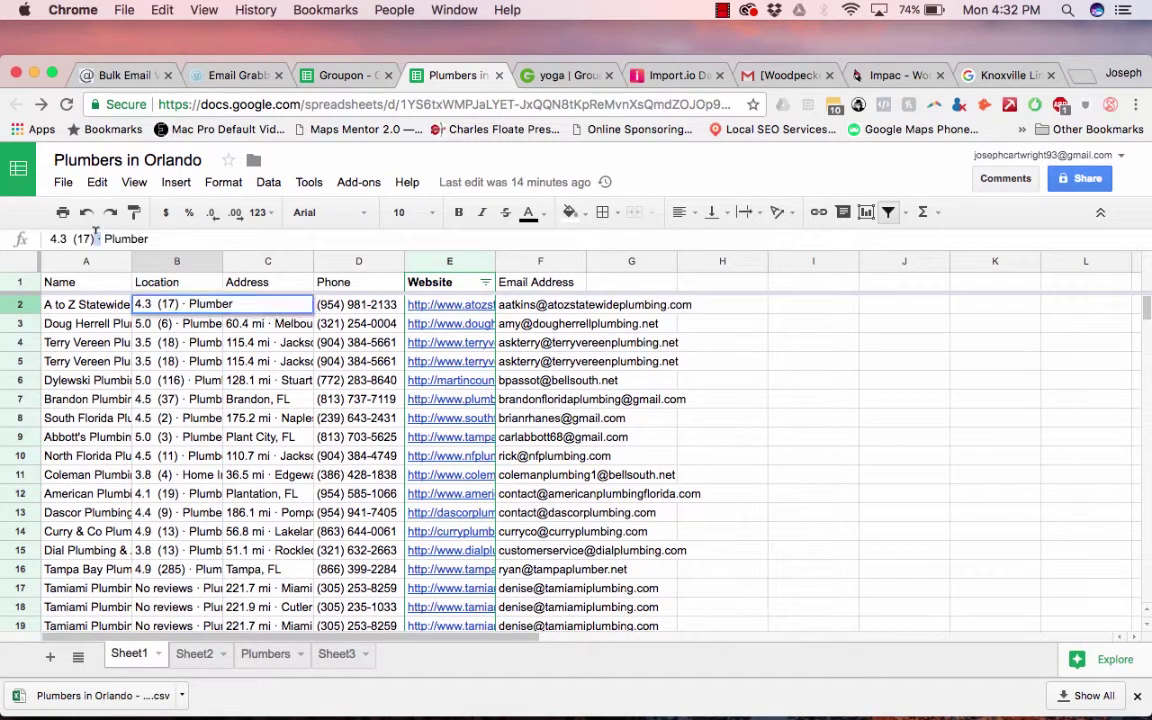
# Remove all characters after "·" from the Location column with the Power Tools Remove function
pyautogui.click(178, 261)
pyautogui.click(358, 182)
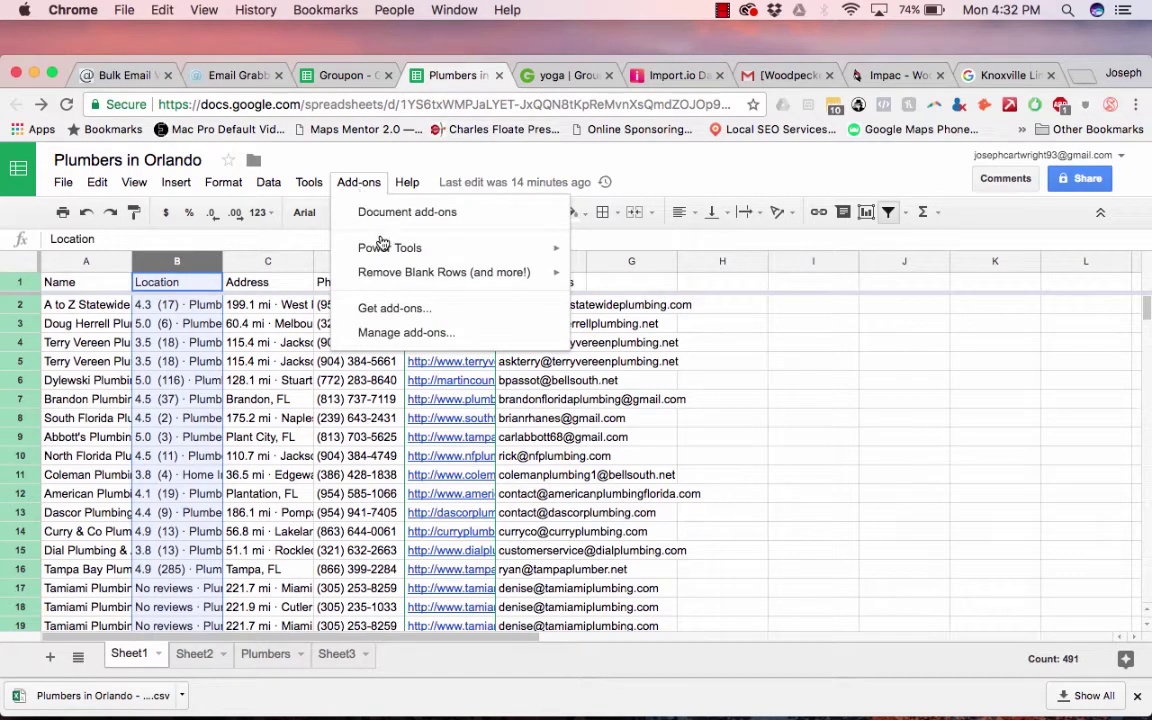
pyautogui.moveTo(489, 249)
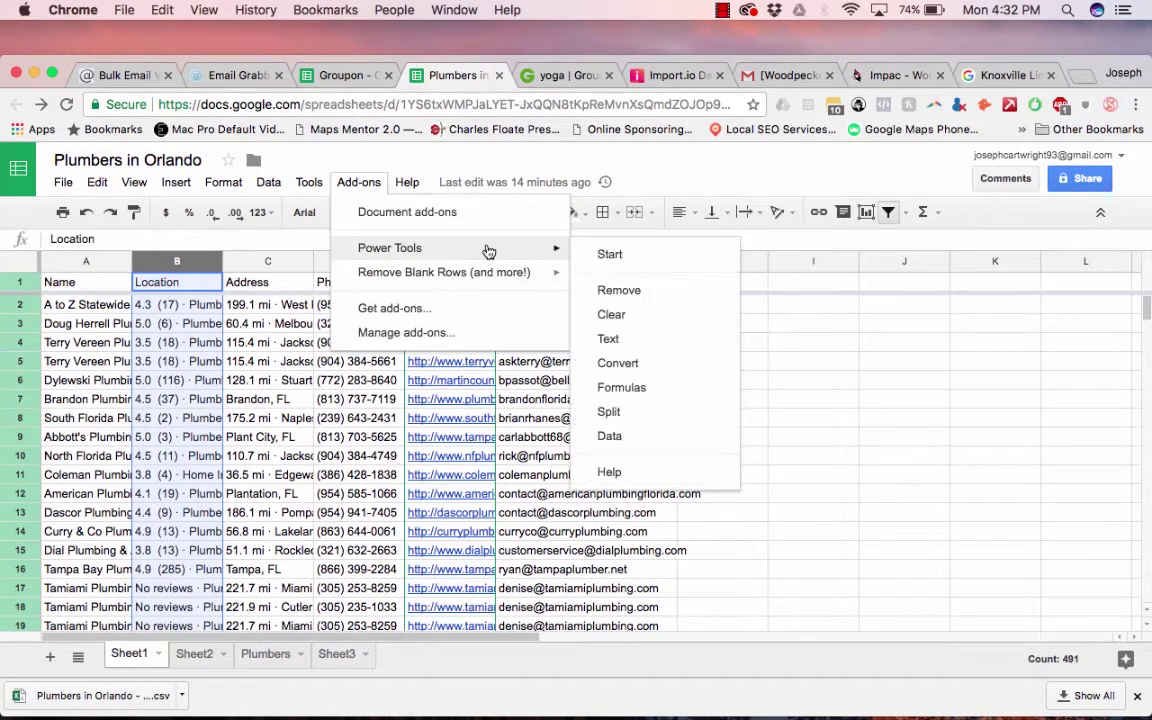
pyautogui.click(628, 290)
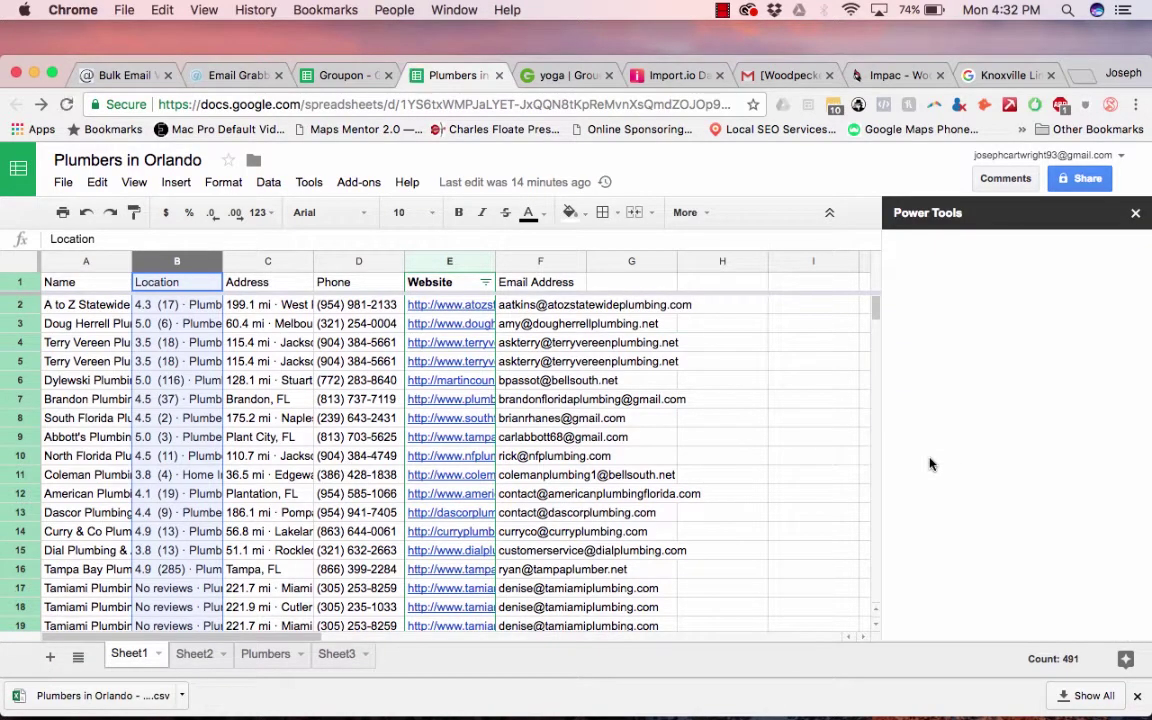
pyautogui.click(955, 561)
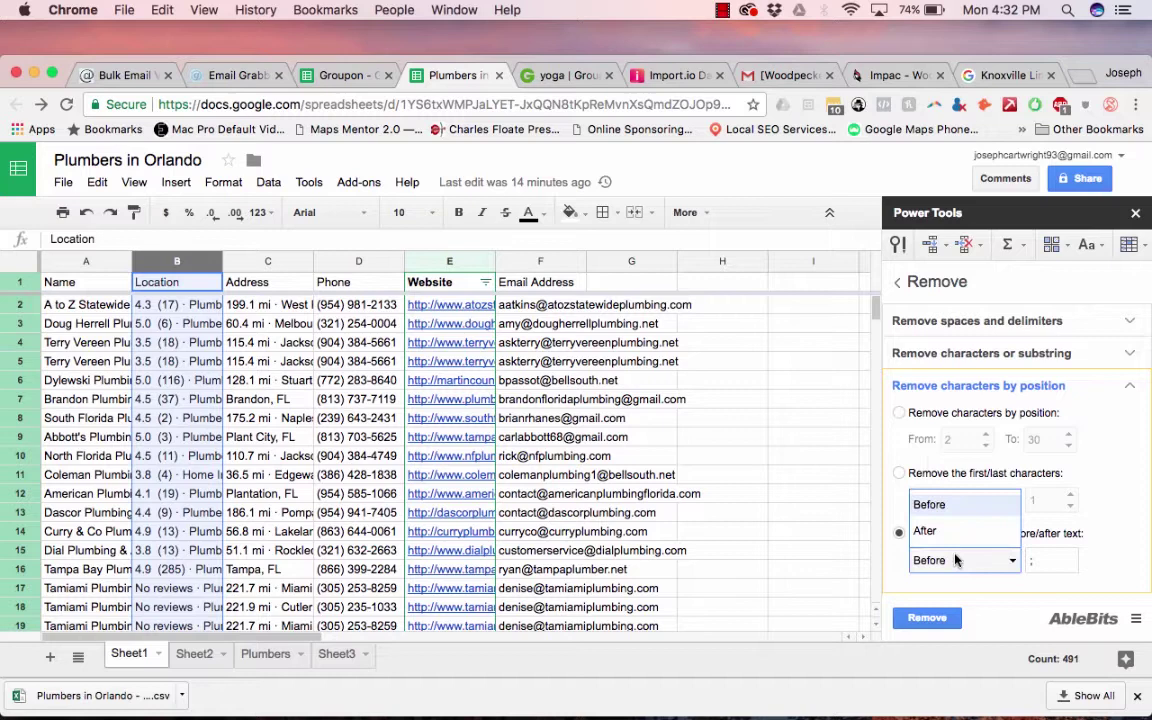
pyautogui.click(959, 530)
pyautogui.click(1032, 560)
pyautogui.write('·')
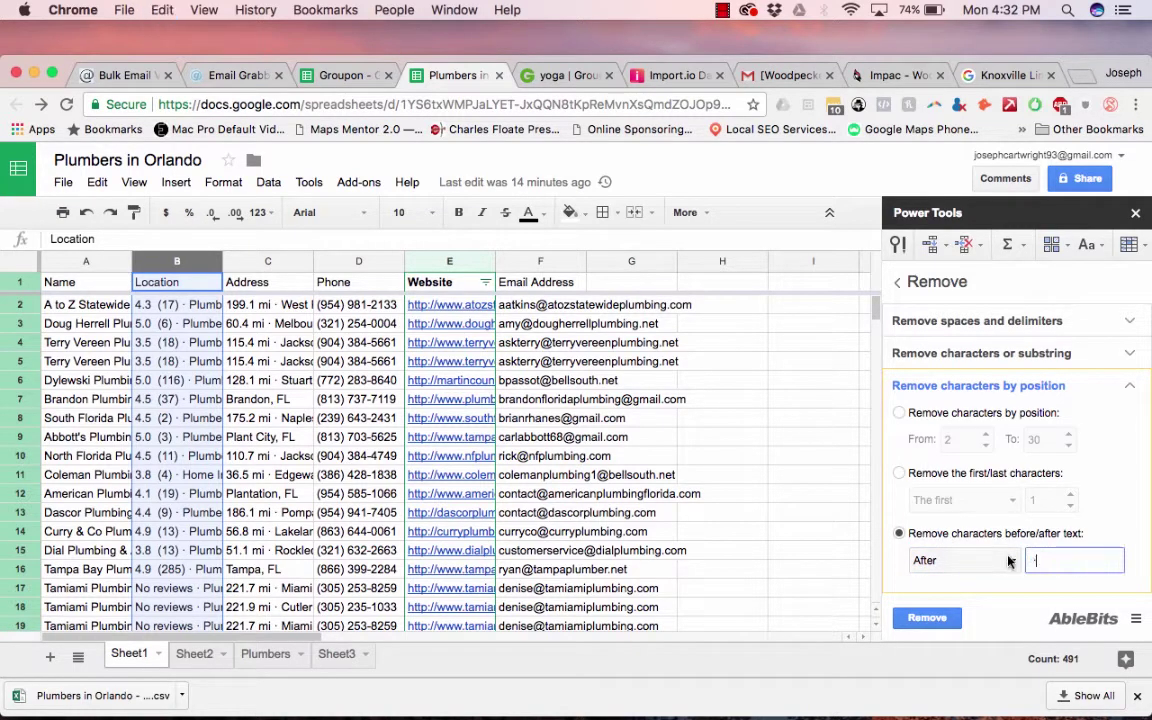
pyautogui.click(925, 619)
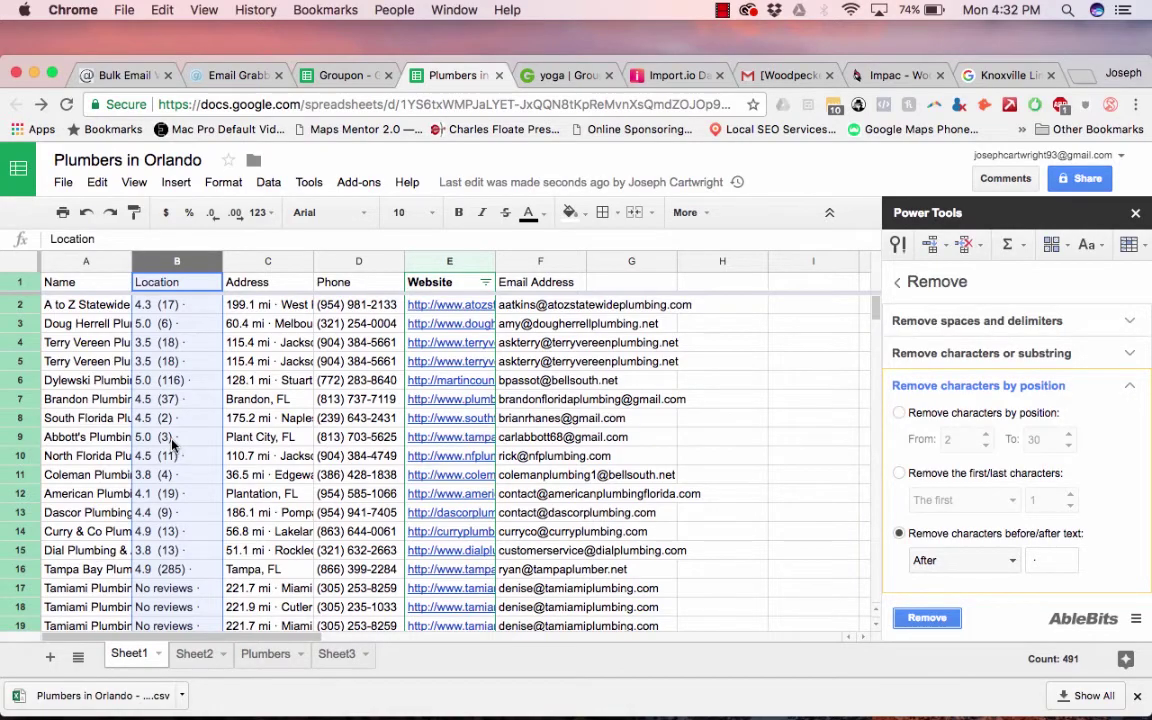
# Check the trimmed Location entries and replace every "·" in column B with nothing using Find and replace
pyautogui.scroll(-10, 171, 443)
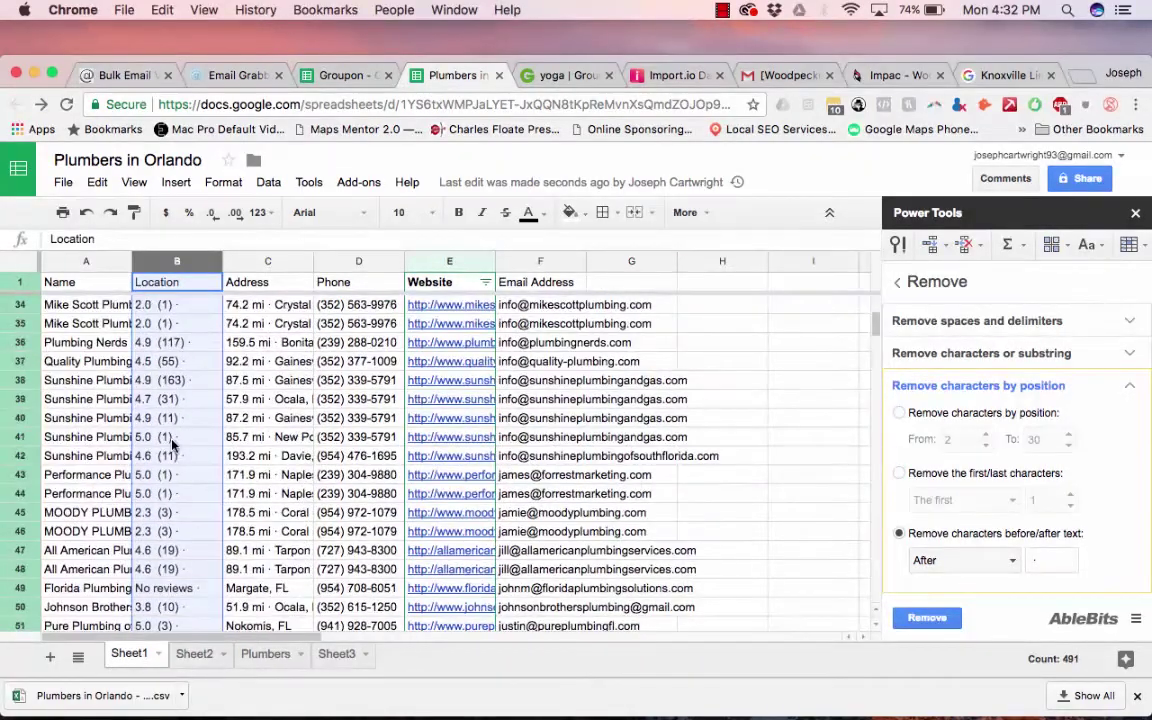
pyautogui.scroll(5, 172, 444)
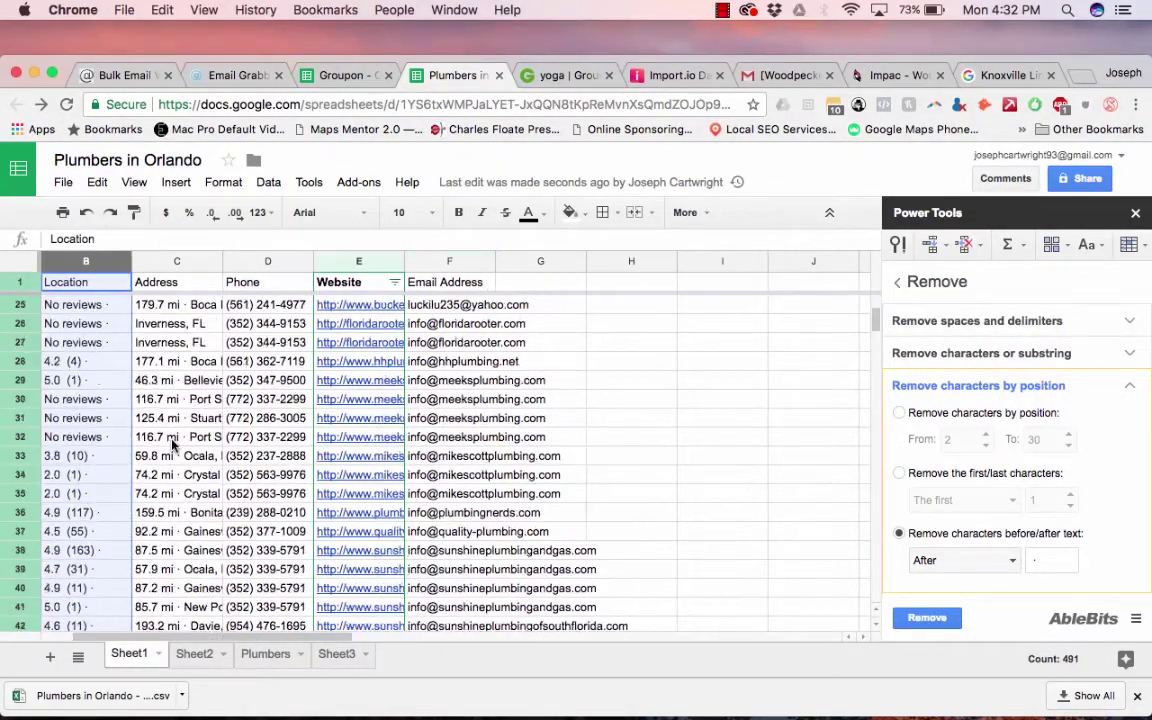
pyautogui.scroll(7, 172, 444)
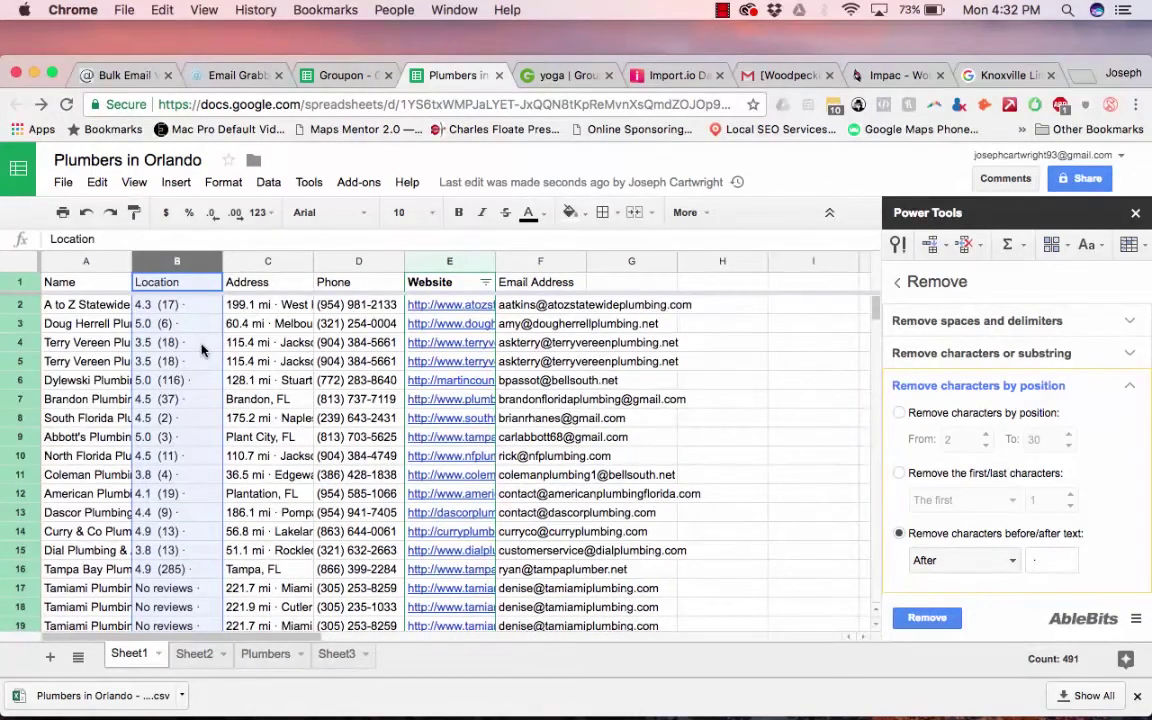
pyautogui.click(96, 182)
pyautogui.click(150, 440)
pyautogui.write('·')
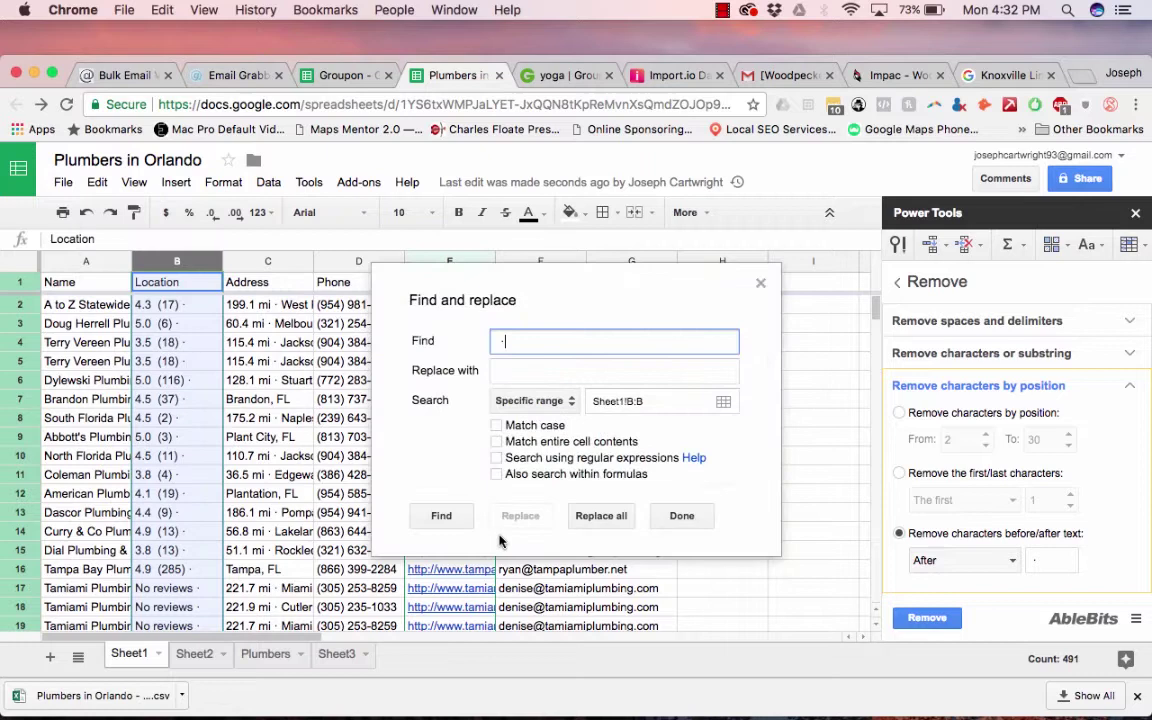
pyautogui.click(601, 516)
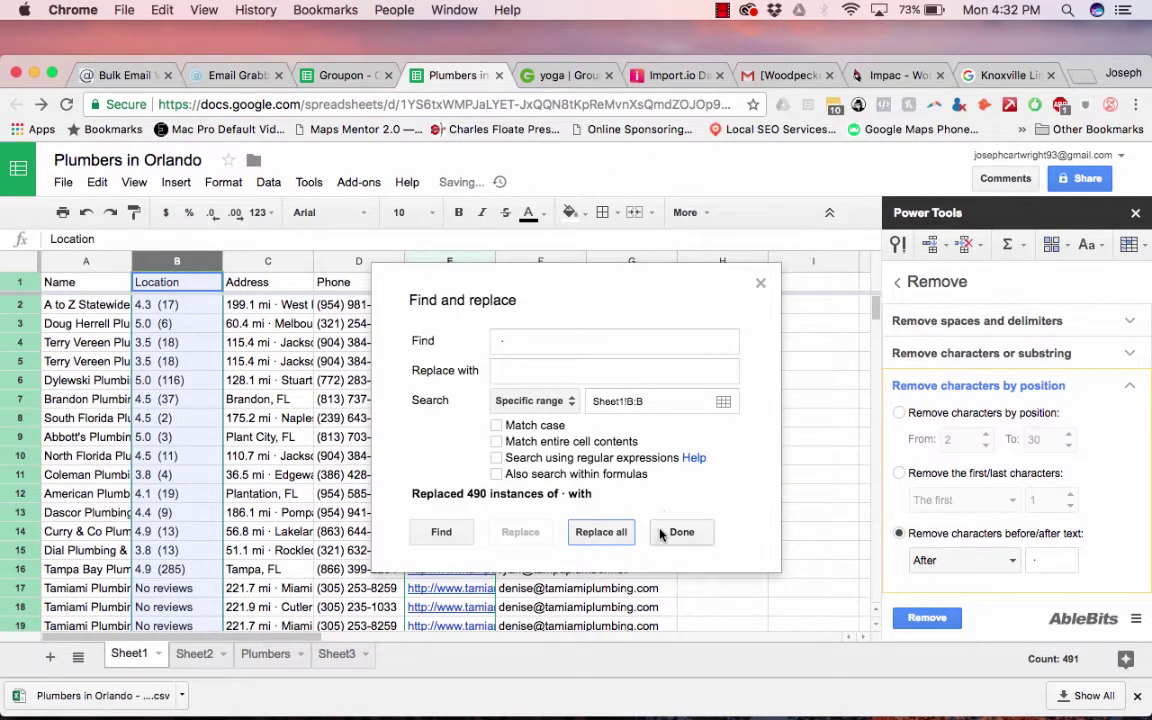
pyautogui.click(681, 516)
# Replace every ")" in the Location column with nothing using Find and replace
pyautogui.scroll(-1, 300, 400)
pyautogui.click(96, 182)
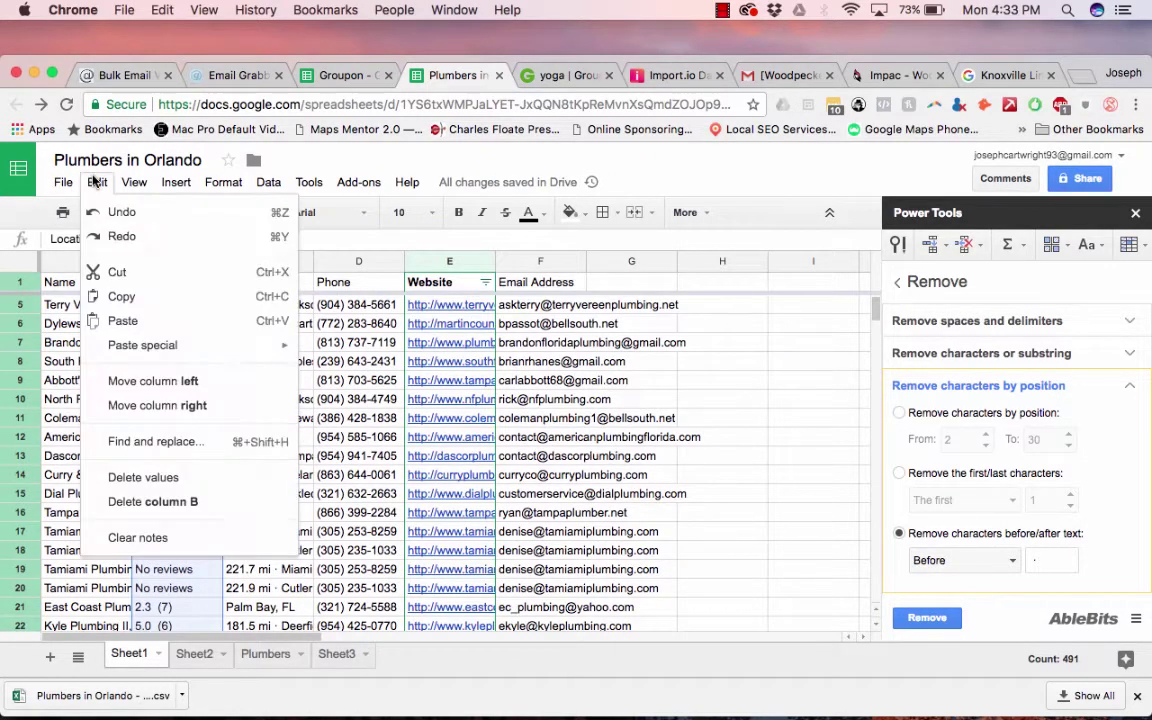
pyautogui.click(150, 441)
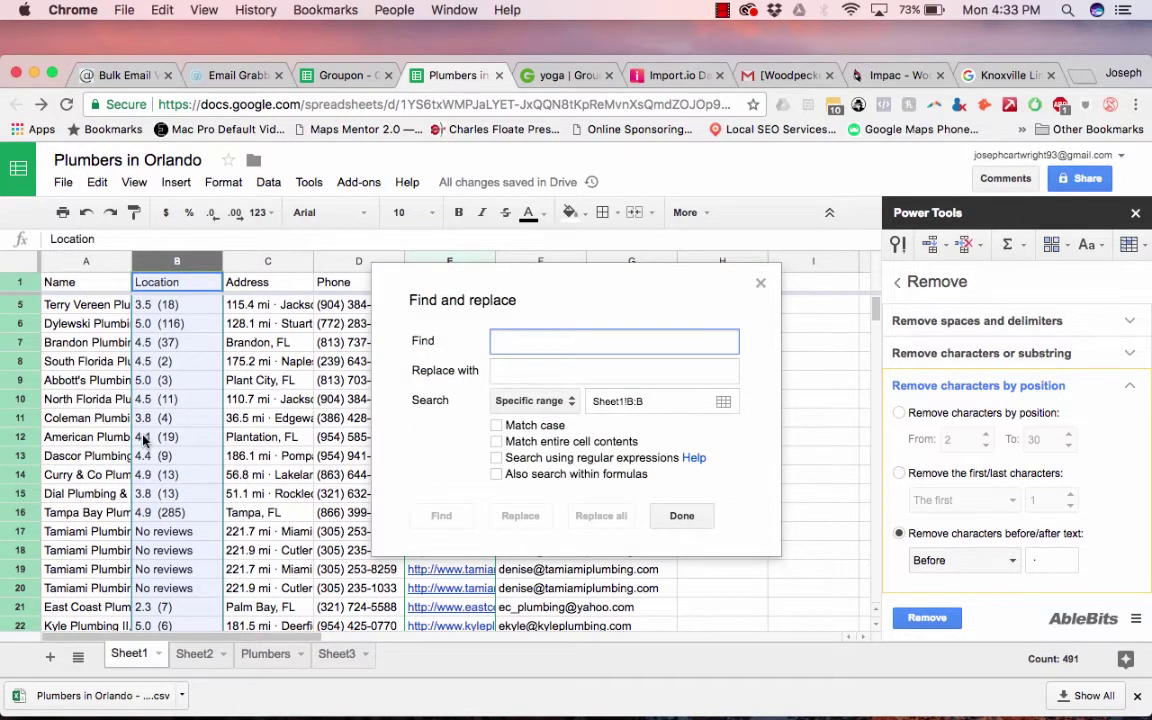
pyautogui.write(')')
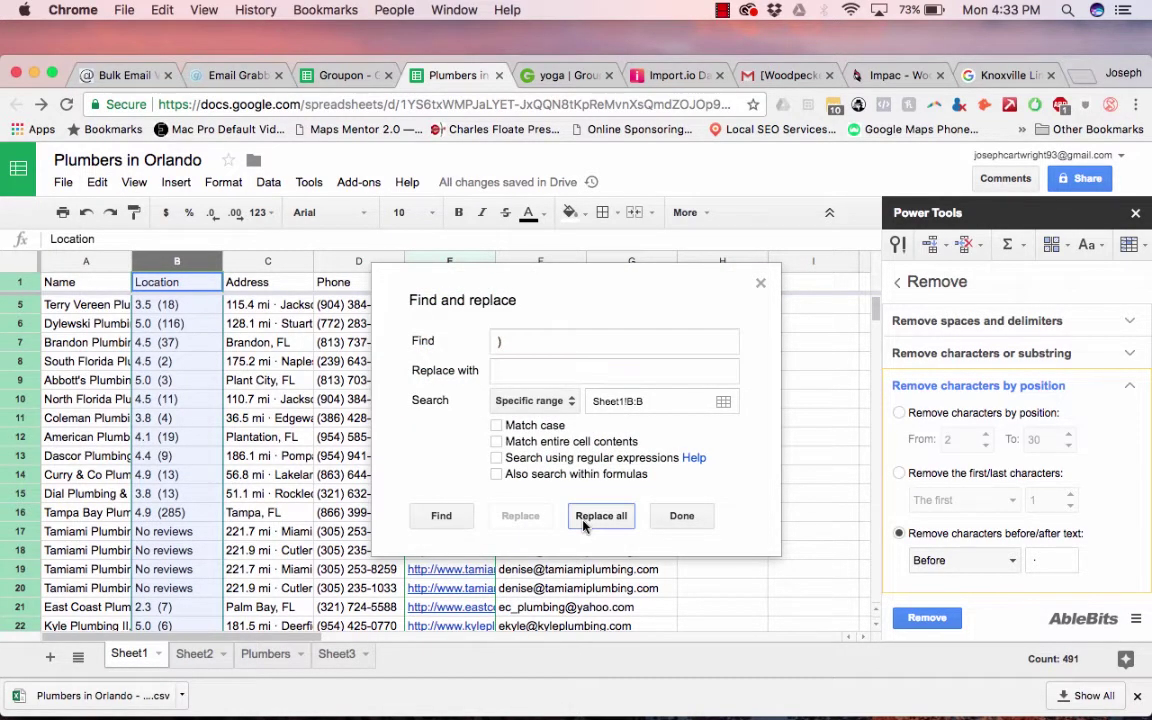
pyautogui.click(584, 518)
pyautogui.click(679, 516)
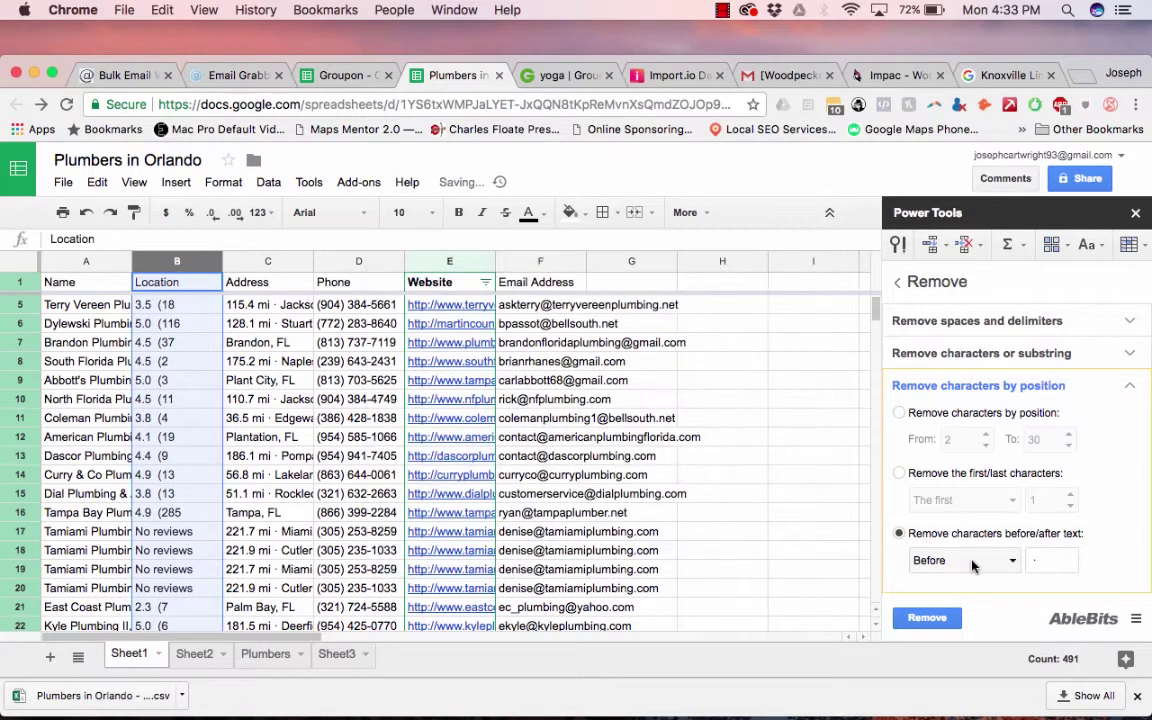
# Remove all characters before "(" from the Location column with Power Tools
pyautogui.click(1026, 558)
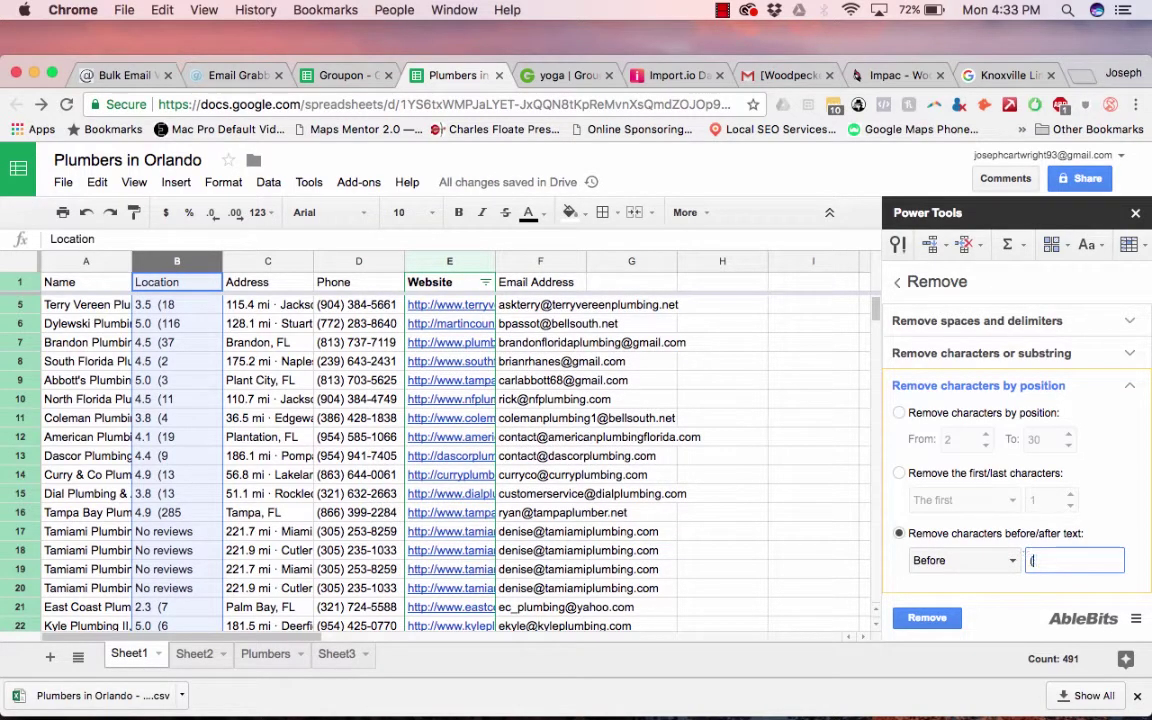
pyautogui.click(927, 620)
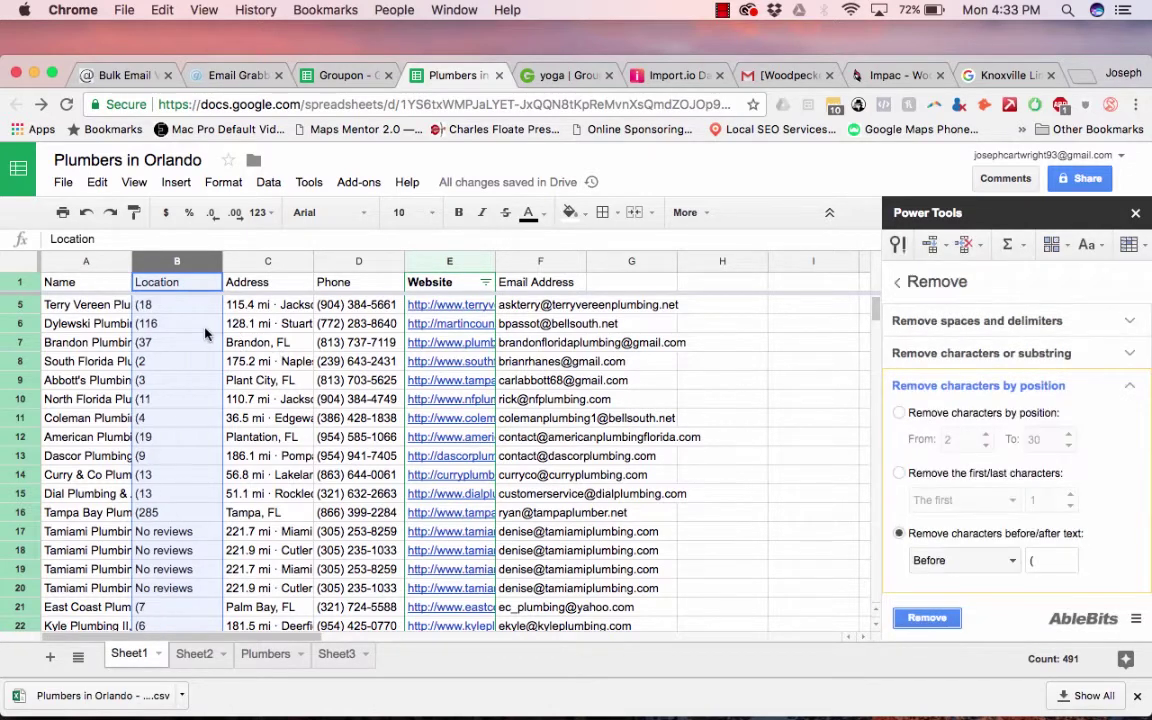
# Replace every "(" in the Location column with nothing using Find and replace
pyautogui.click(97, 182)
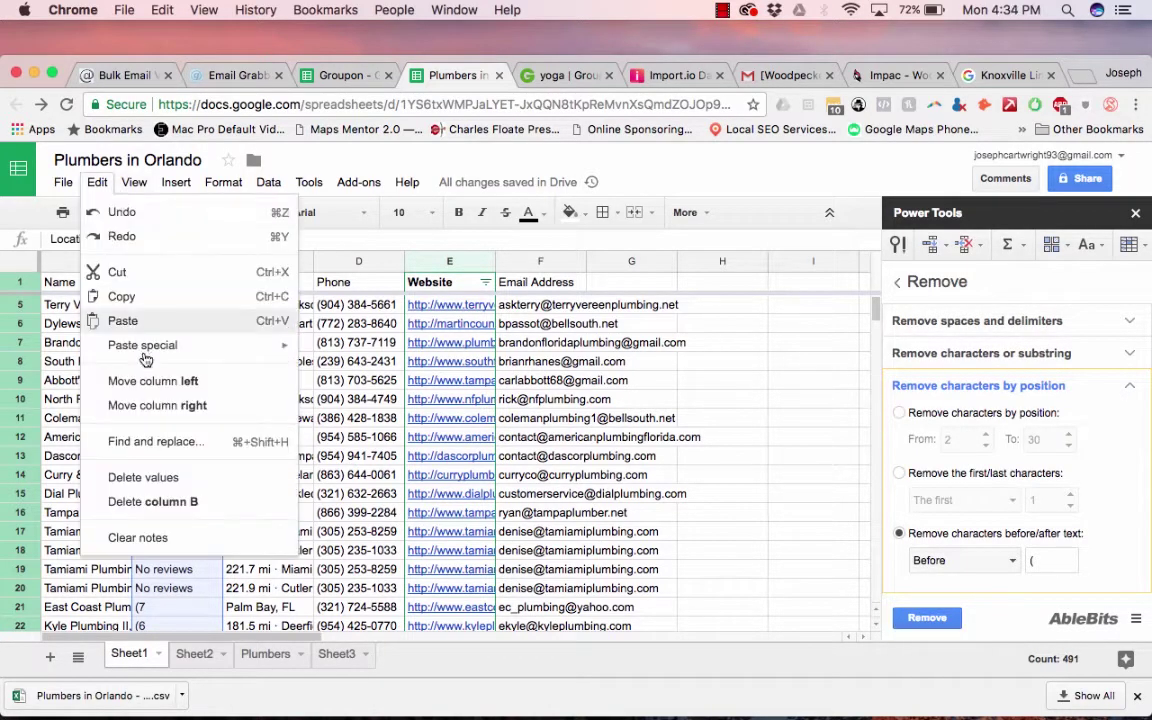
pyautogui.click(152, 441)
pyautogui.write('(')
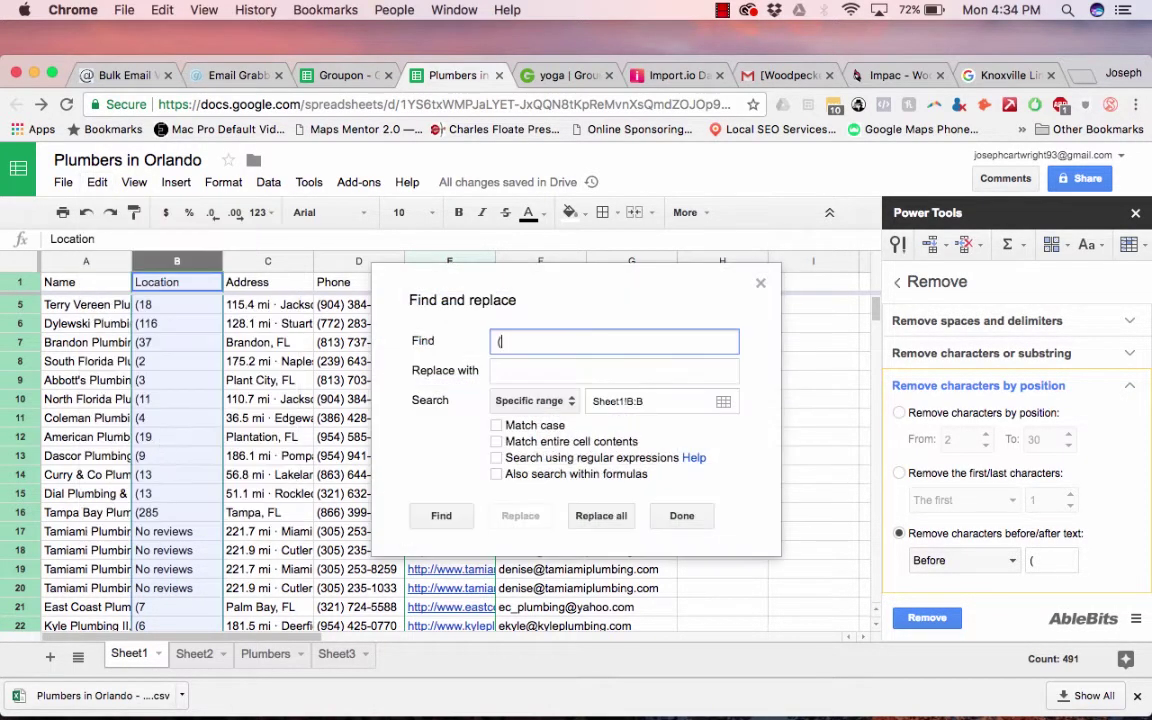
pyautogui.click(601, 515)
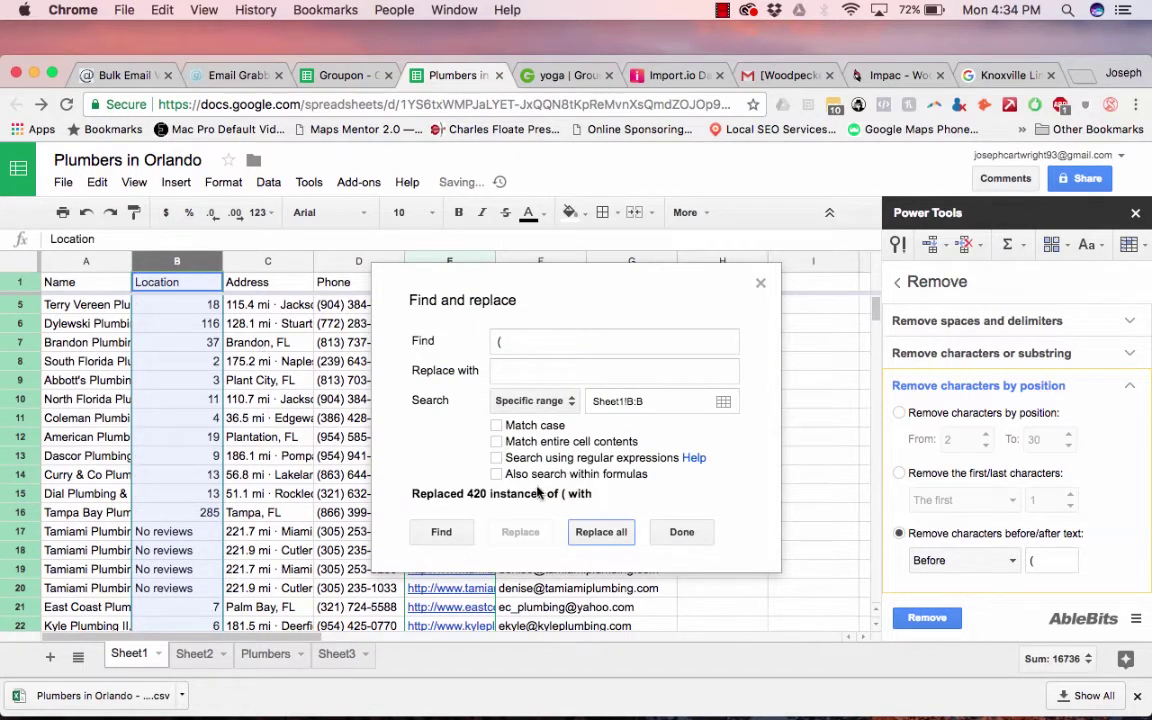
# Replace every "No Reviews" entry in column B with 0 and close Find and replace
pyautogui.click(518, 335)
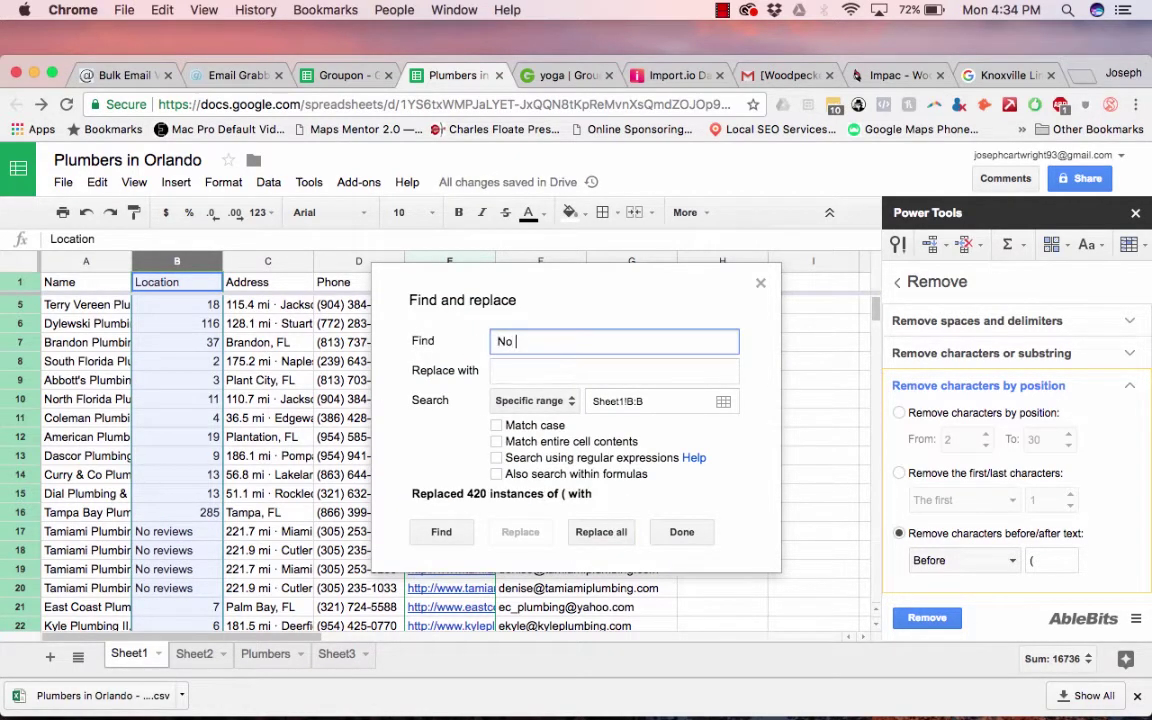
pyautogui.click(614, 370)
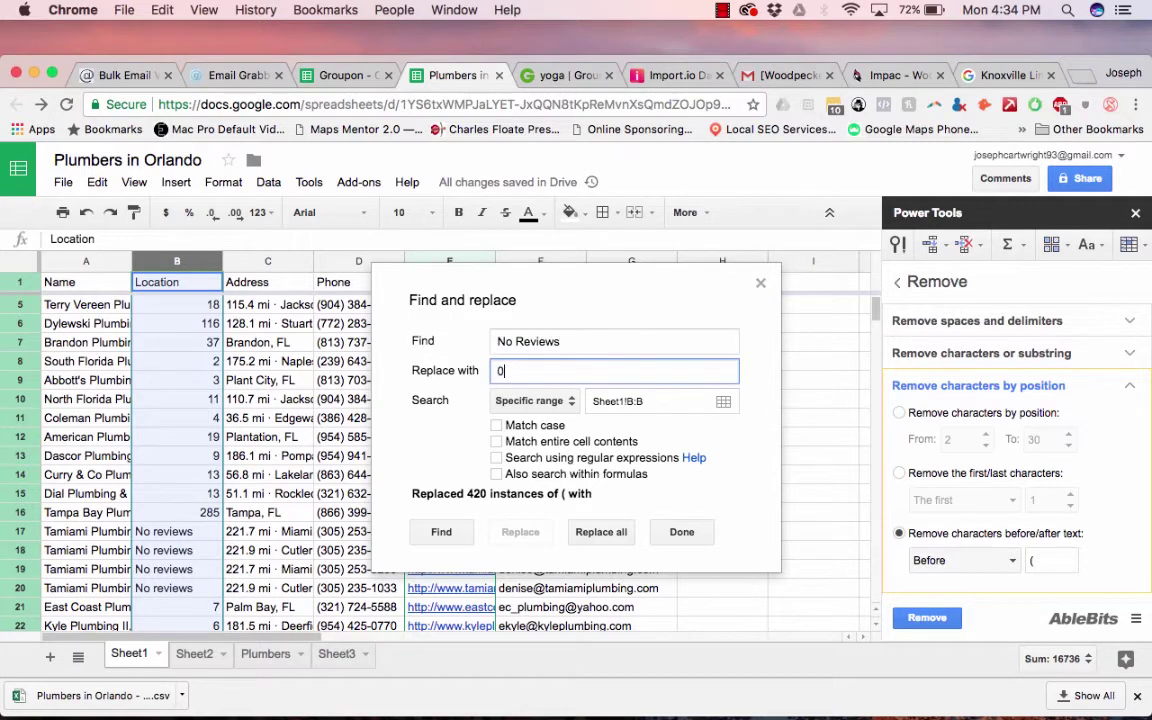
pyautogui.click(600, 532)
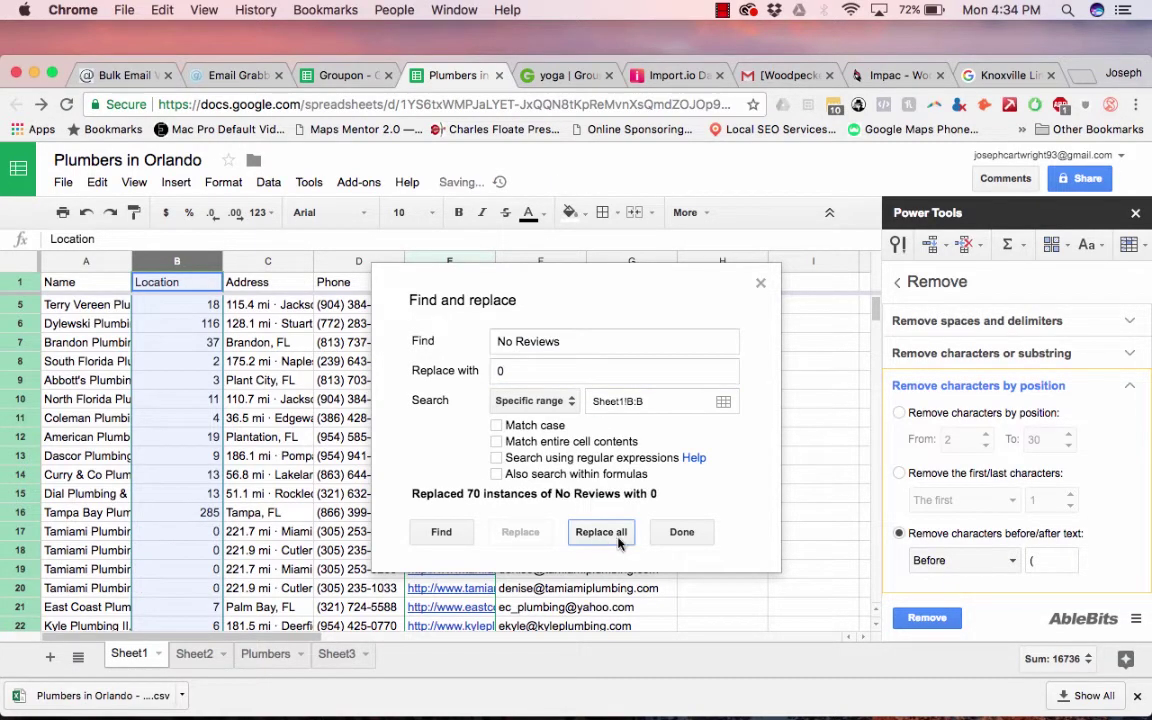
pyautogui.click(681, 533)
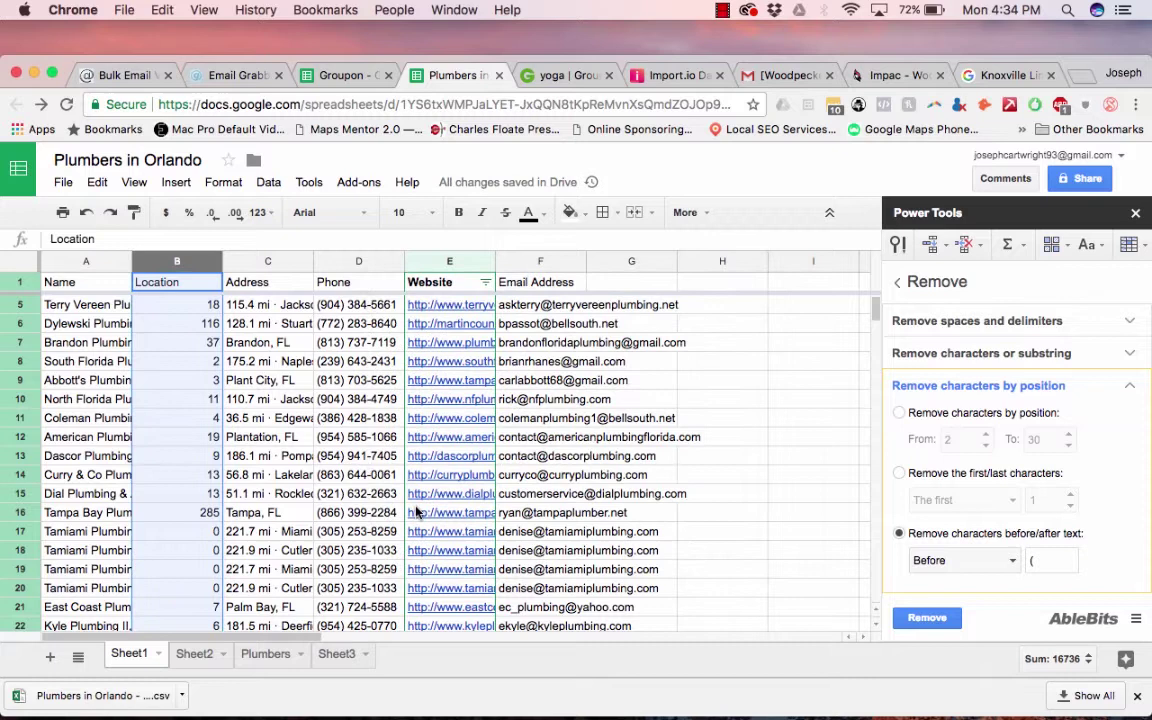
# Rename the Location column header to Reviews and look over the cleaned review counts
pyautogui.click(152, 285)
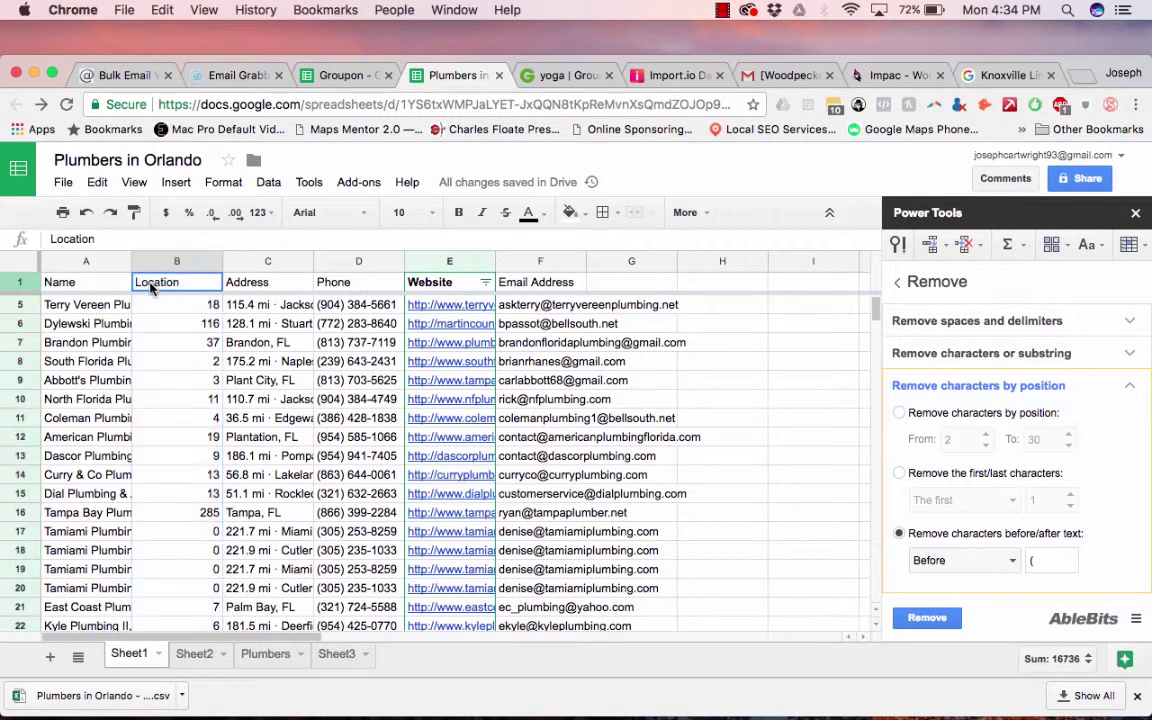
pyautogui.write('Reviews')
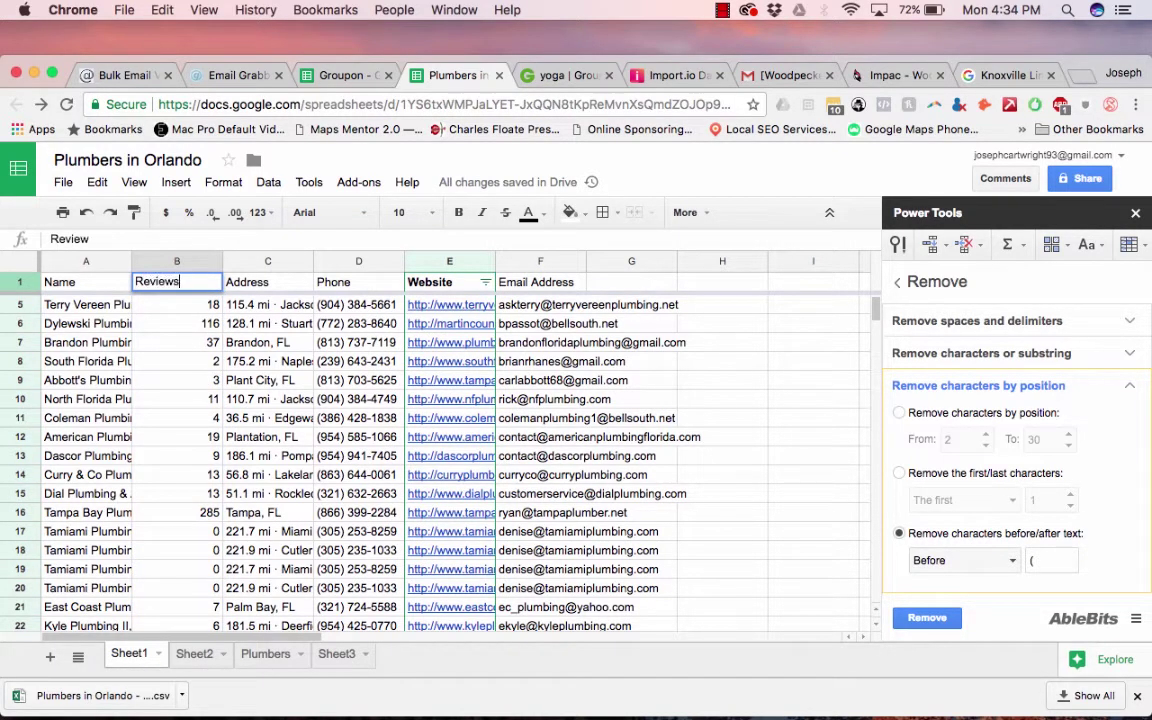
pyautogui.click(190, 380)
pyautogui.scroll(-2, 290, 420)
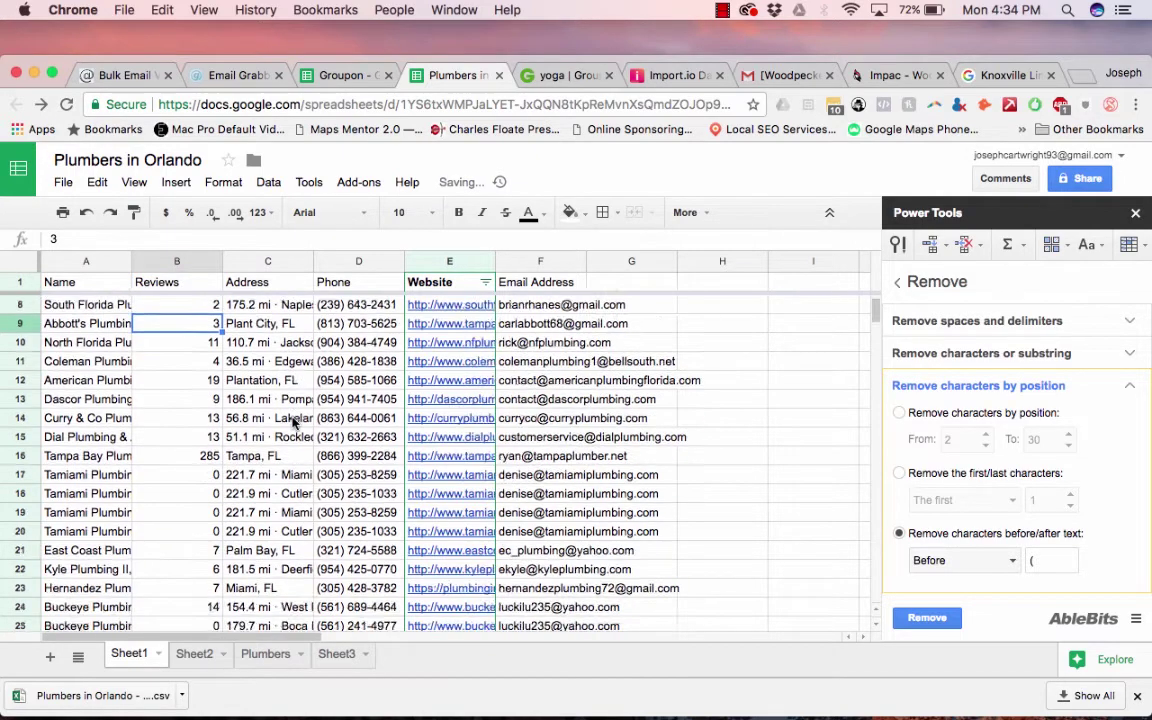
pyautogui.scroll(3, 293, 424)
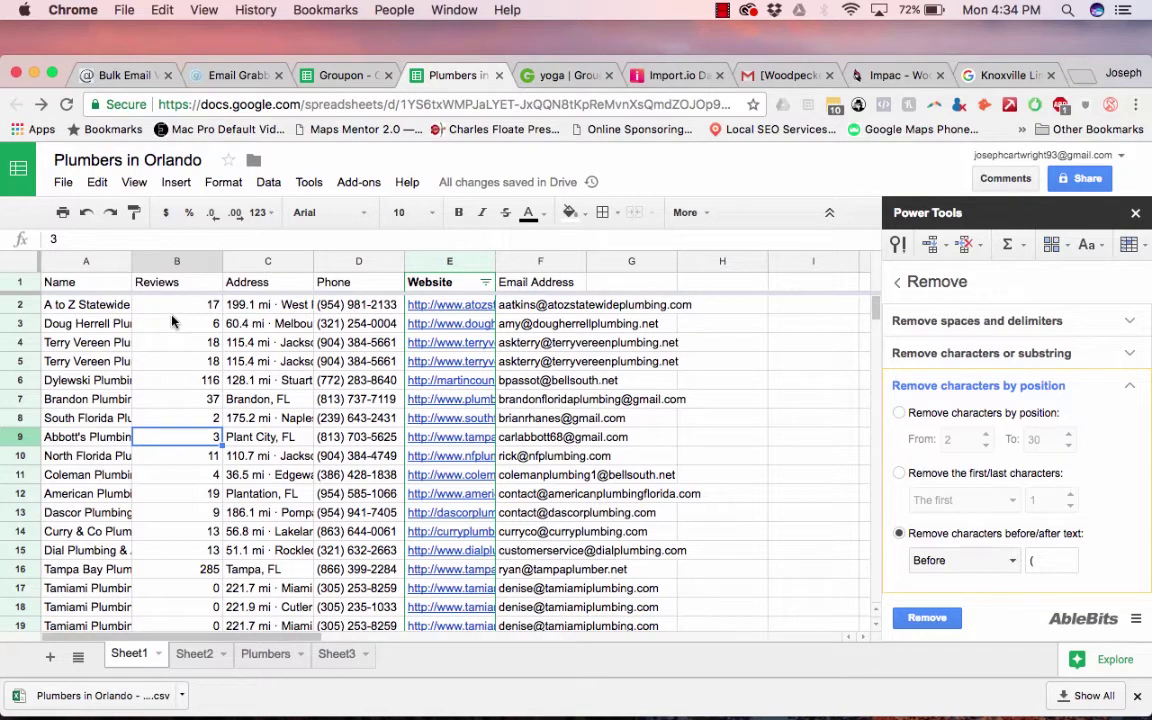
# Look at the Prospects list in Woodpecker and download the Plumbers in Orlando sheet as a CSV file
pyautogui.click(887, 80)
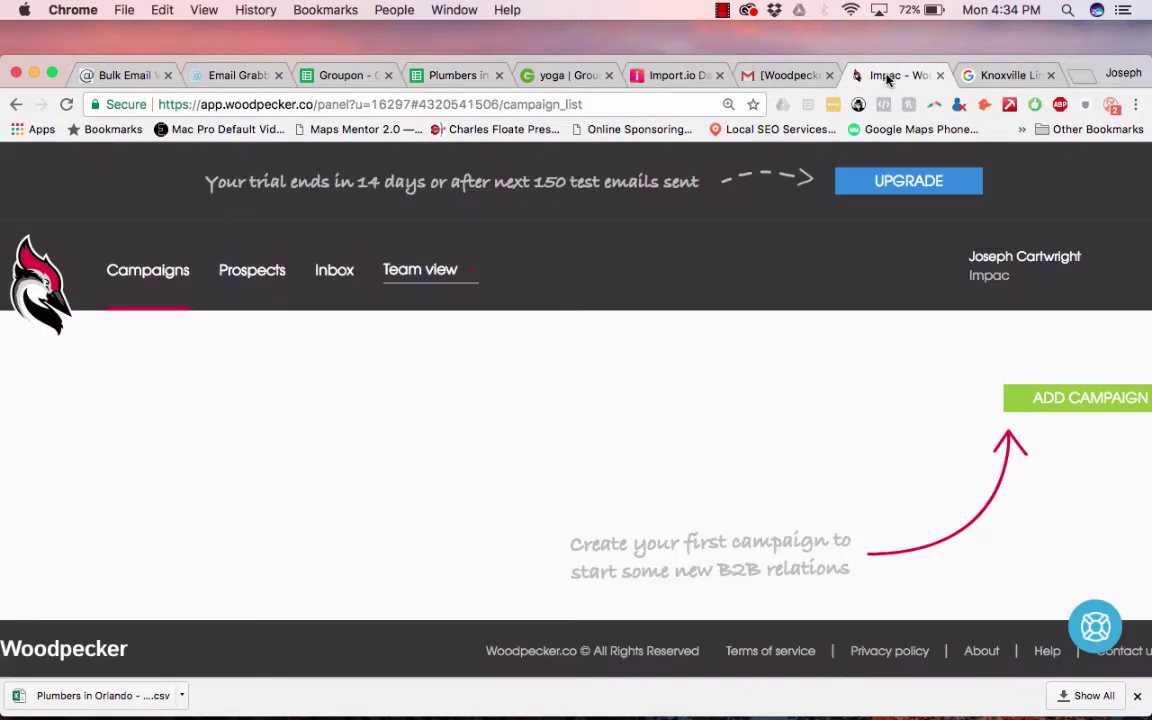
pyautogui.click(250, 272)
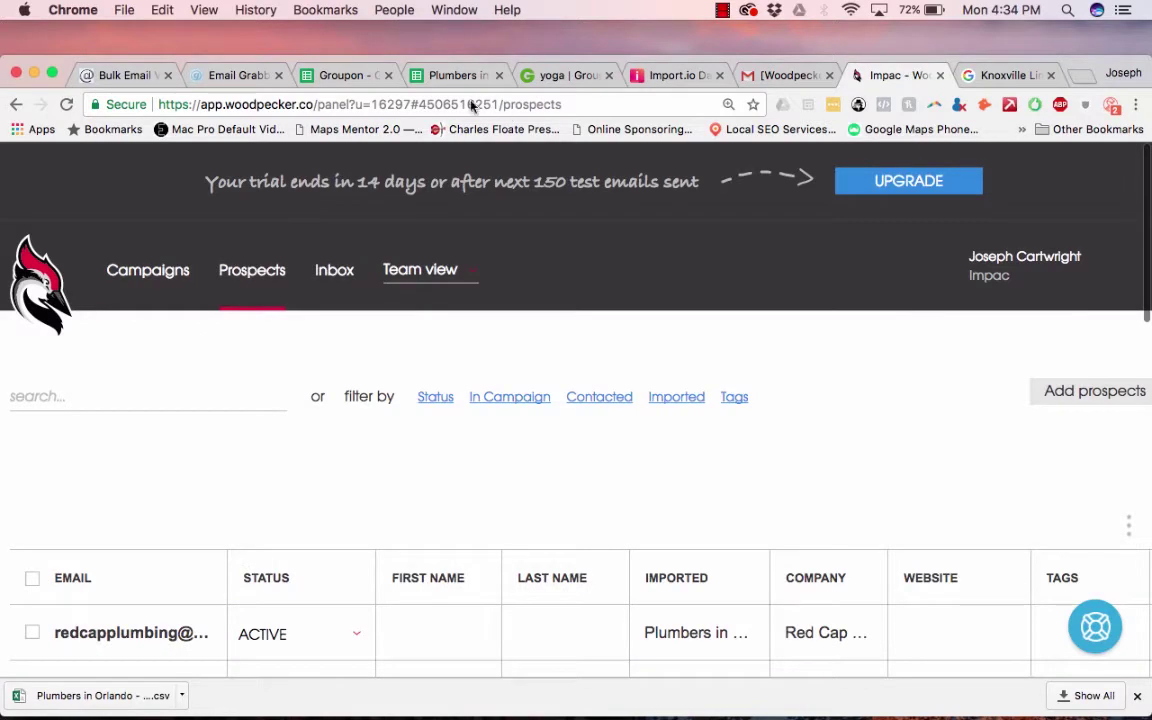
pyautogui.click(452, 77)
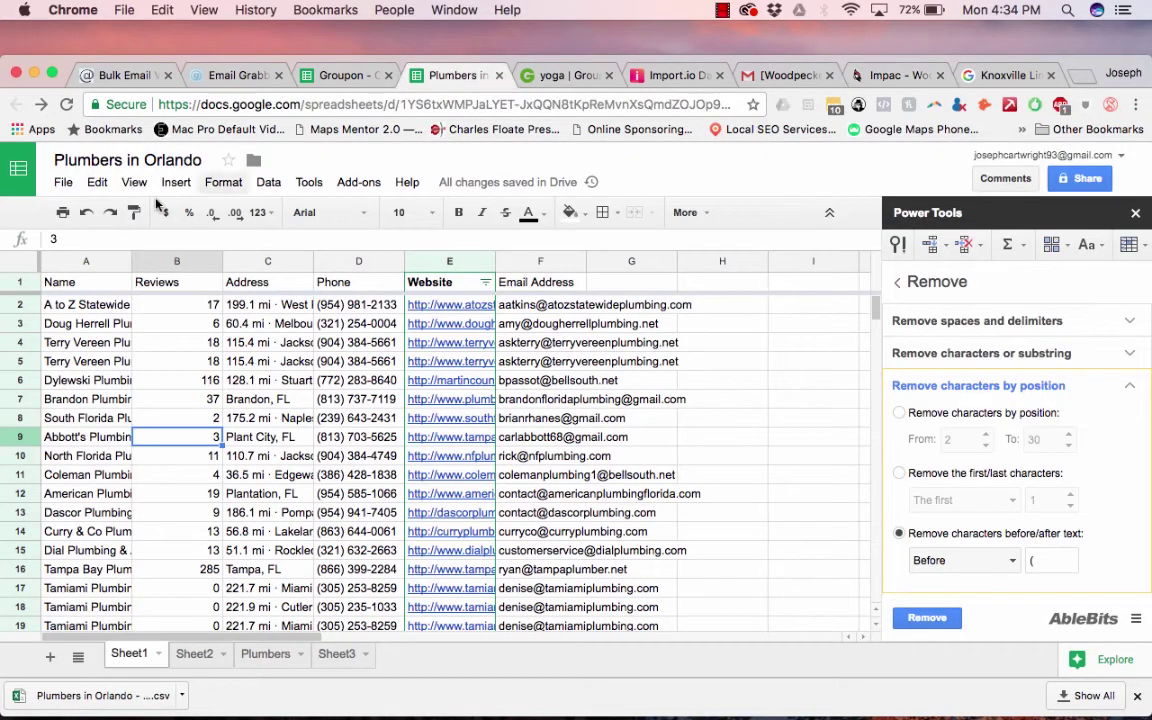
pyautogui.click(52, 182)
pyautogui.moveTo(149, 468)
pyautogui.click(309, 574)
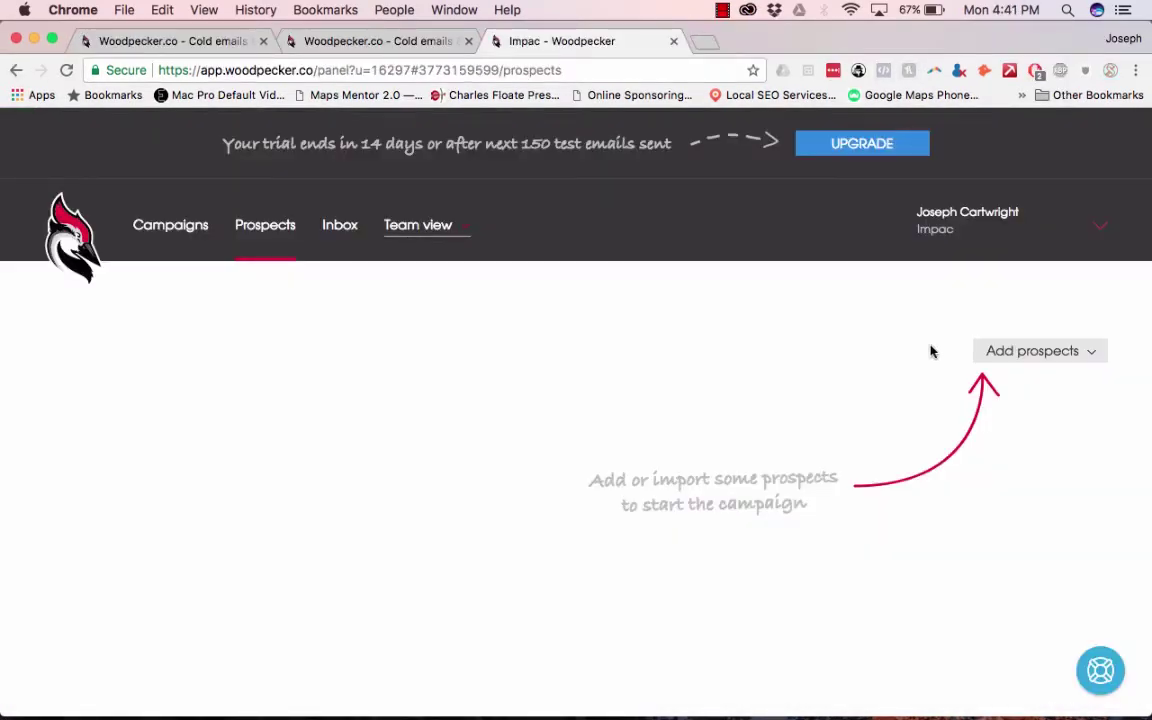
# Start adding prospects in Woodpecker with the Import option
pyautogui.click(1002, 354)
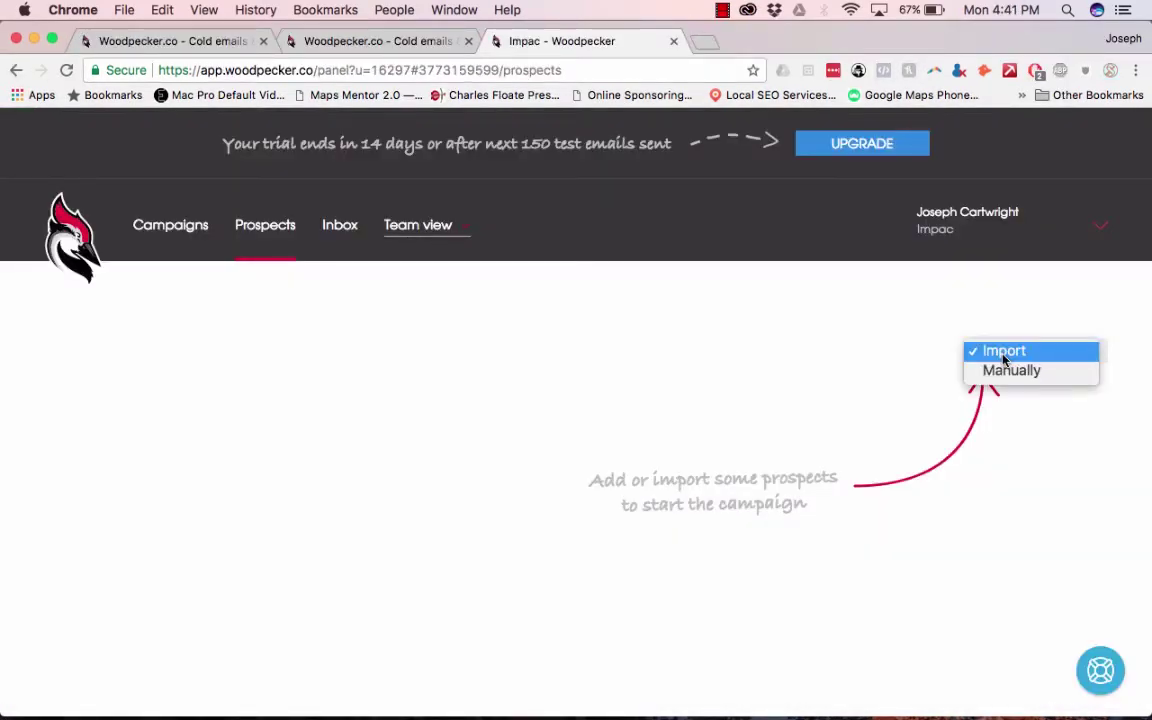
pyautogui.click(931, 355)
pyautogui.click(1030, 355)
pyautogui.click(1010, 352)
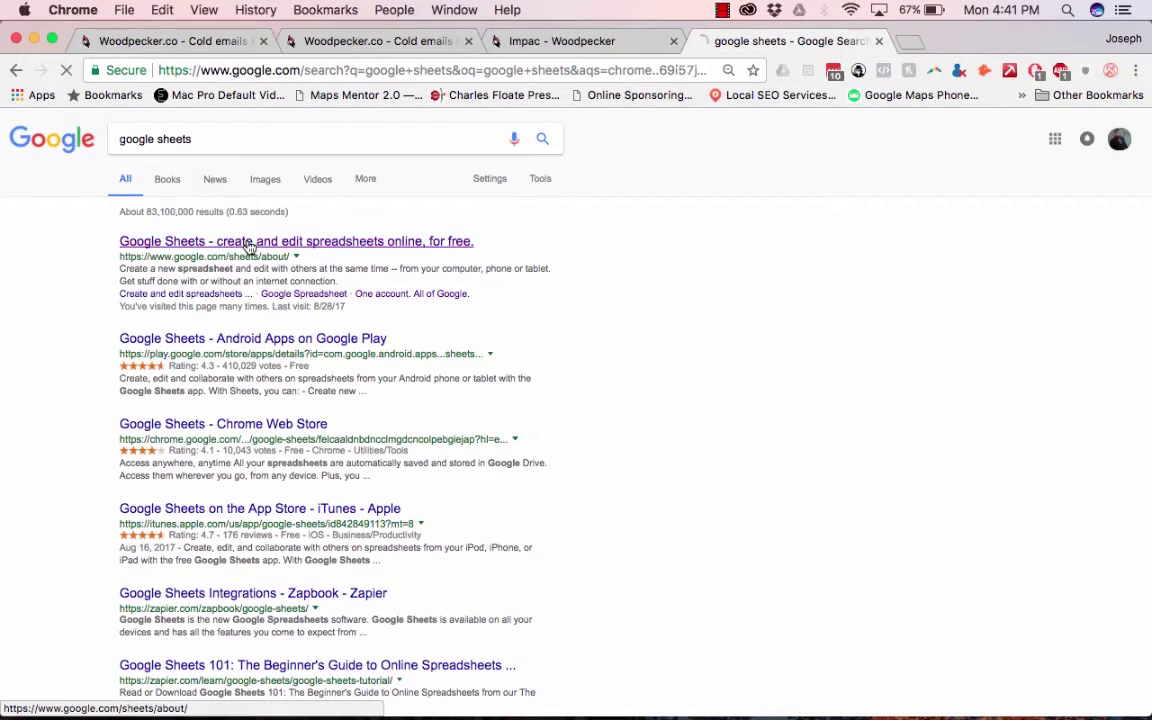
# Open the Plumbers in Orlando spreadsheet from Google Sheets and download Sheet1 as comma-separated values (.csv)
pyautogui.click(250, 247)
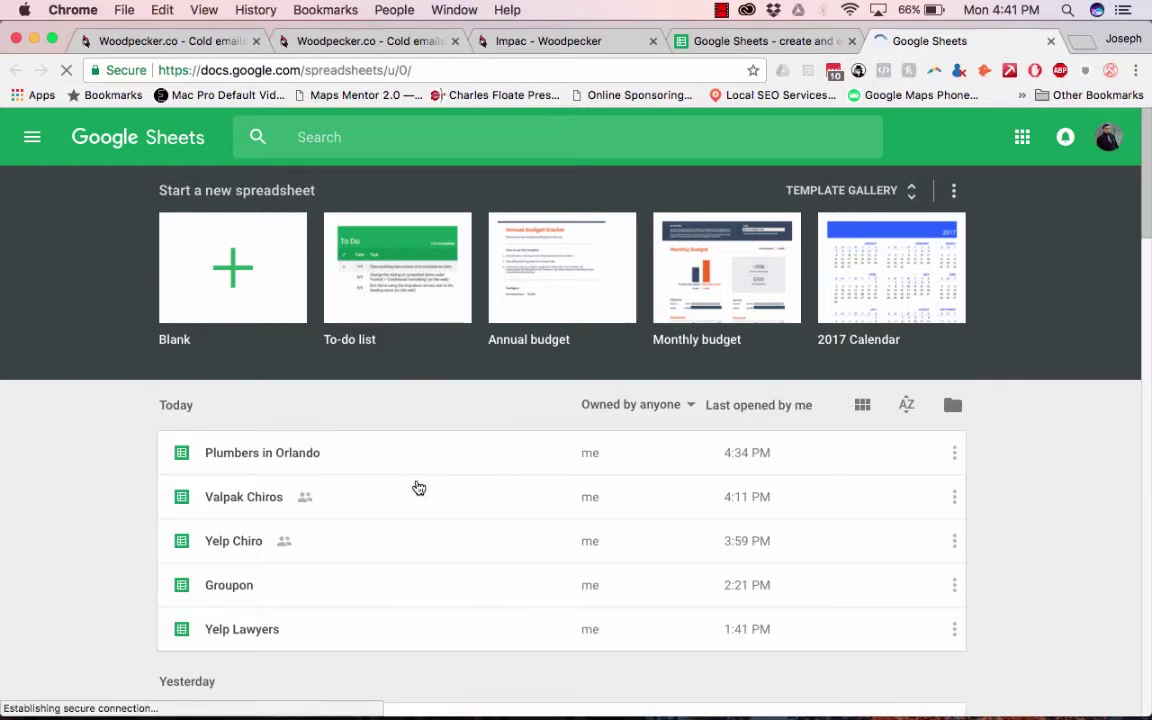
pyautogui.click(322, 454)
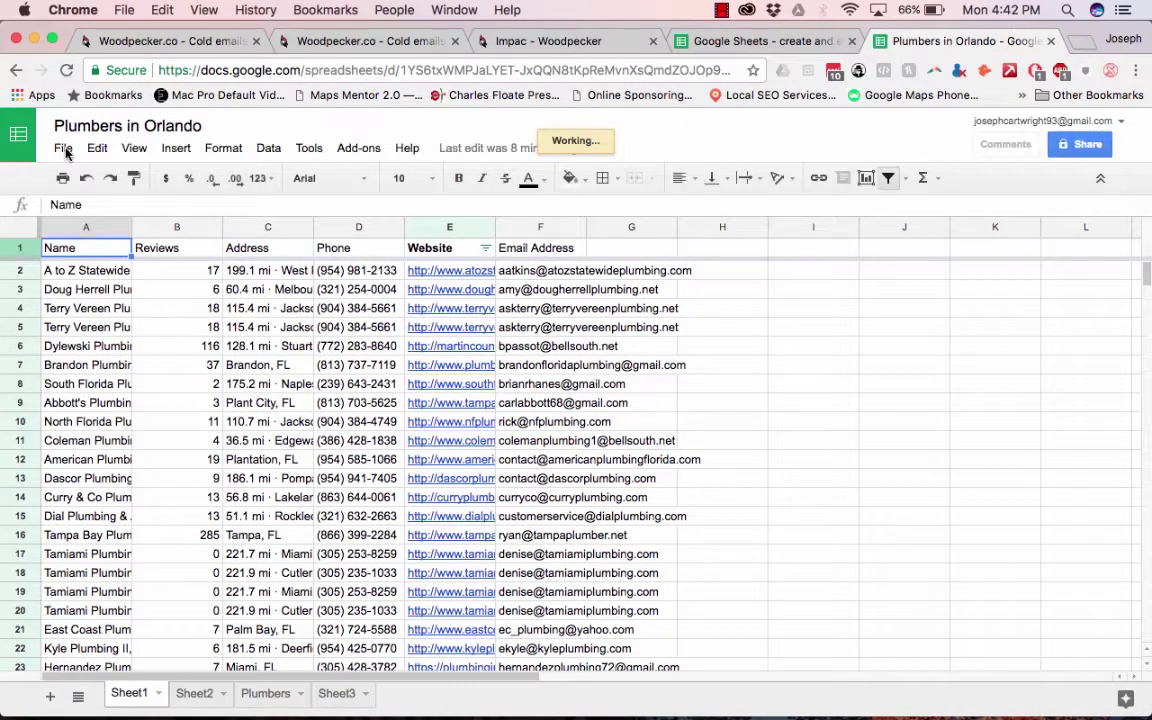
pyautogui.click(64, 149)
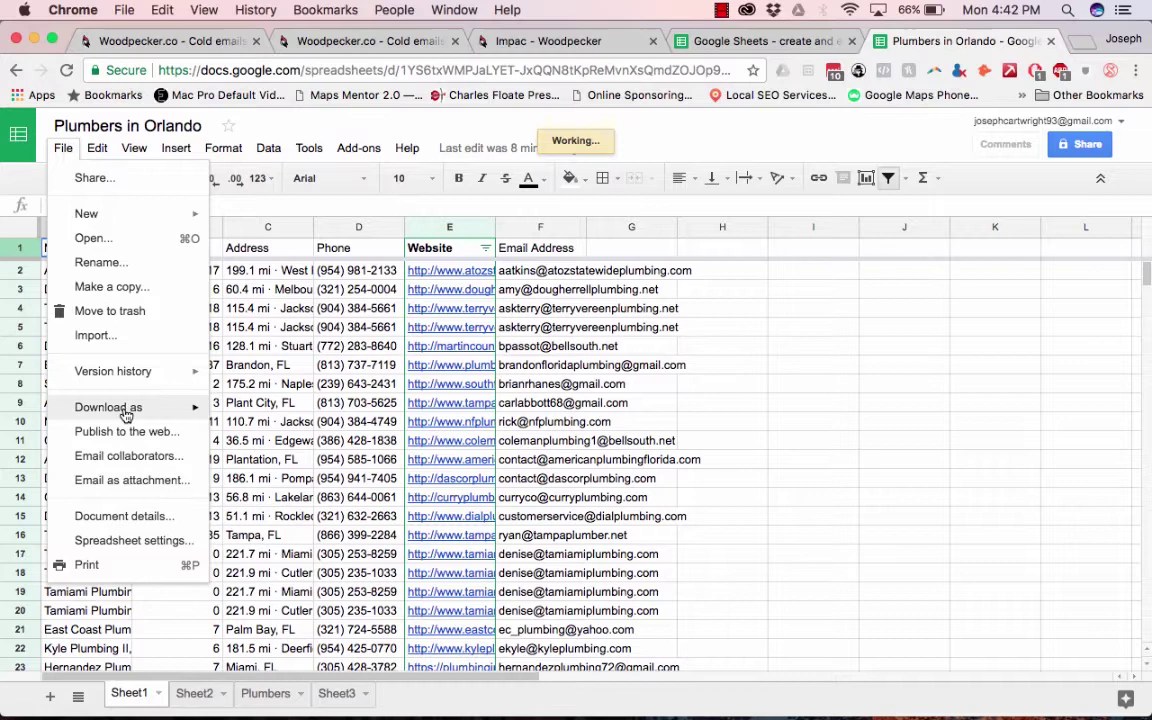
pyautogui.moveTo(123, 409)
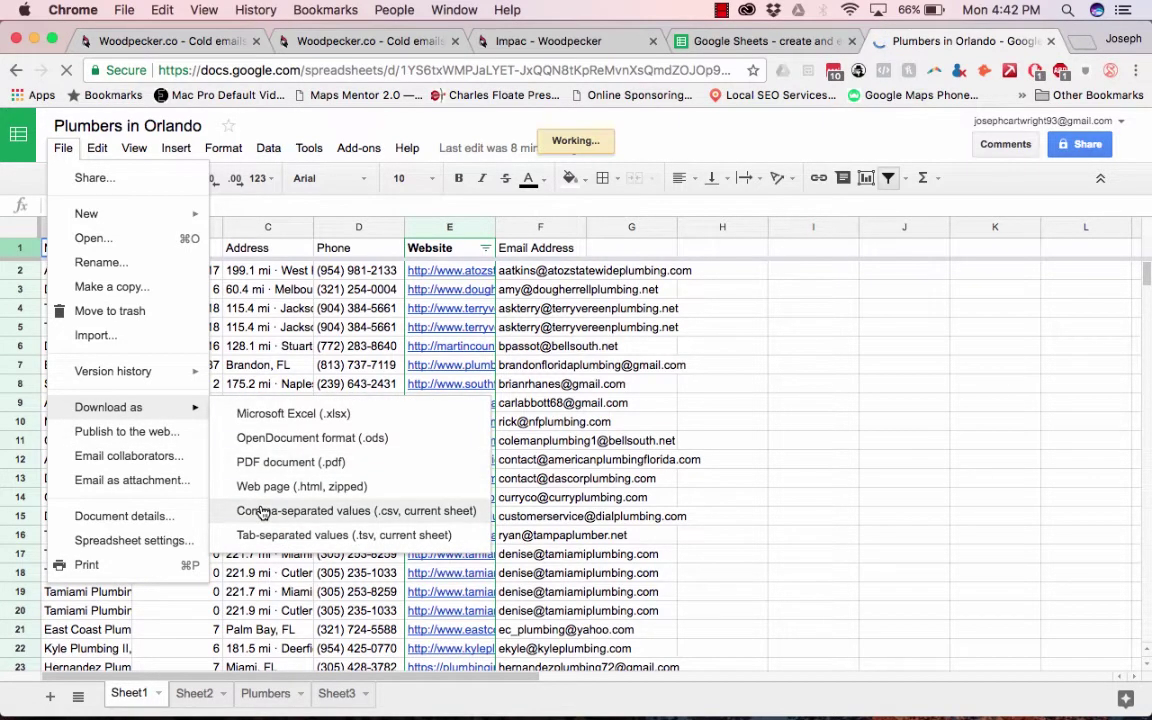
pyautogui.click(260, 512)
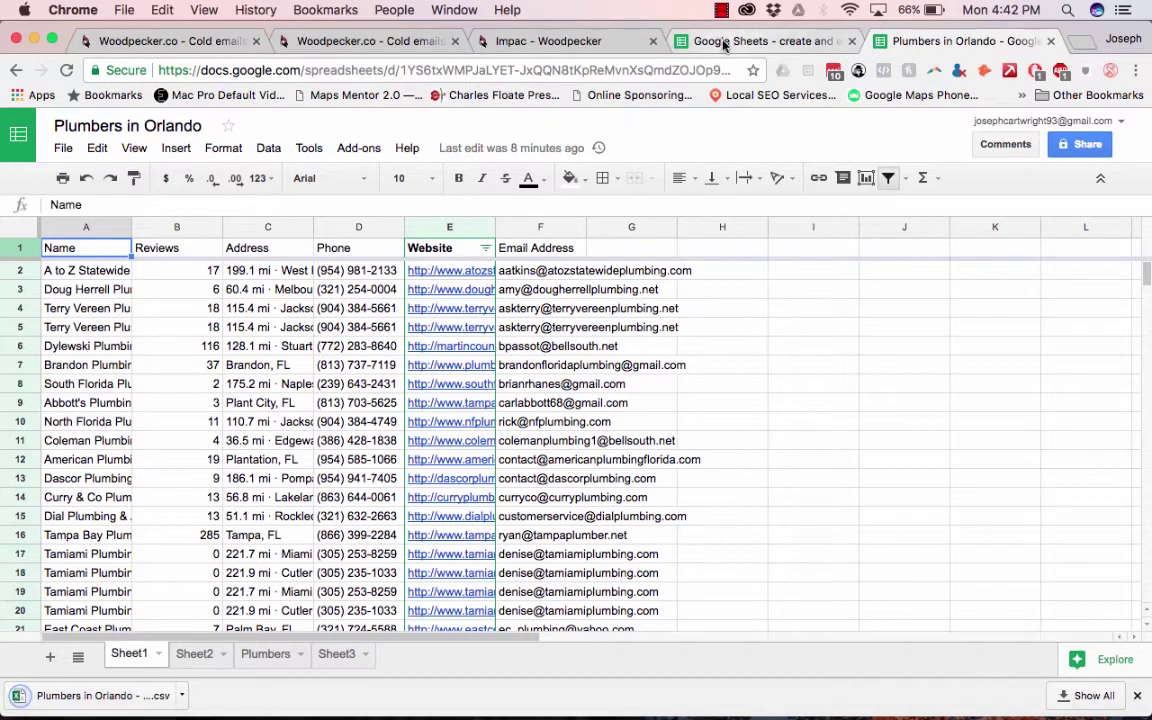
# Upload "Plumbers in Orlando - Sheet1 (3).csv" to the Woodpecker prospect import, ignoring new entries for duplicate contacts
pyautogui.click(586, 41)
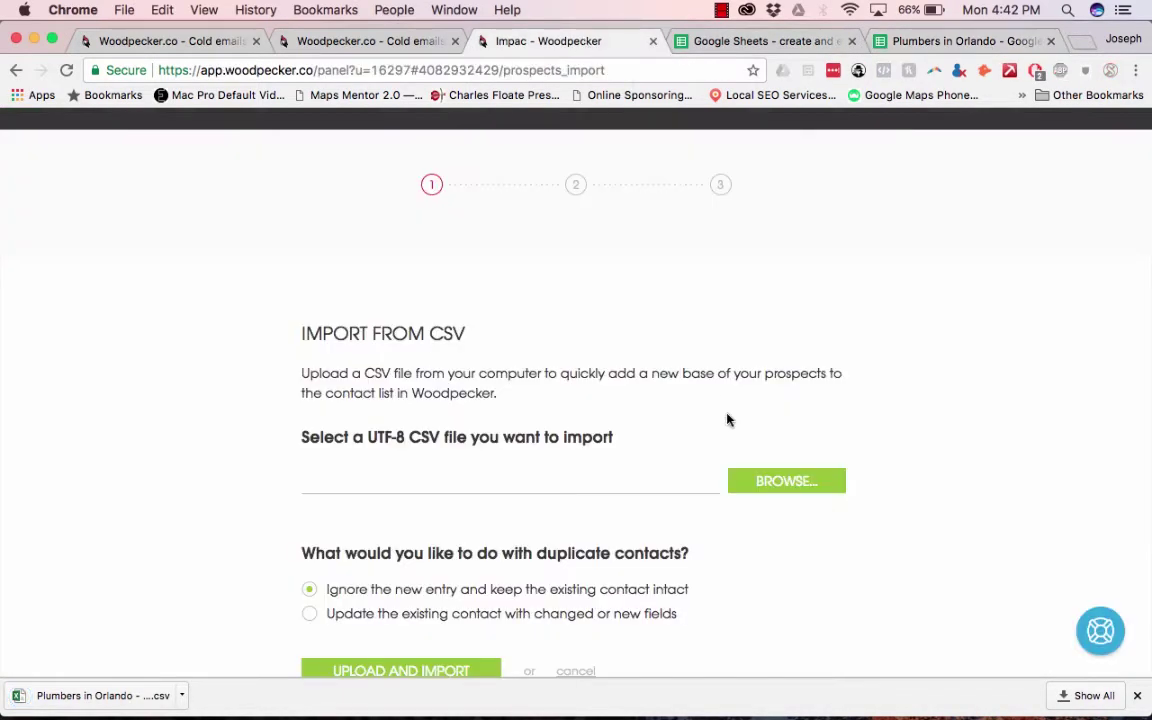
pyautogui.click(786, 481)
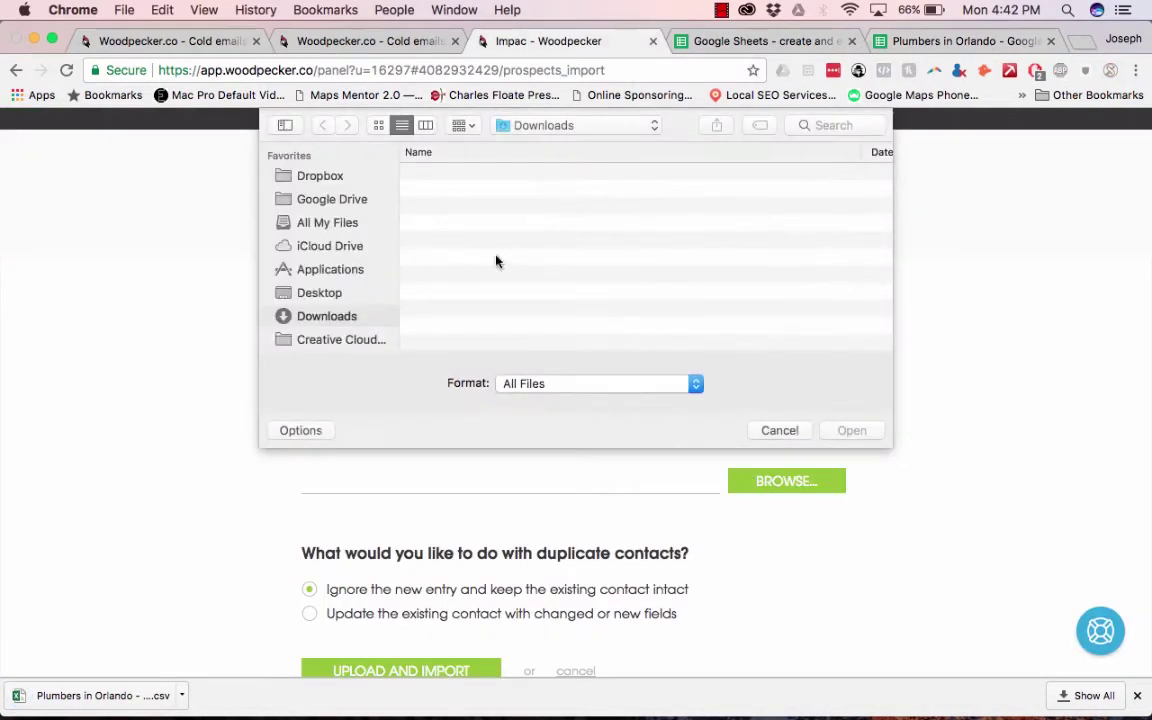
pyautogui.click(466, 176)
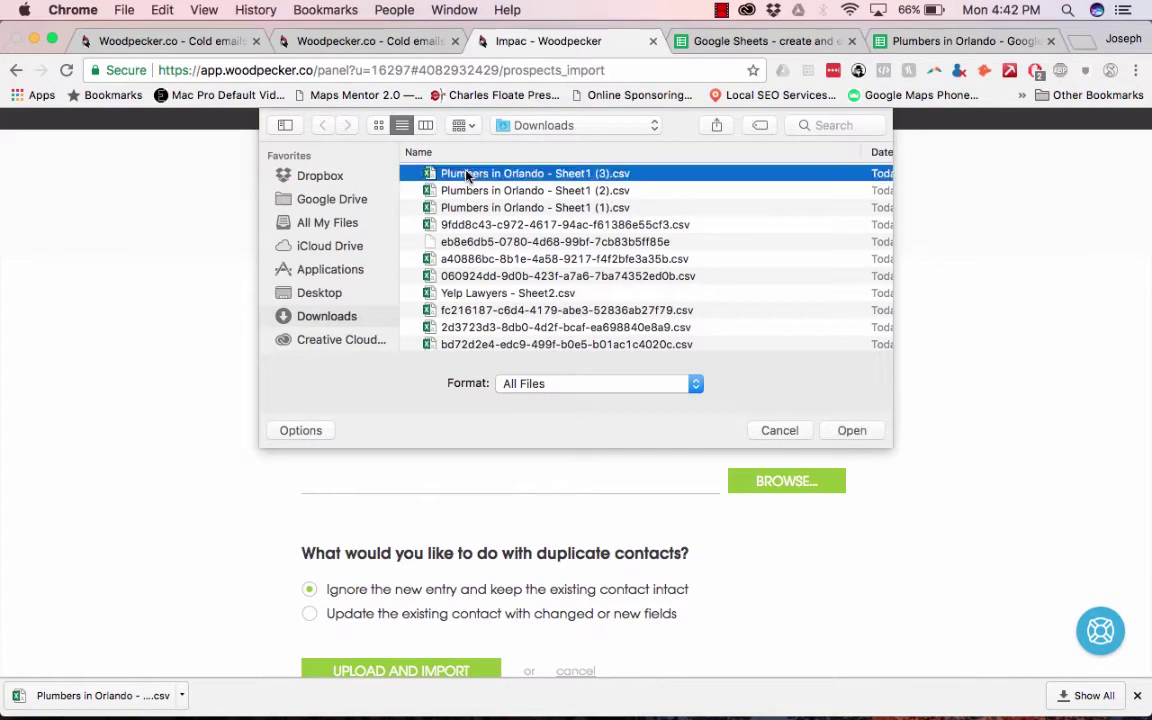
pyautogui.click(848, 428)
pyautogui.scroll(-3, 928, 535)
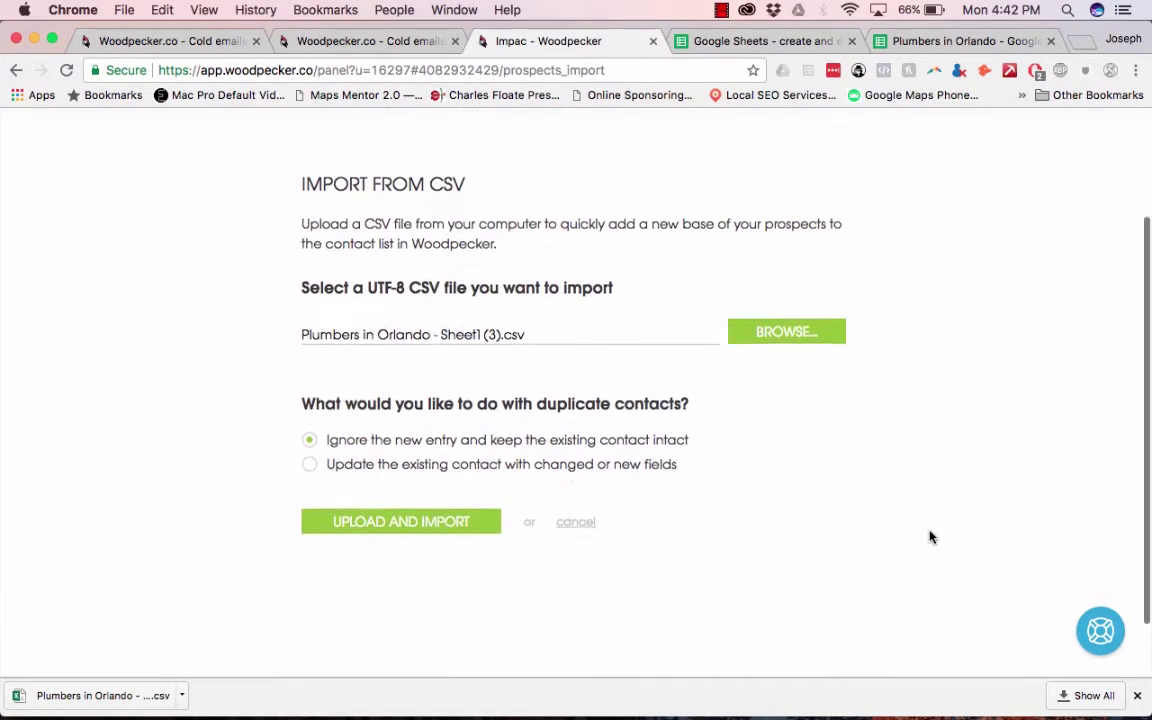
pyautogui.click(418, 473)
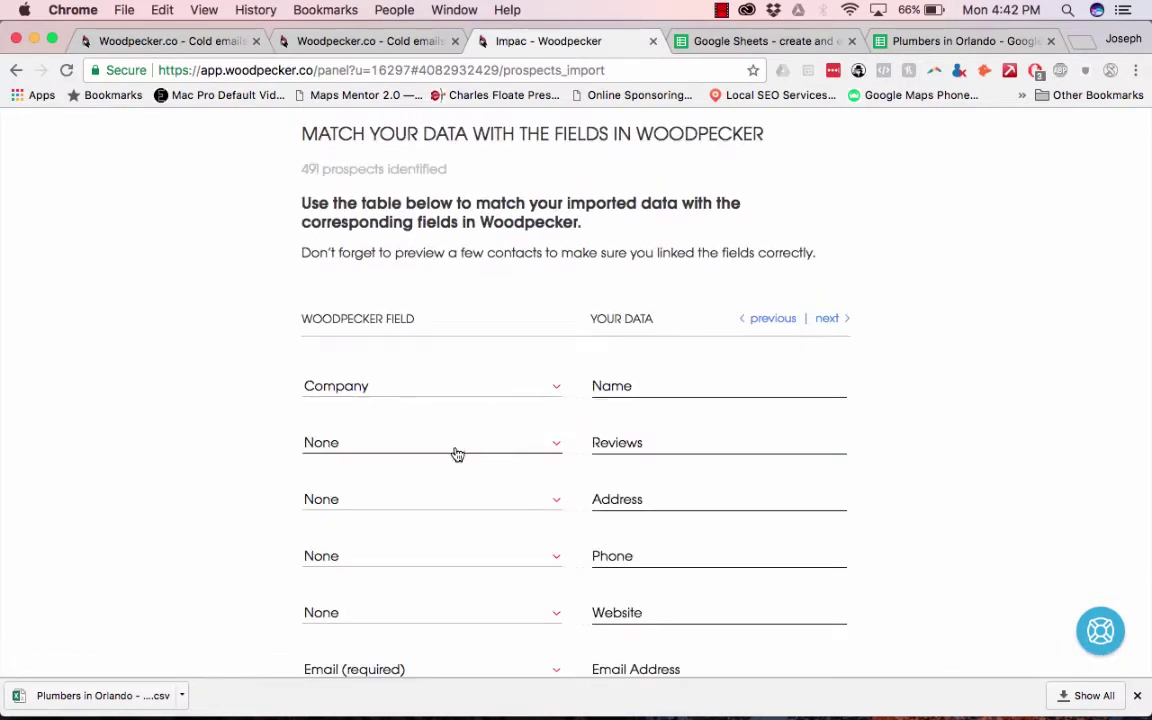
# Match the imported Reviews column to the Snippet 1 field
pyautogui.scroll(-2, 457, 455)
pyautogui.click(440, 393)
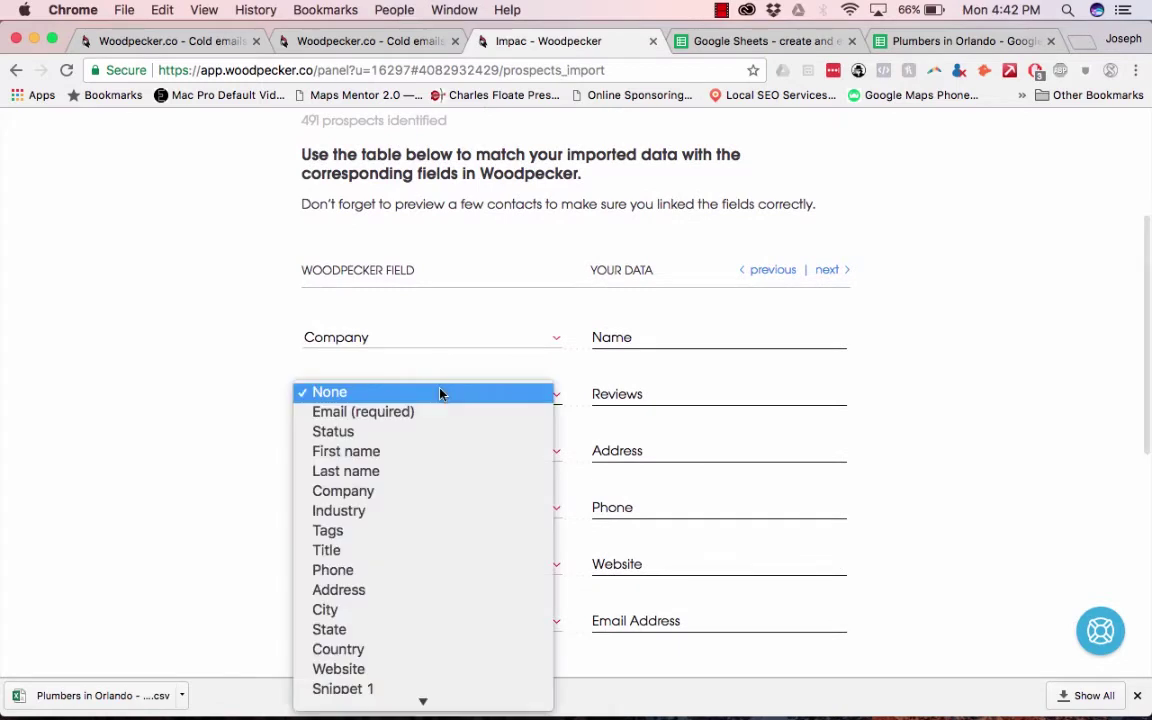
pyautogui.scroll(-5, 432, 552)
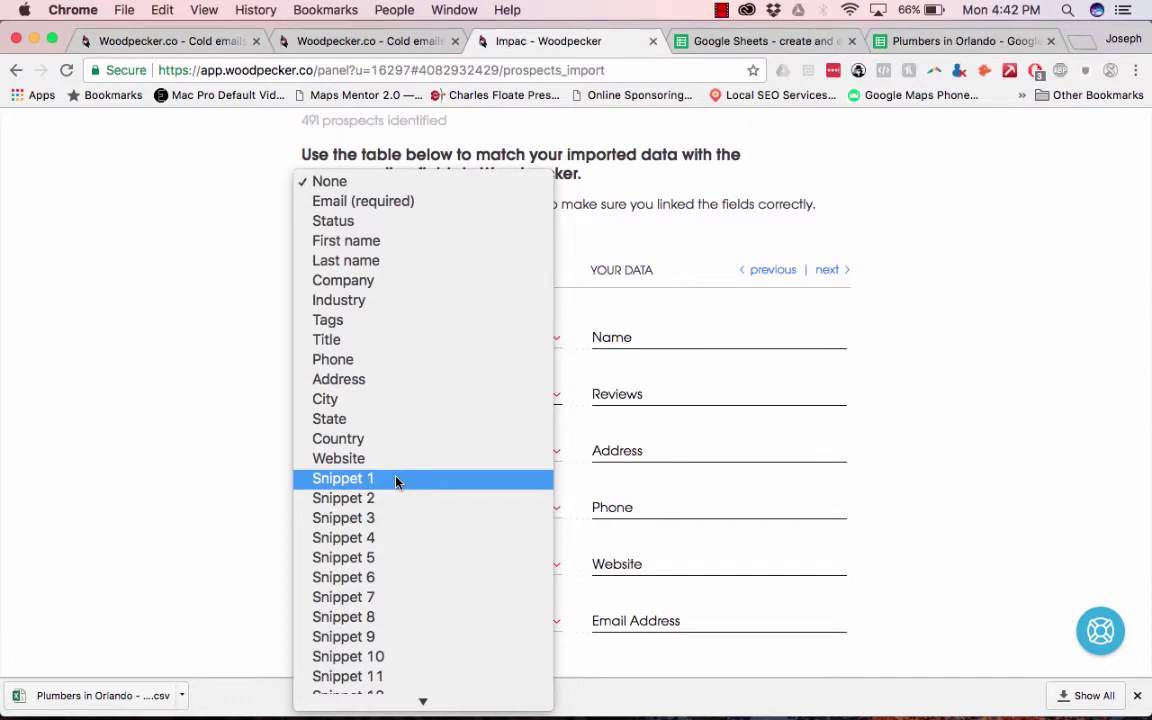
pyautogui.click(396, 480)
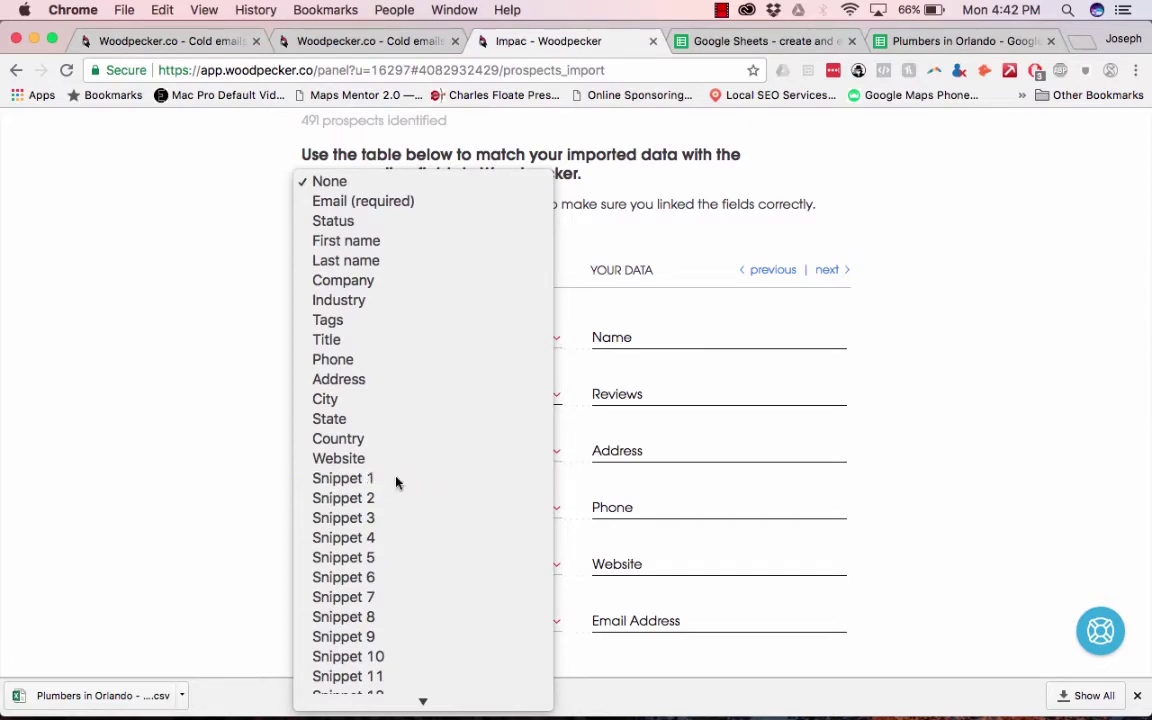
# Set the import to ignore the first row and complete the prospect import
pyautogui.scroll(-5, 135, 420)
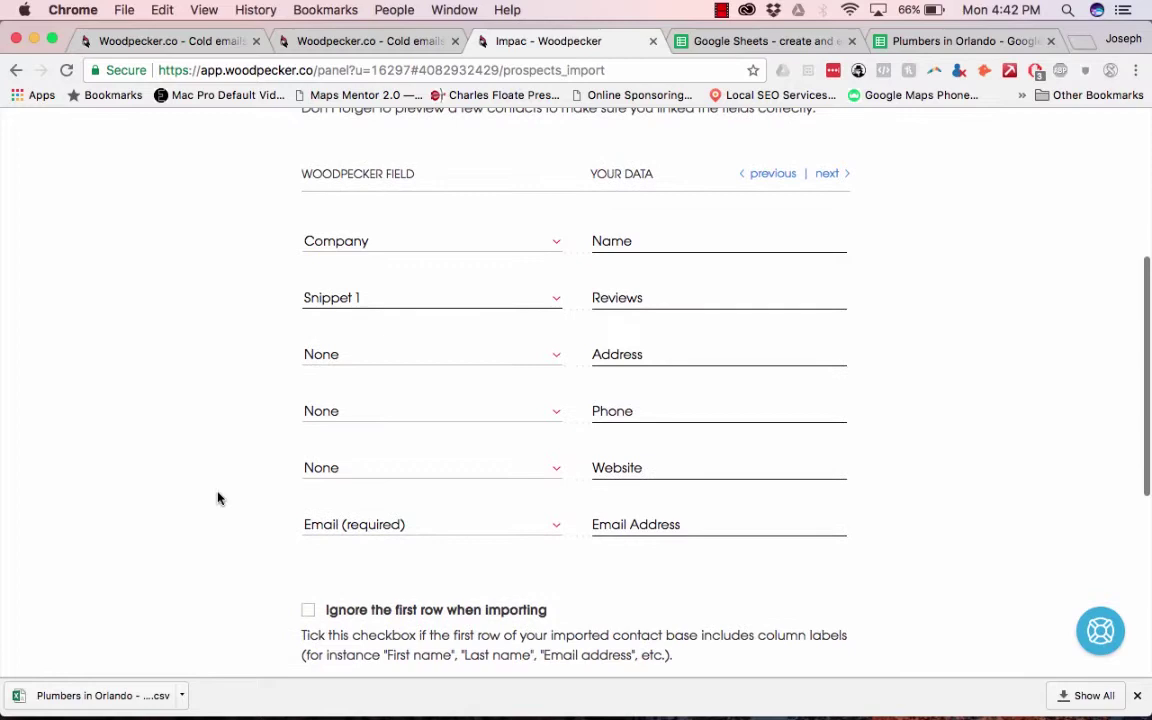
pyautogui.scroll(-1, 305, 550)
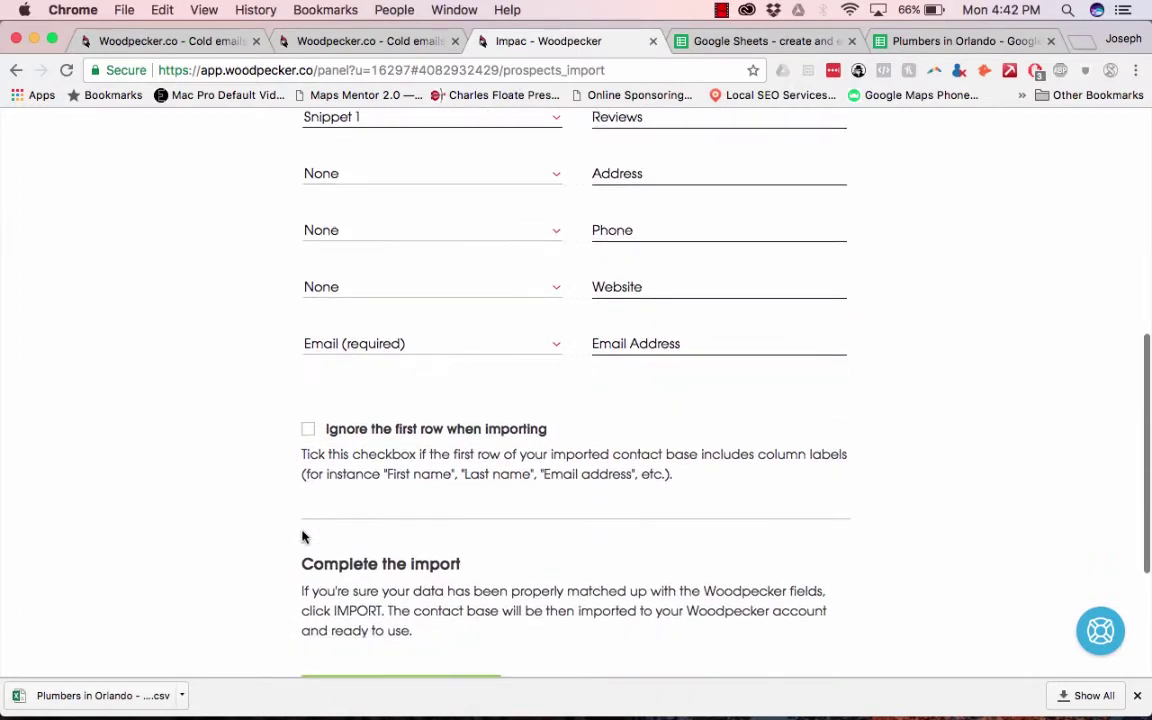
pyautogui.click(310, 429)
pyautogui.scroll(-4, 250, 504)
pyautogui.click(342, 495)
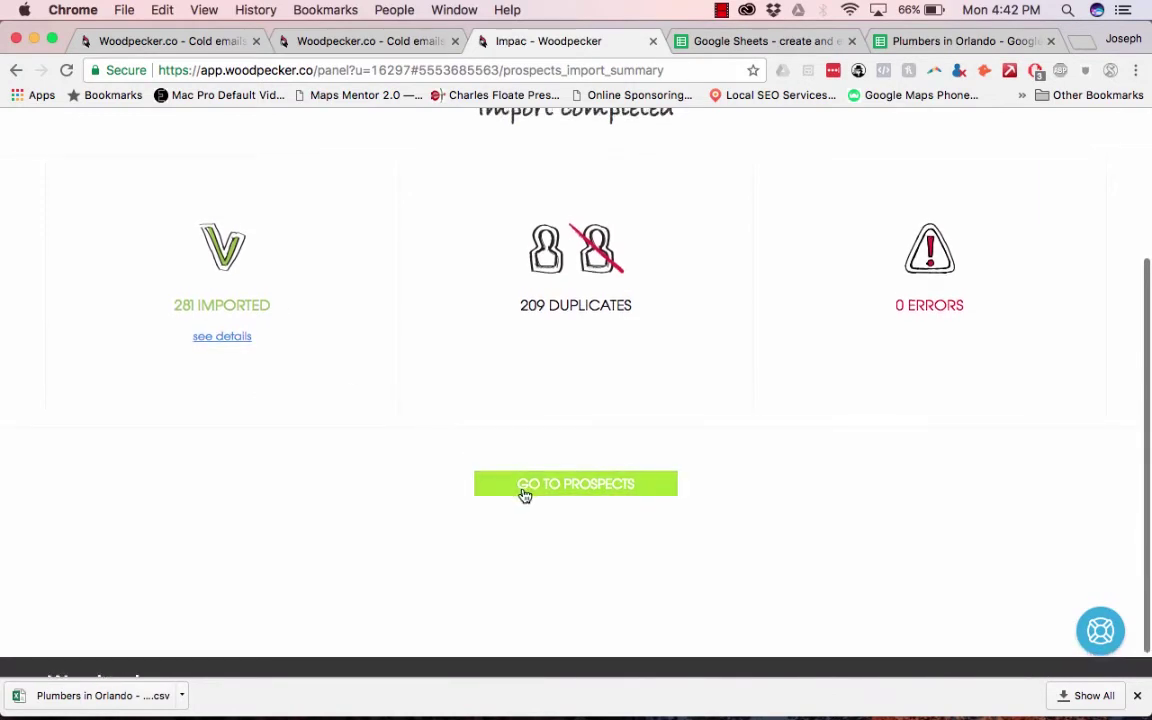
# Create a new campaign named "Orlando Plumbers" and select the connected email account as its sender
pyautogui.click(523, 490)
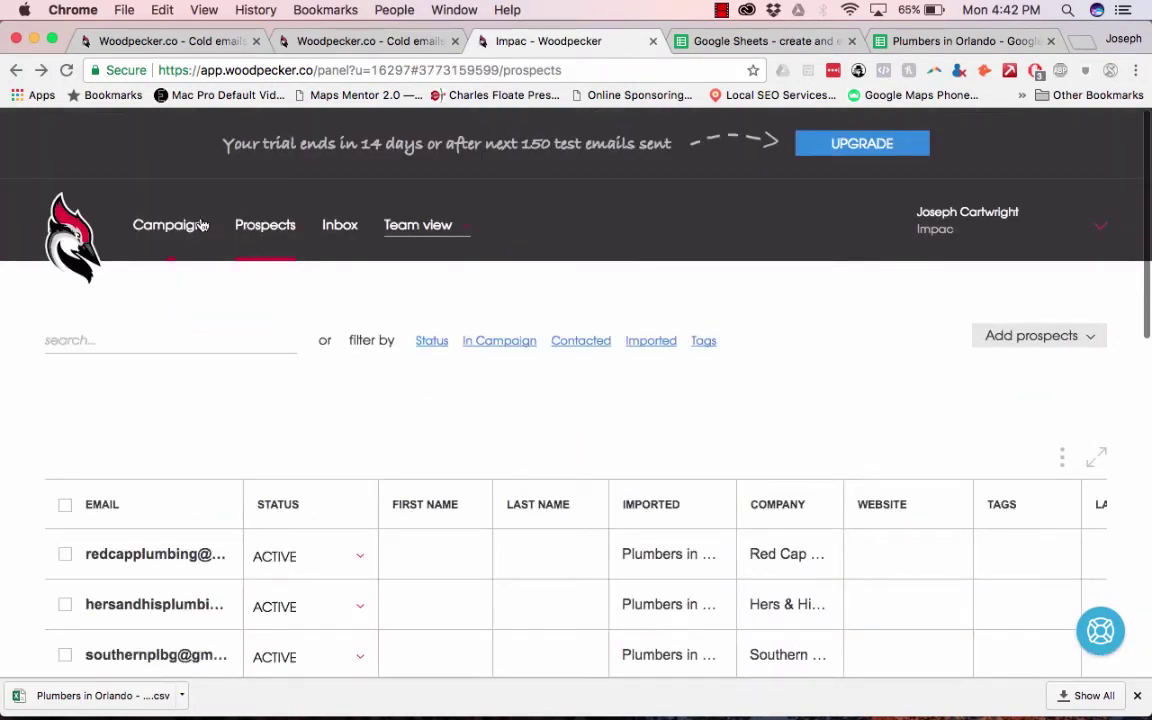
pyautogui.click(172, 228)
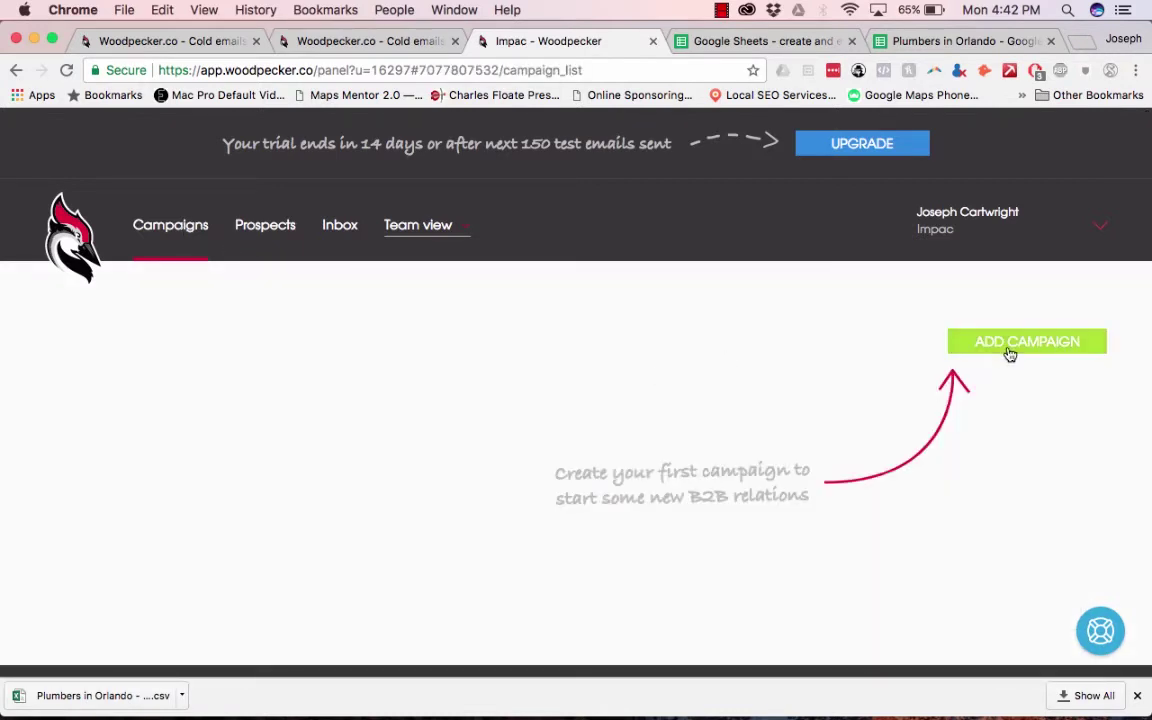
pyautogui.click(1010, 350)
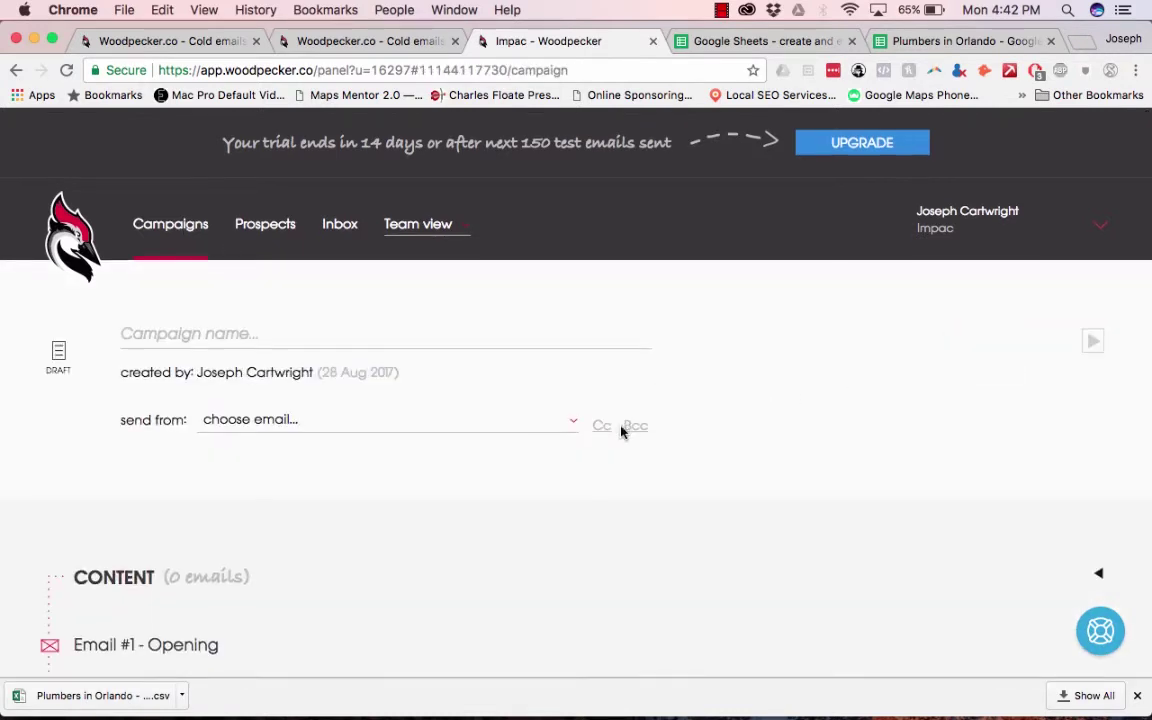
pyautogui.scroll(-2, 621, 432)
pyautogui.click(273, 242)
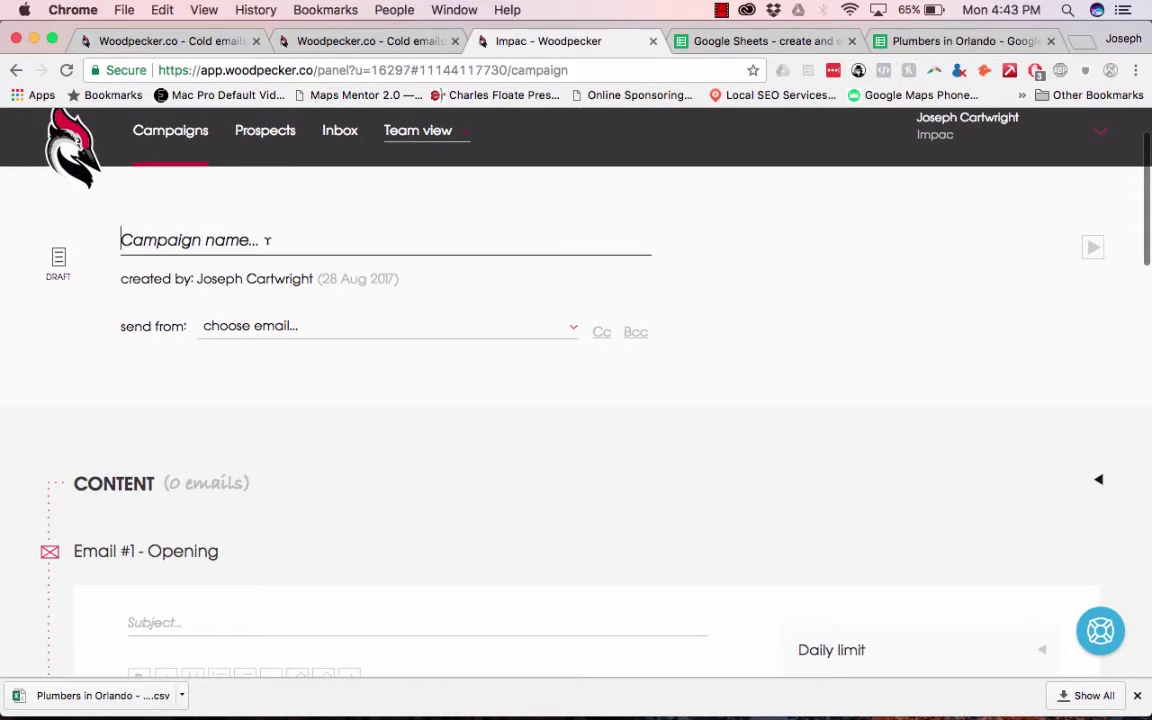
pyautogui.write('Orlando Pl')
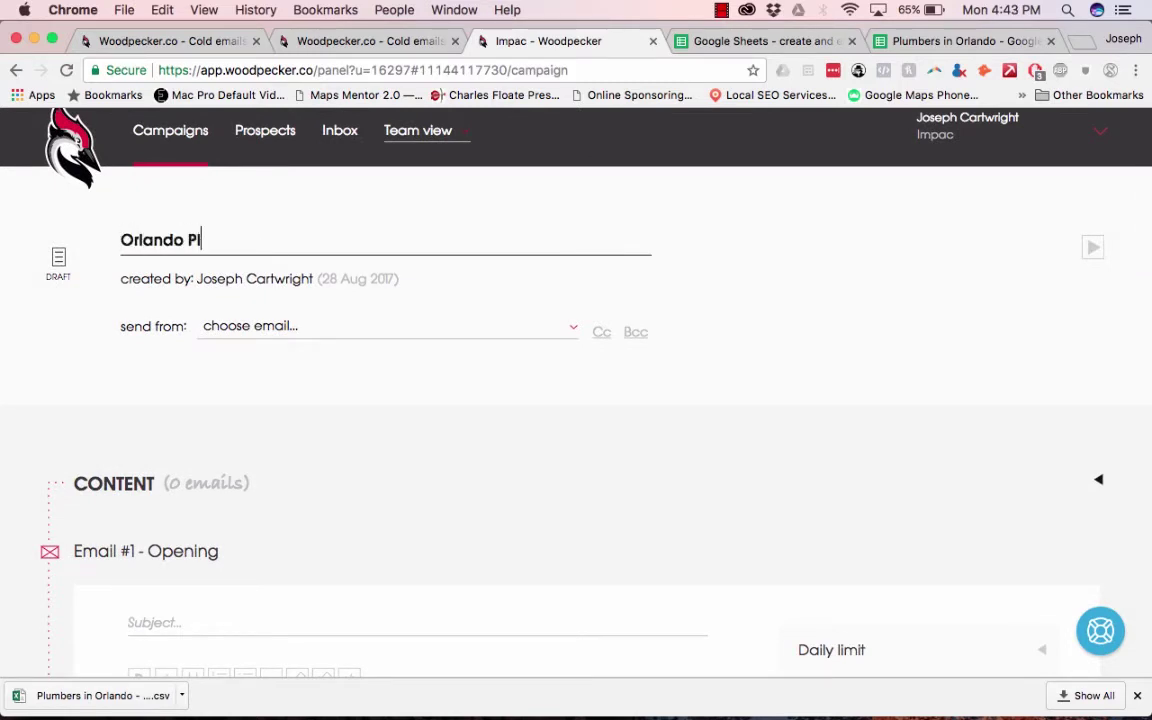
pyautogui.write('umbers')
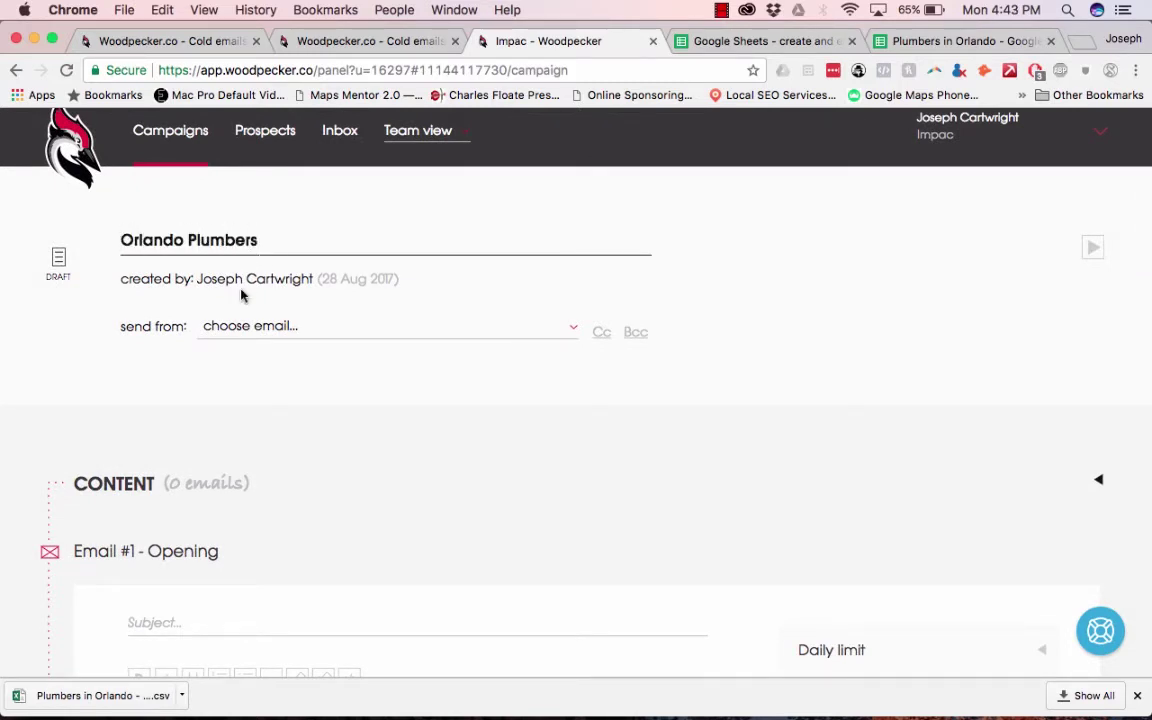
pyautogui.click(240, 325)
pyautogui.click(265, 391)
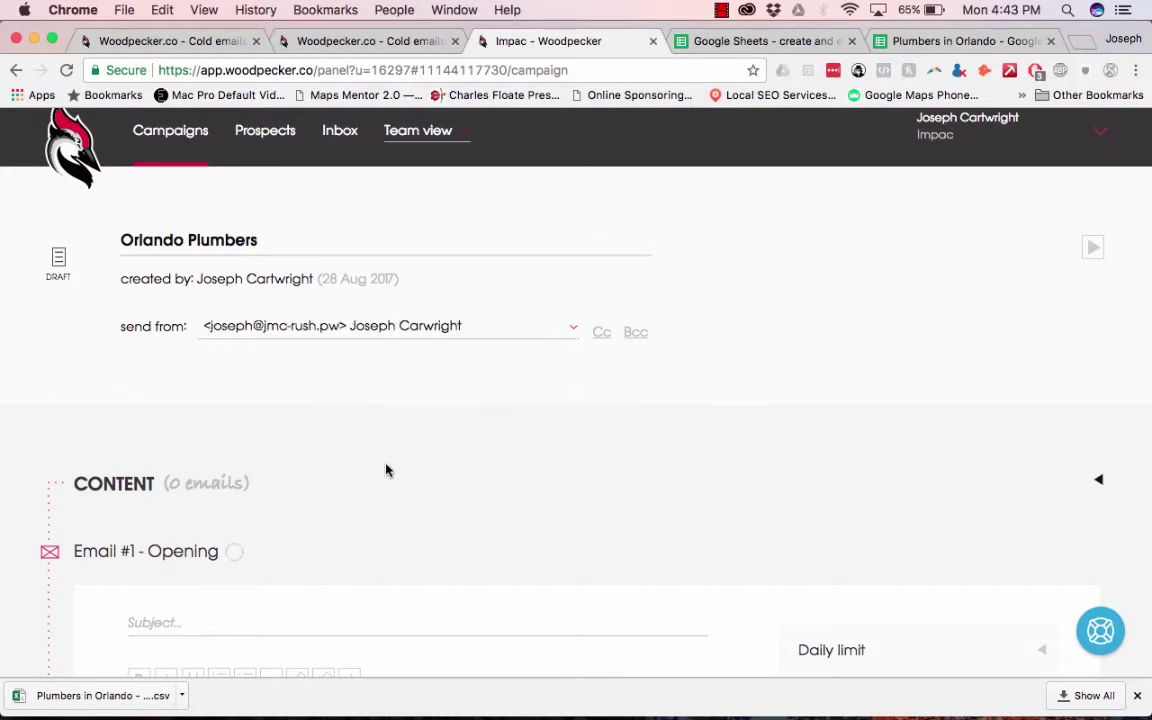
# Set the subject of Email #1 - Opening to "I was reading your Google Reviews"
pyautogui.scroll(-5, 386, 470)
pyautogui.scroll(-1, 386, 470)
pyautogui.click(271, 307)
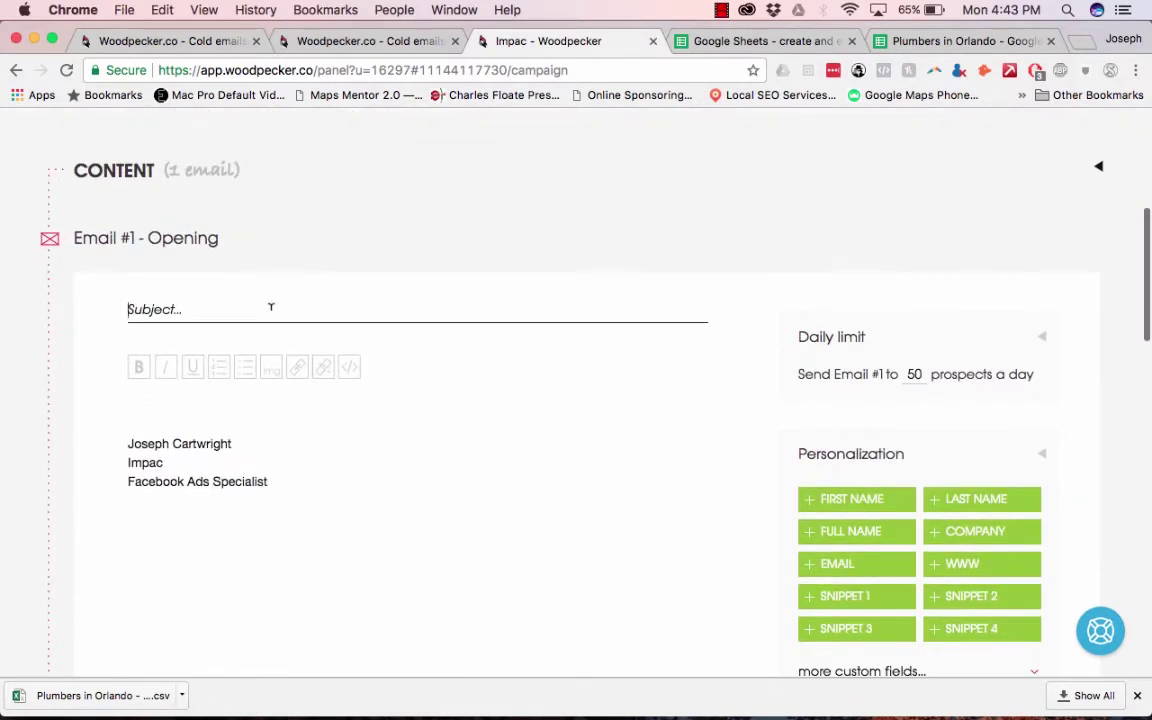
pyautogui.scroll(-1, 271, 307)
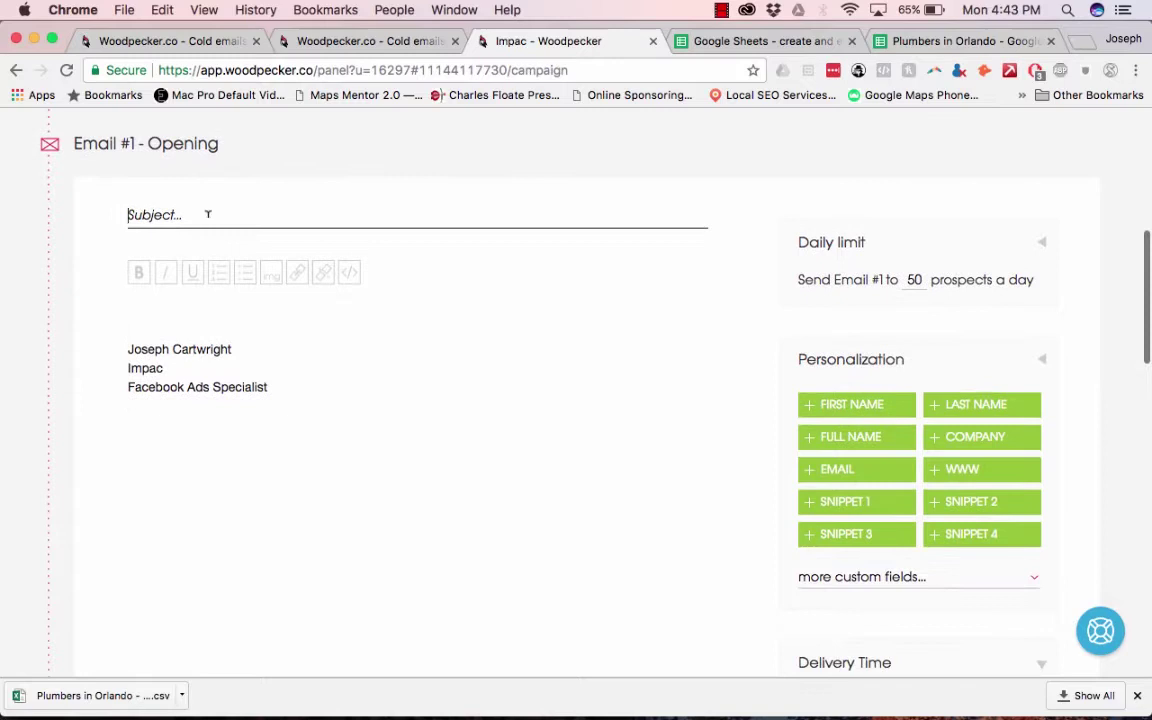
pyautogui.click(208, 191)
pyautogui.click(198, 214)
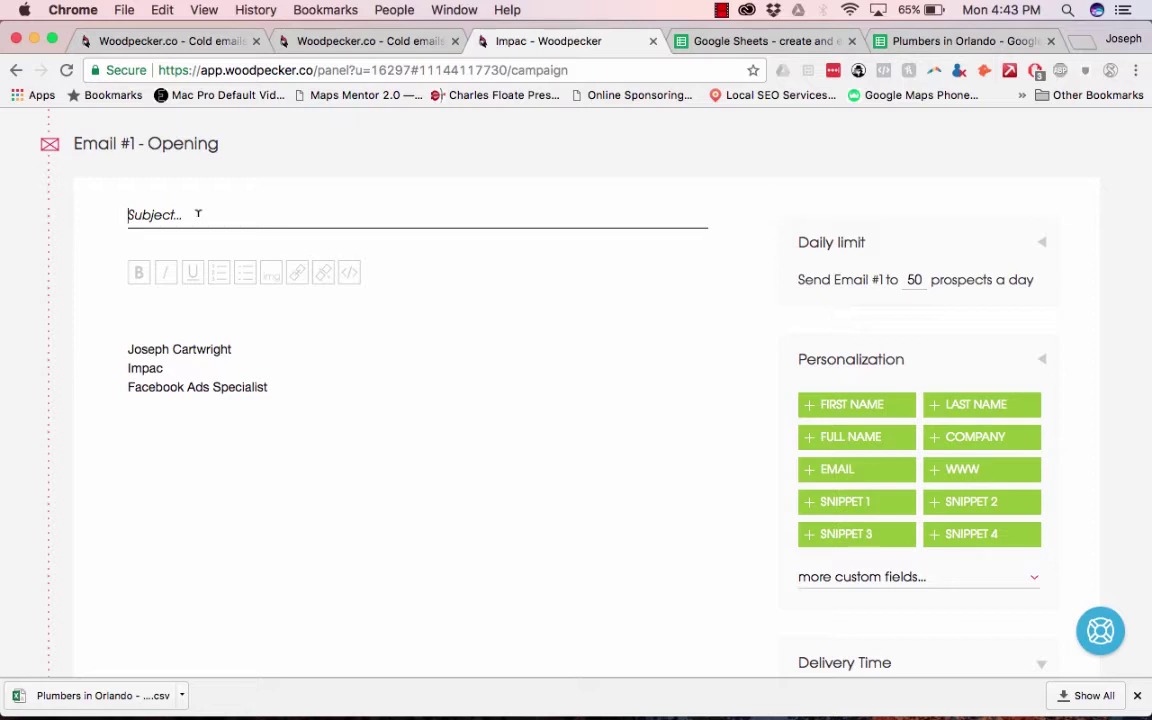
pyautogui.write('I')
pyautogui.press('BackSpace')
pyautogui.press('BackSpace')
pyautogui.write('was reading y')
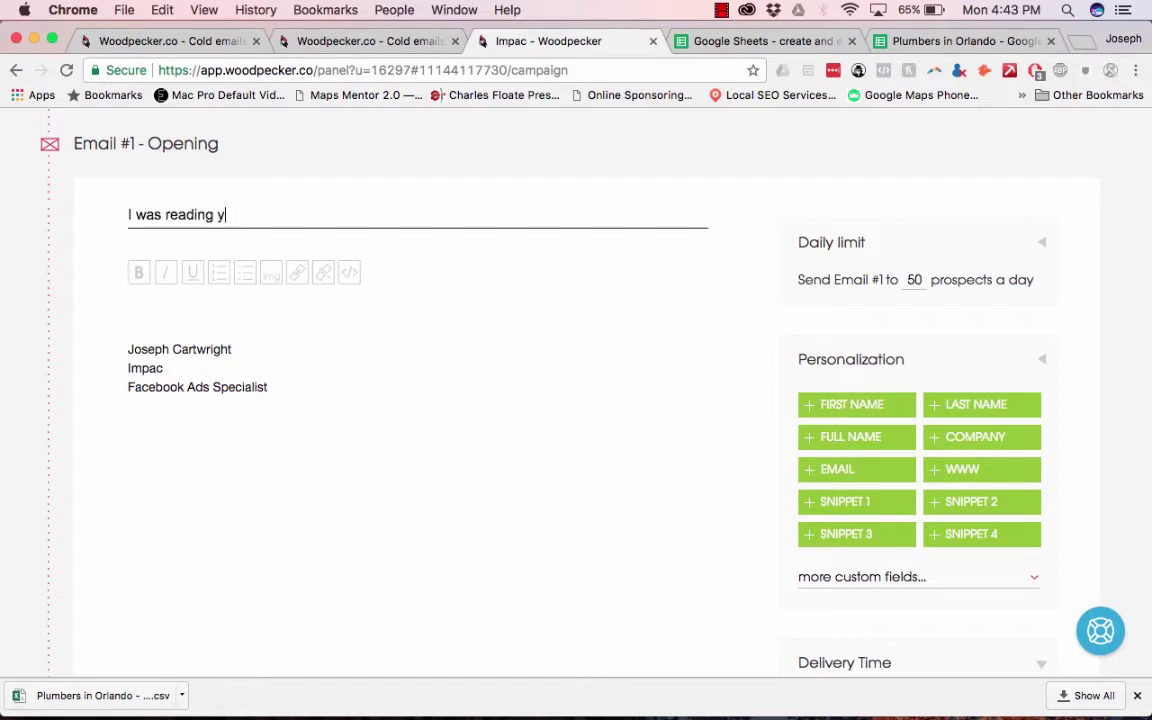
pyautogui.write('our Google Rev')
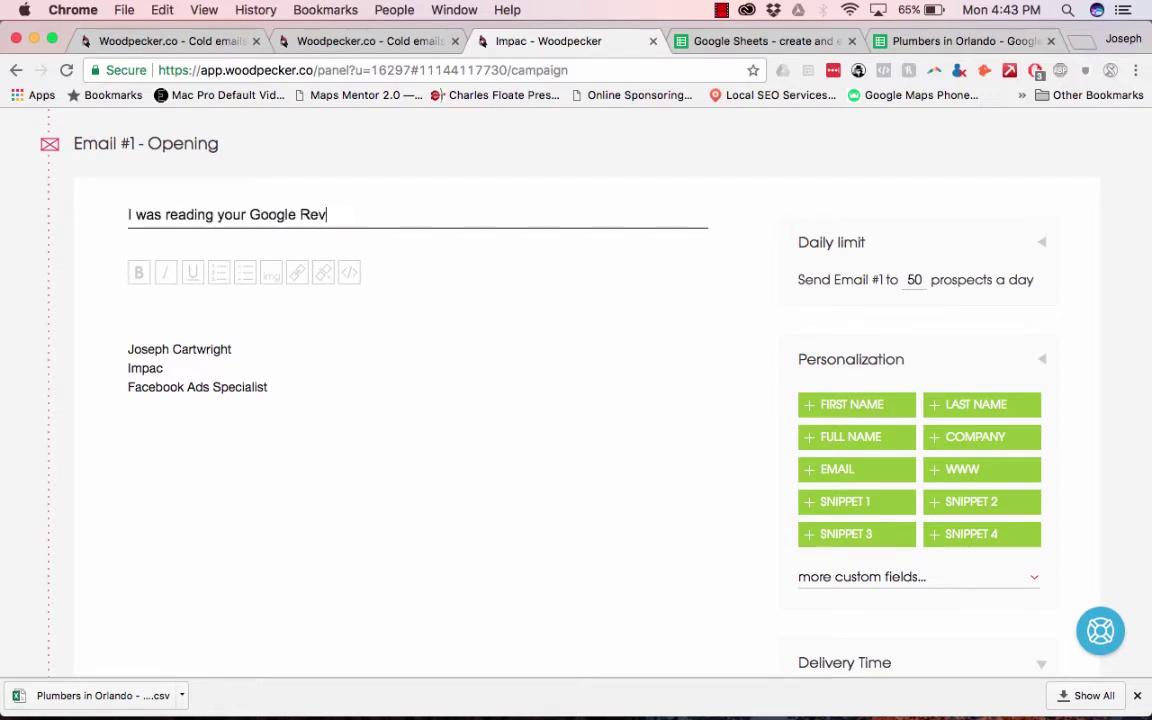
pyautogui.write('iews')
# Begin the email body above the signature with the greeting "Hi there," followed by a blank line
pyautogui.click(155, 308)
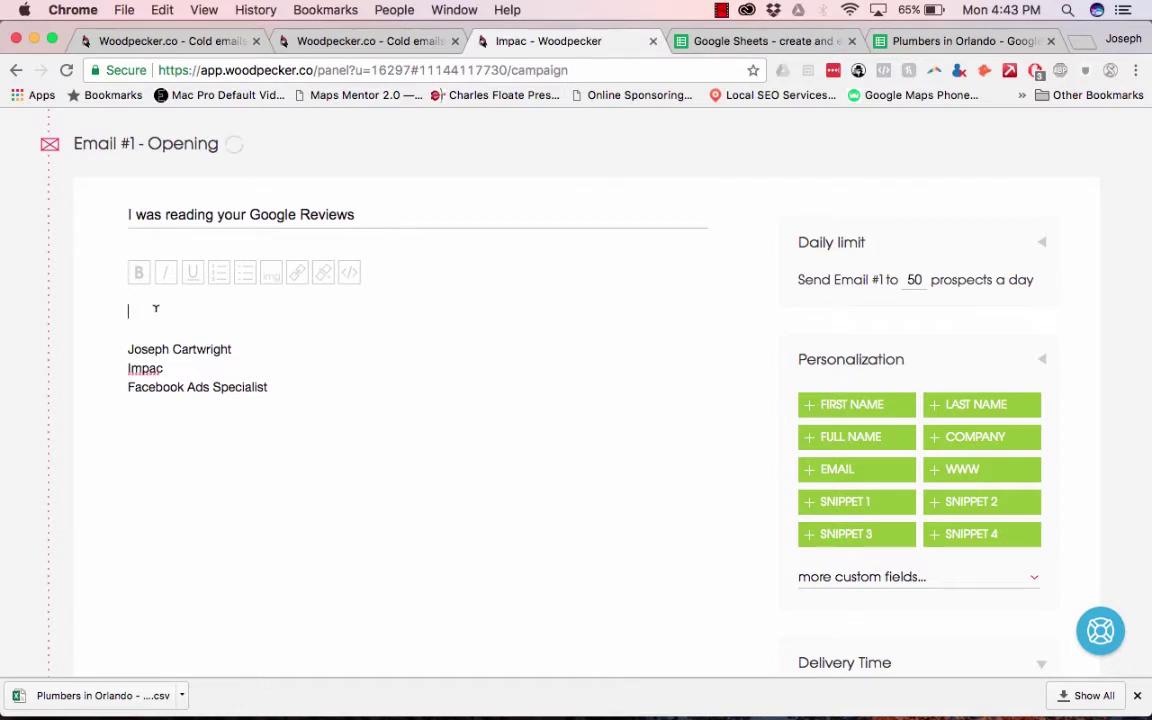
pyautogui.scroll(-1, 172, 316)
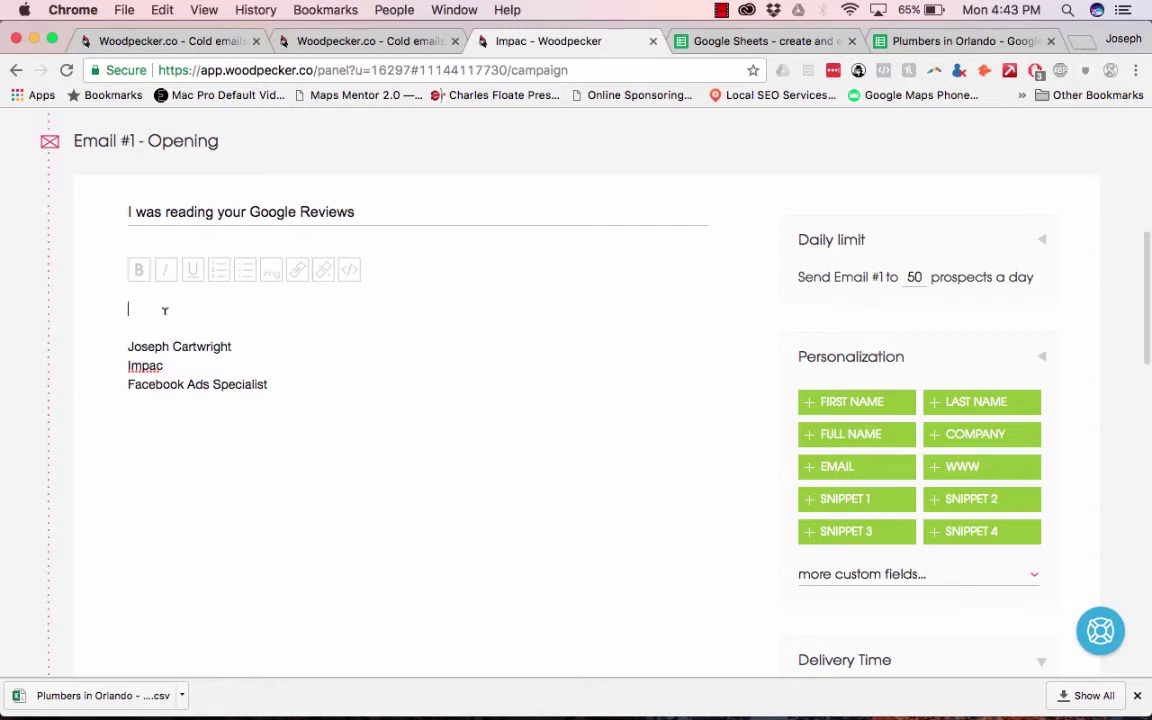
pyautogui.write('Hi ')
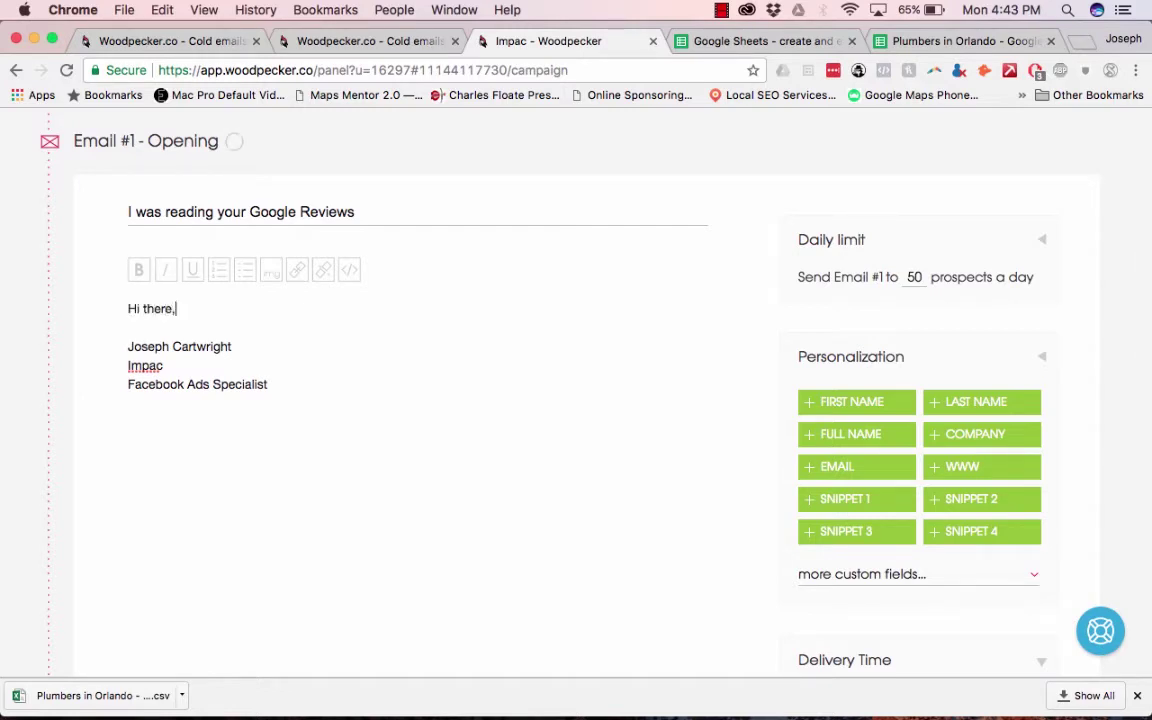
pyautogui.write('there,')
pyautogui.press('Return')
pyautogui.press('Return')
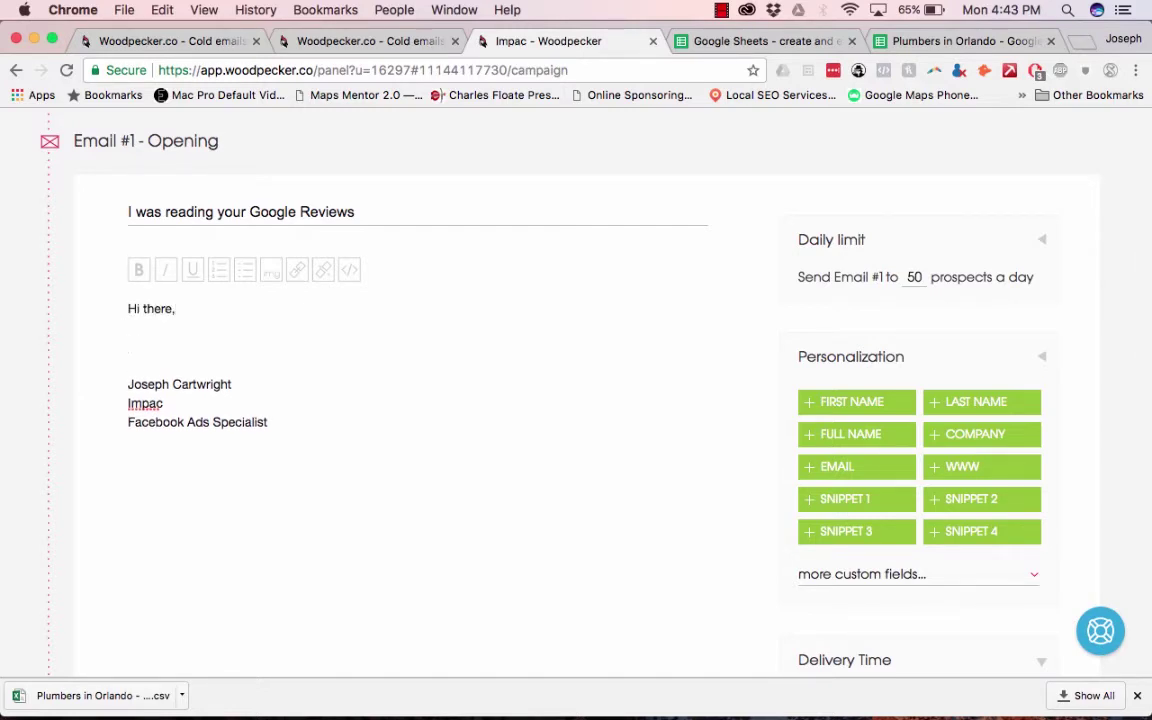
# Below the greeting, write "I was checking out {{COMPANY}}'s google maps listing and I noticed that you only have {{SNIPPET_1}} reviews." using the personalization fields
pyautogui.write('I was checking out')
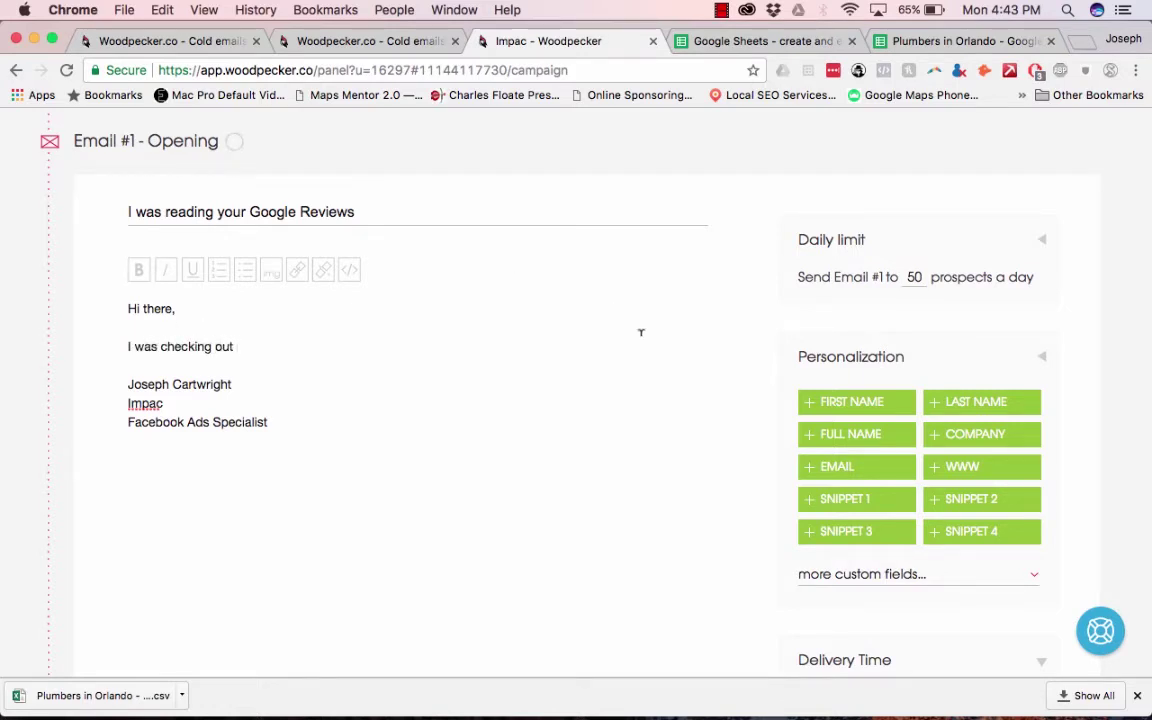
pyautogui.click(972, 436)
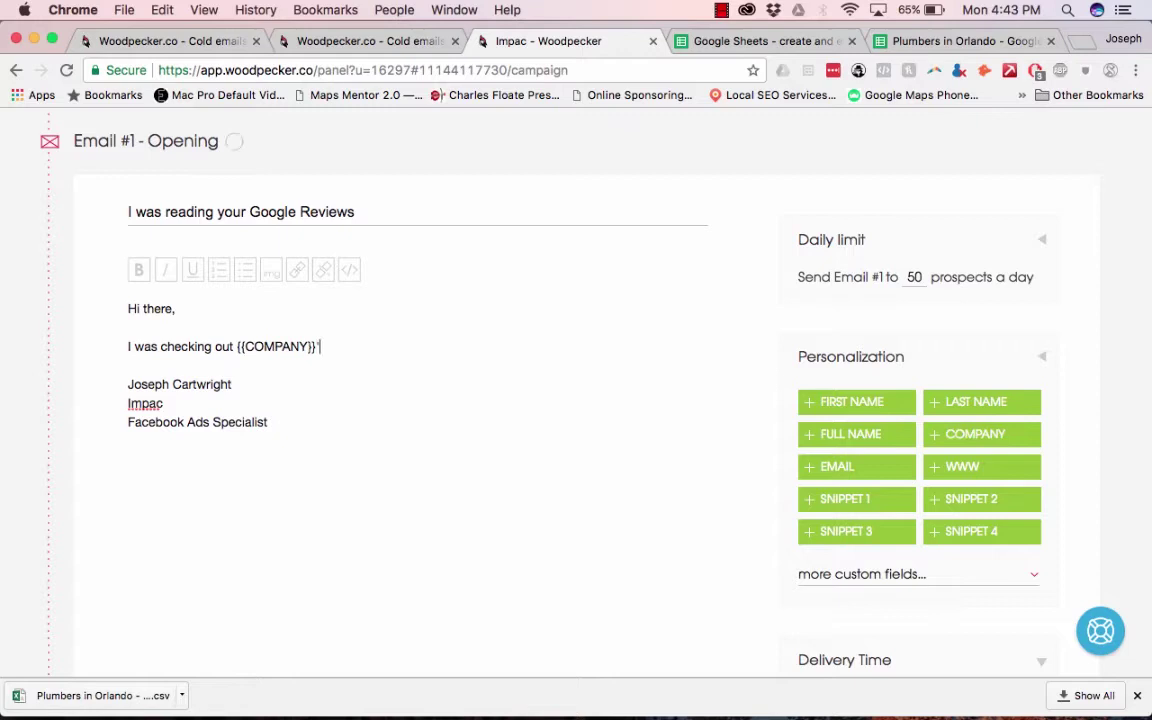
pyautogui.write('s google mp')
pyautogui.press('BackSpace')
pyautogui.write('aps listing')
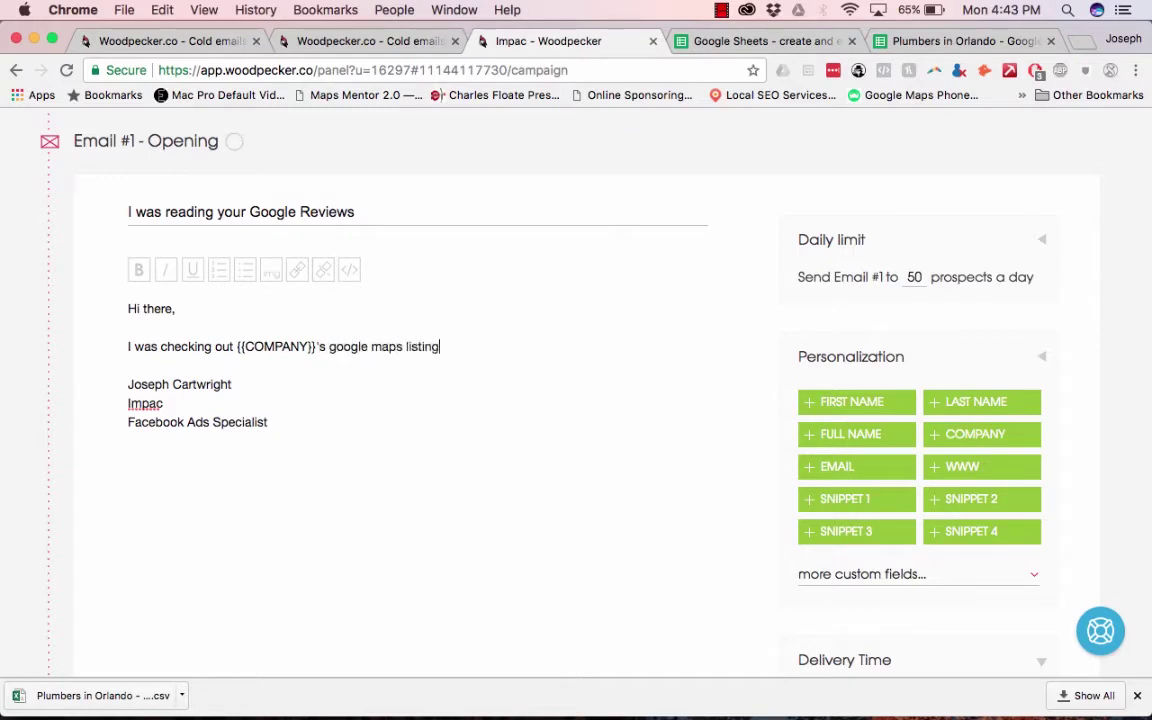
pyautogui.write(' and I noticed that you')
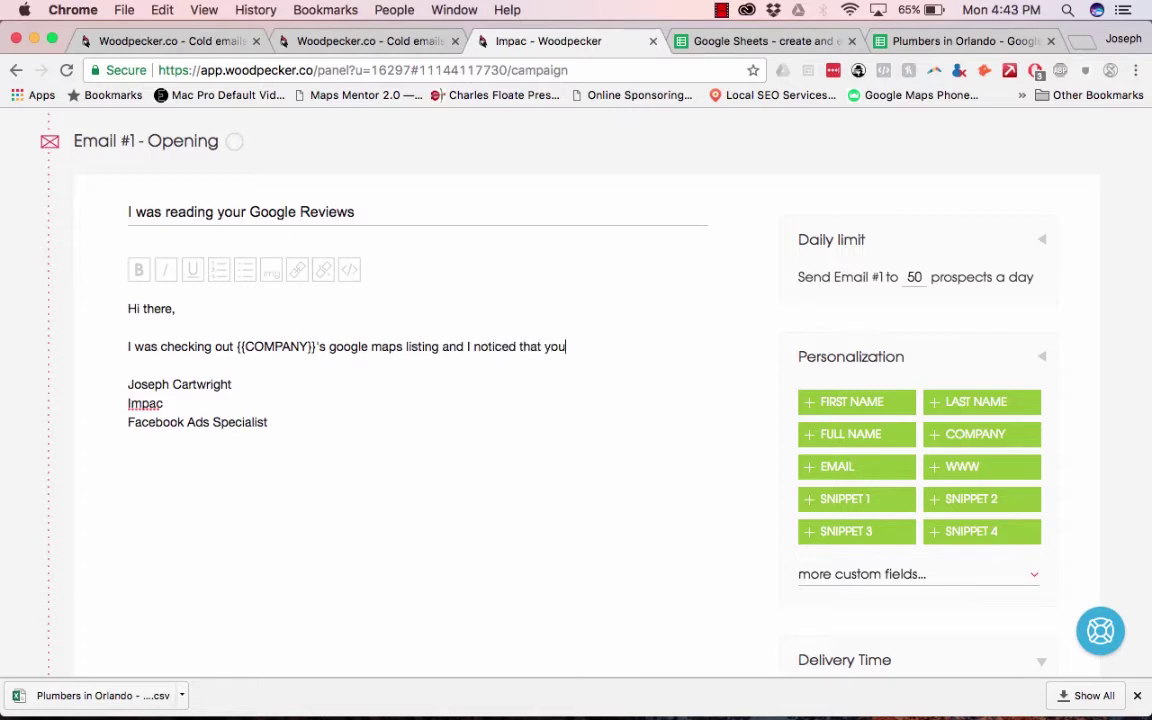
pyautogui.write(' only have')
pyautogui.click(889, 507)
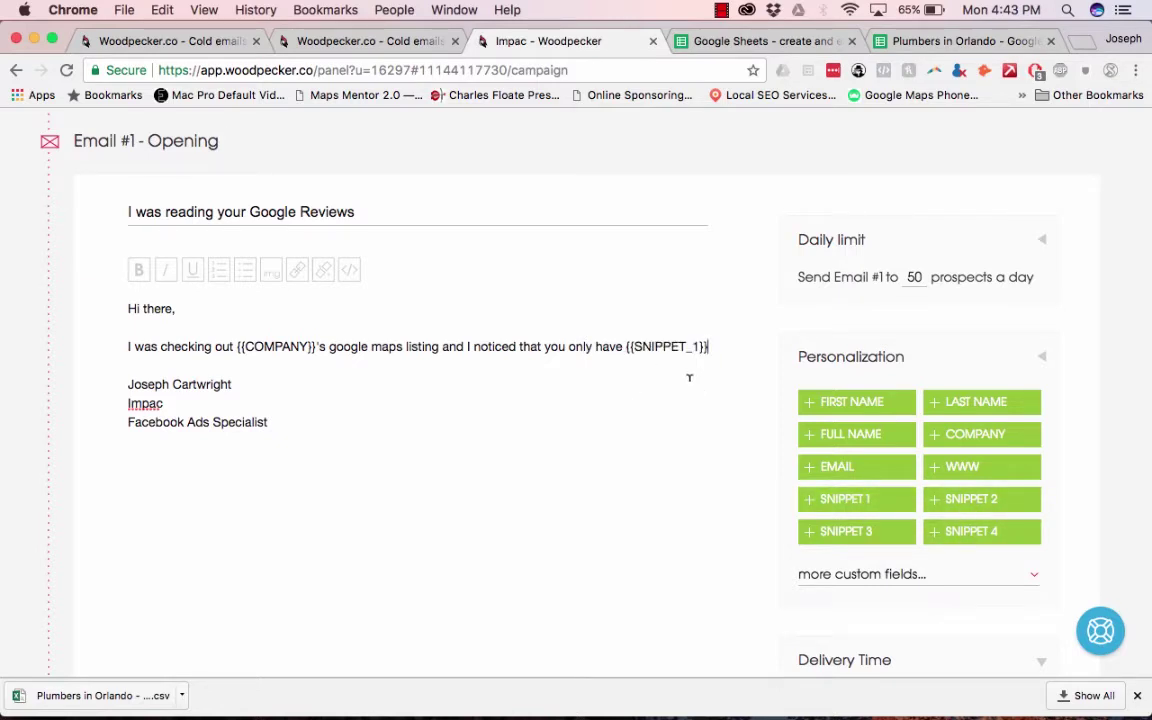
pyautogui.write('reviews.')
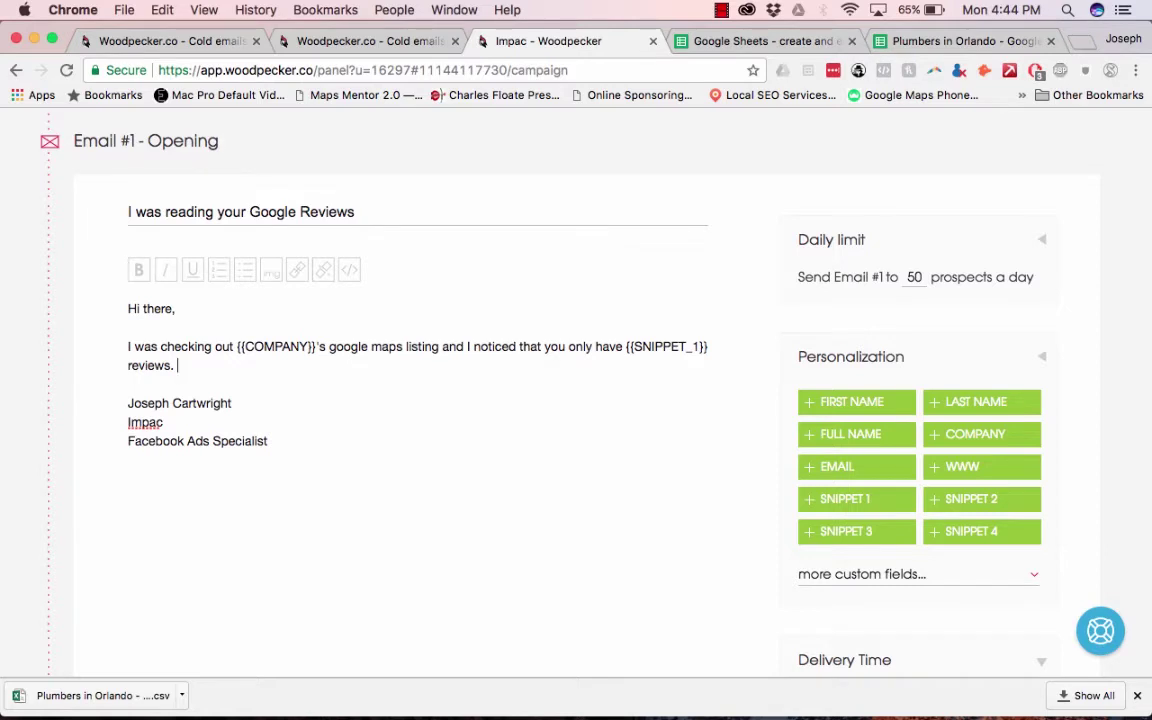
# Continue the email body with "When people search for plumber in Orlando, reviews play a huge part in their decision."
pyautogui.write('When people search for')
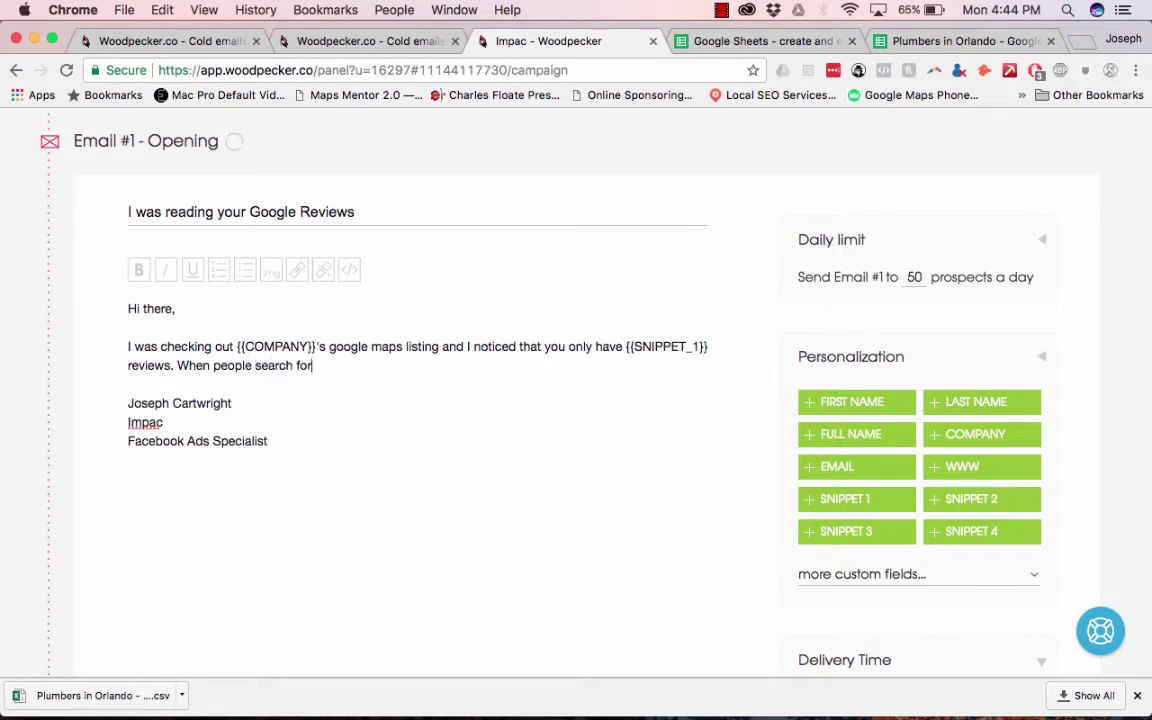
pyautogui.write(' Plumber in Orlando')
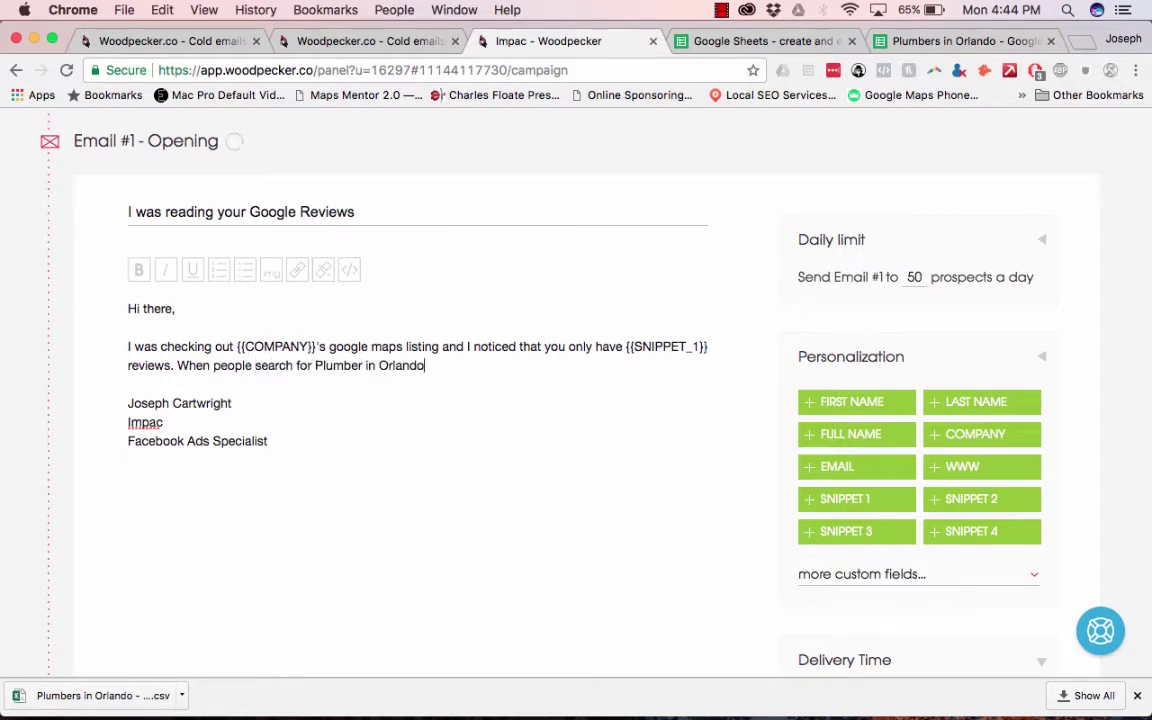
pyautogui.click(321, 365)
pyautogui.press('BackSpace')
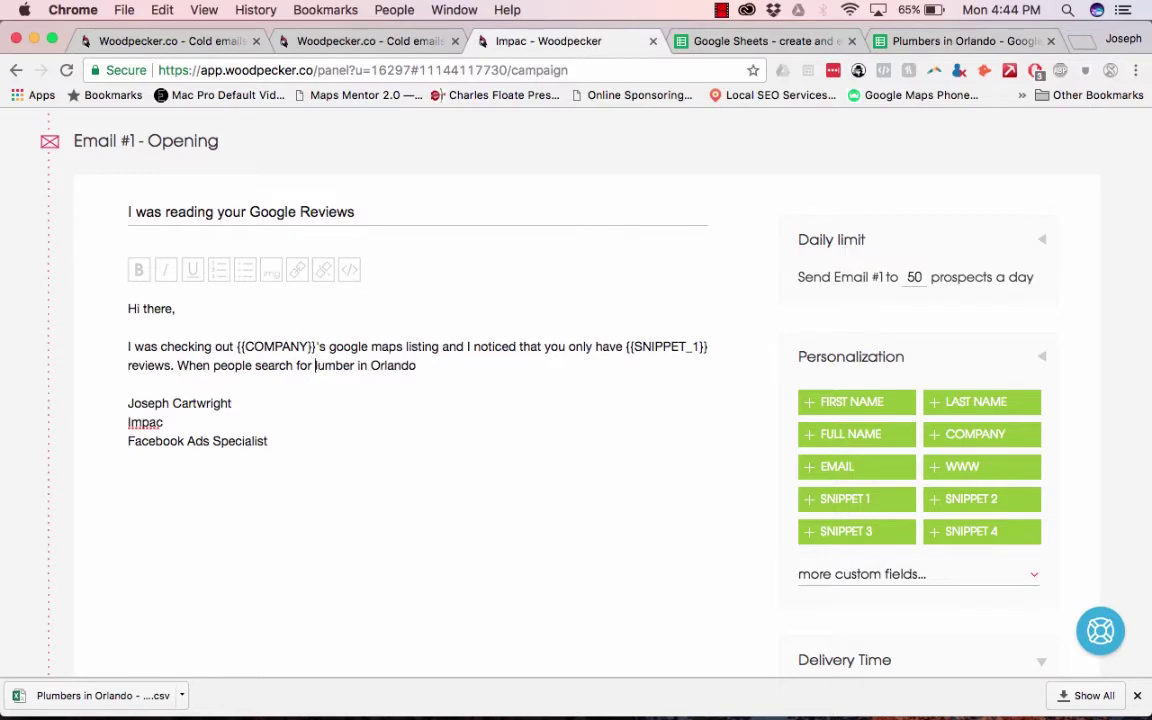
pyautogui.write('plumber')
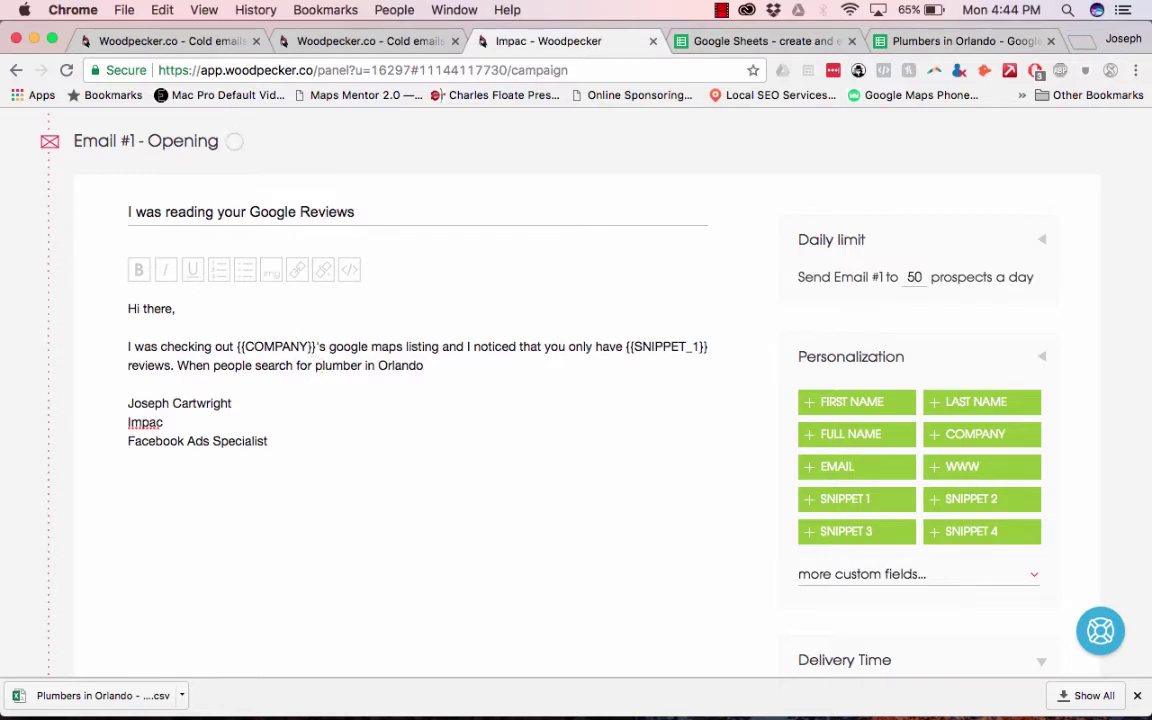
pyautogui.write(' in Orlando, reviews play a huge pa')
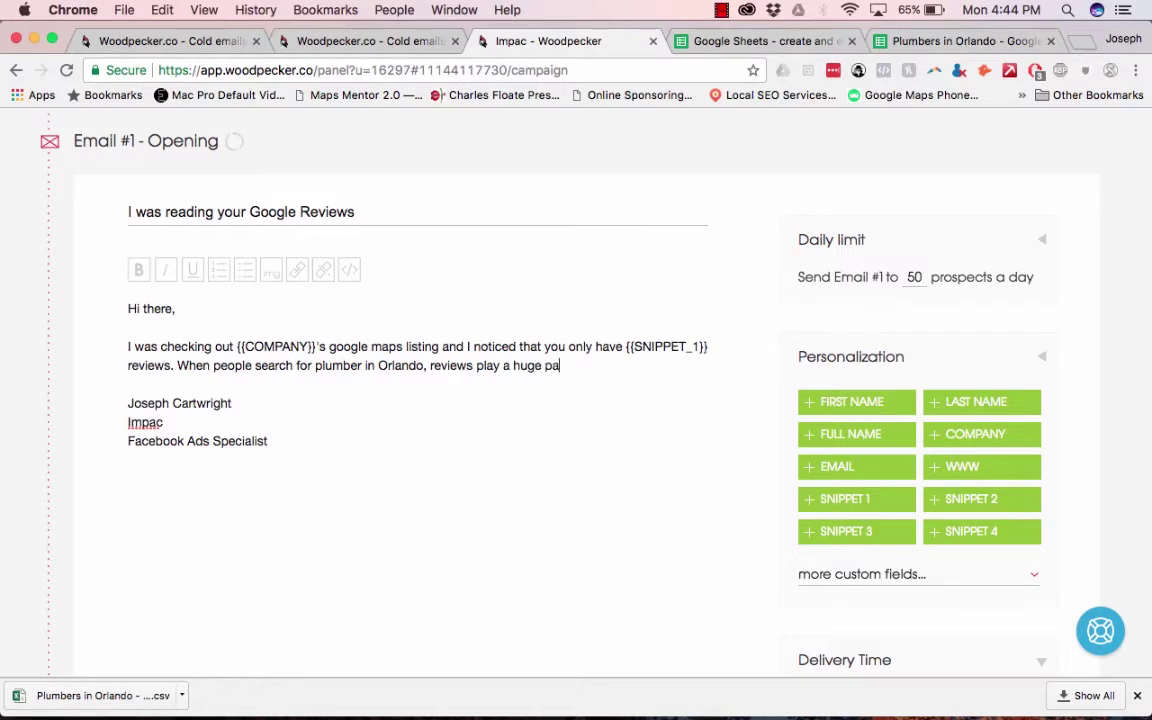
pyautogui.write('rt in their decision.')
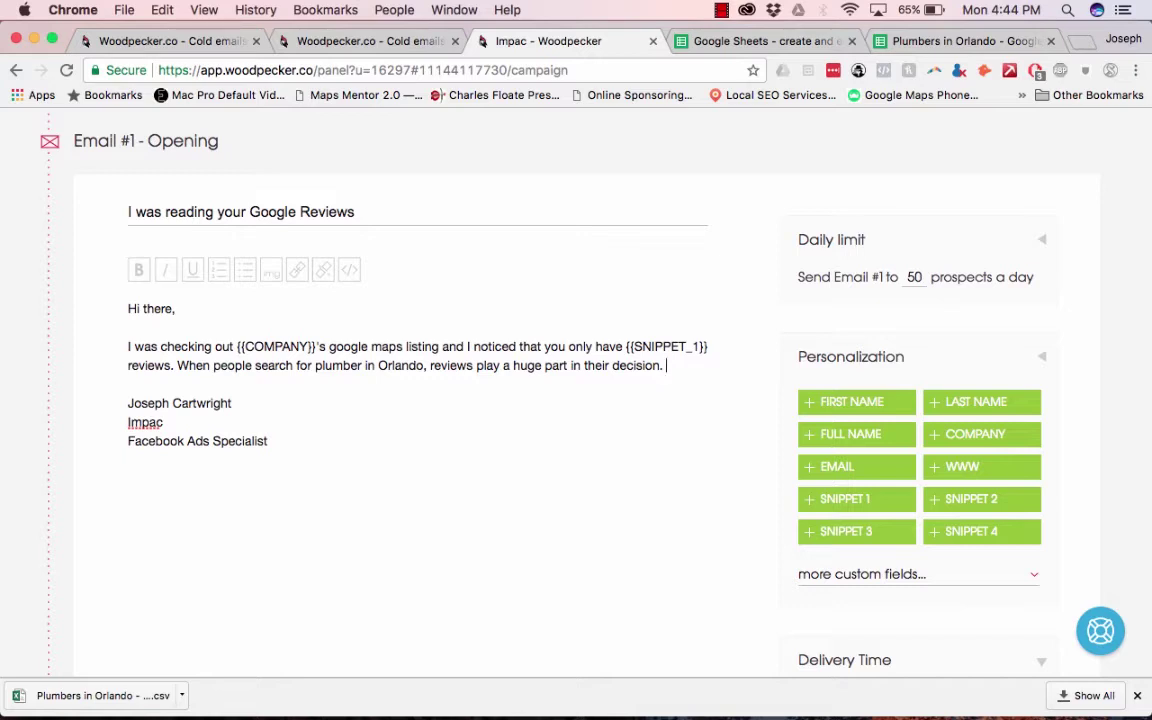
# Add the closing question "Would you be interested in having a google review popup link created free of charge for your business?"
pyautogui.write('Would you be interested in')
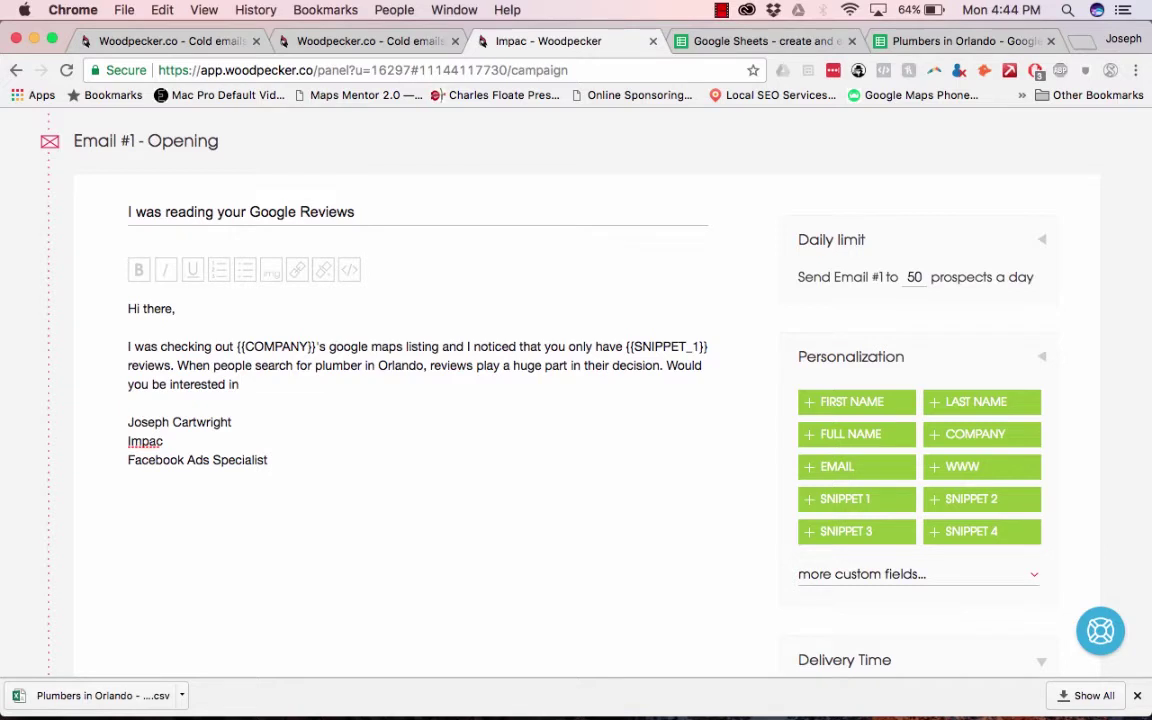
pyautogui.write(' having a google review o')
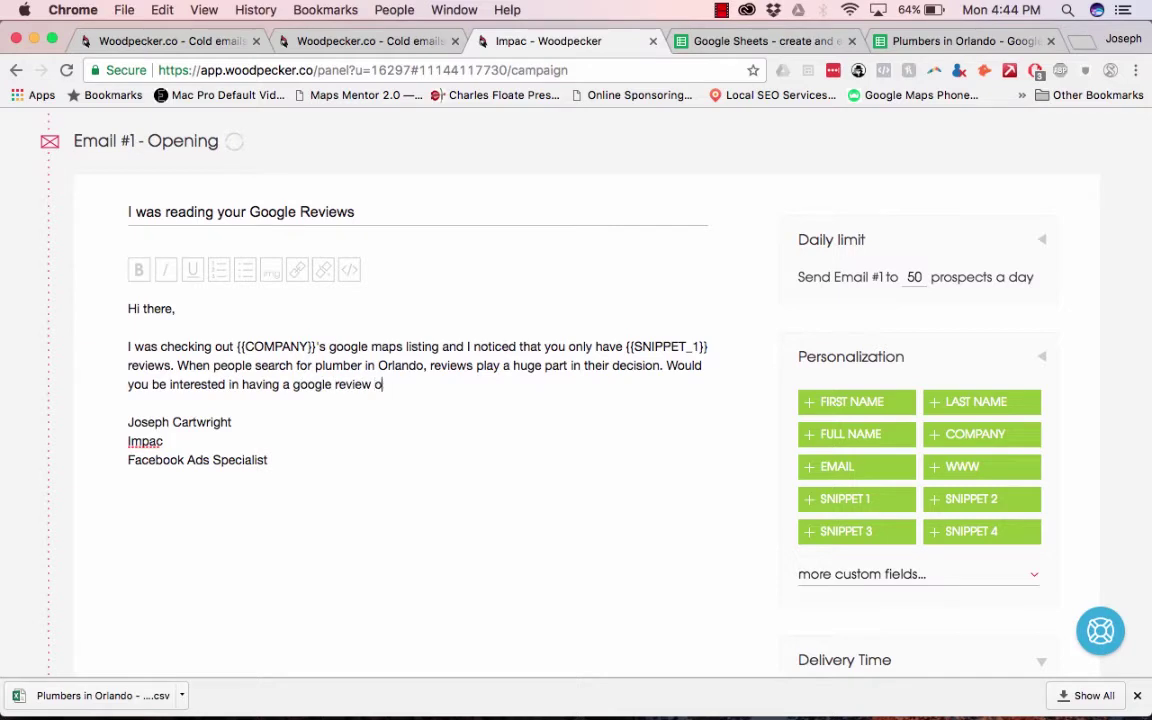
pyautogui.press('BackSpace')
pyautogui.write('p')
pyautogui.write('opu')
pyautogui.write('p linked')
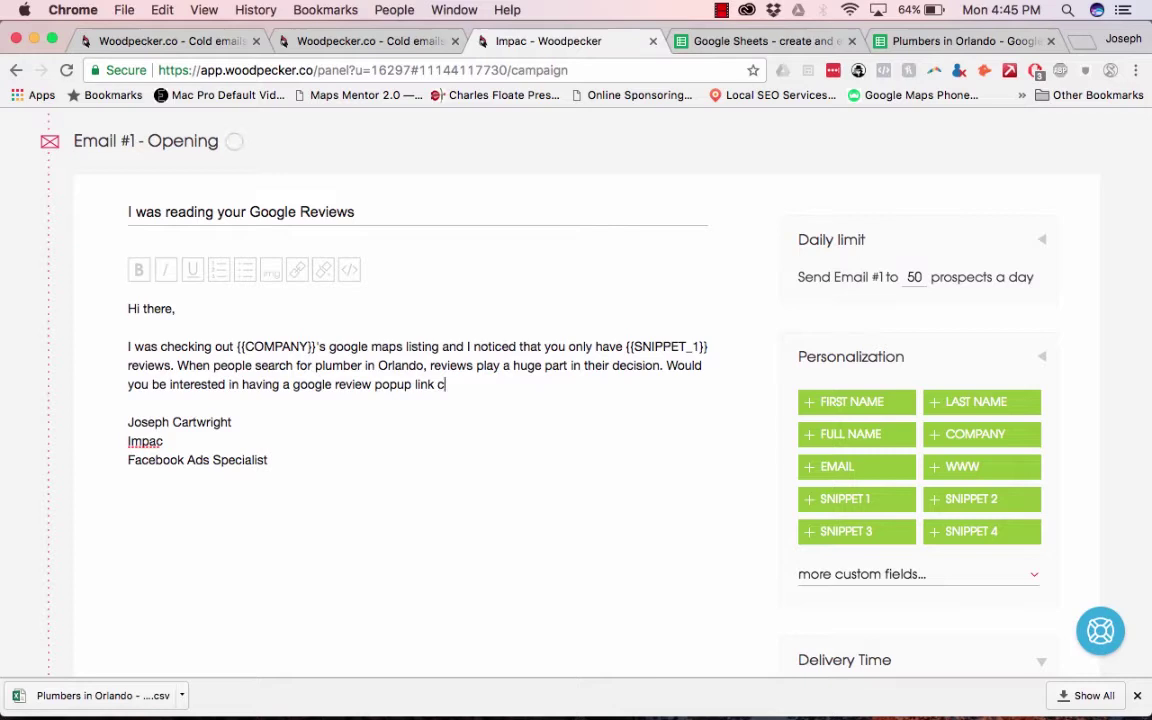
pyautogui.write('reated free of charge for y')
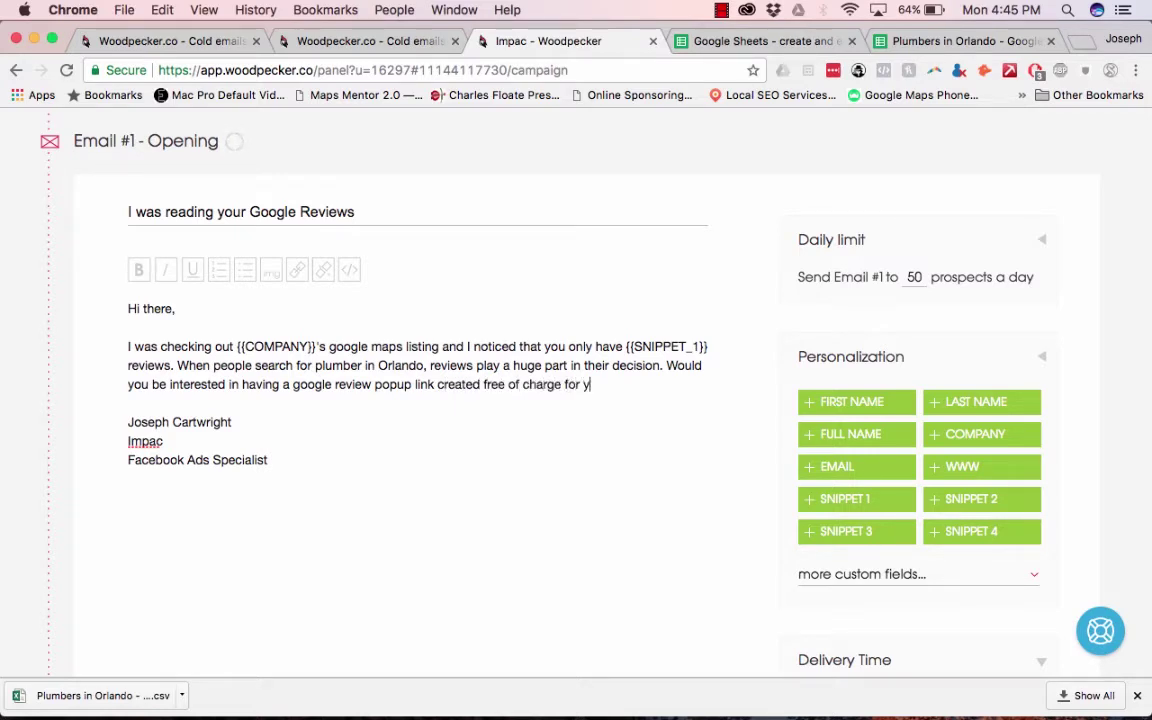
pyautogui.write('our business?')
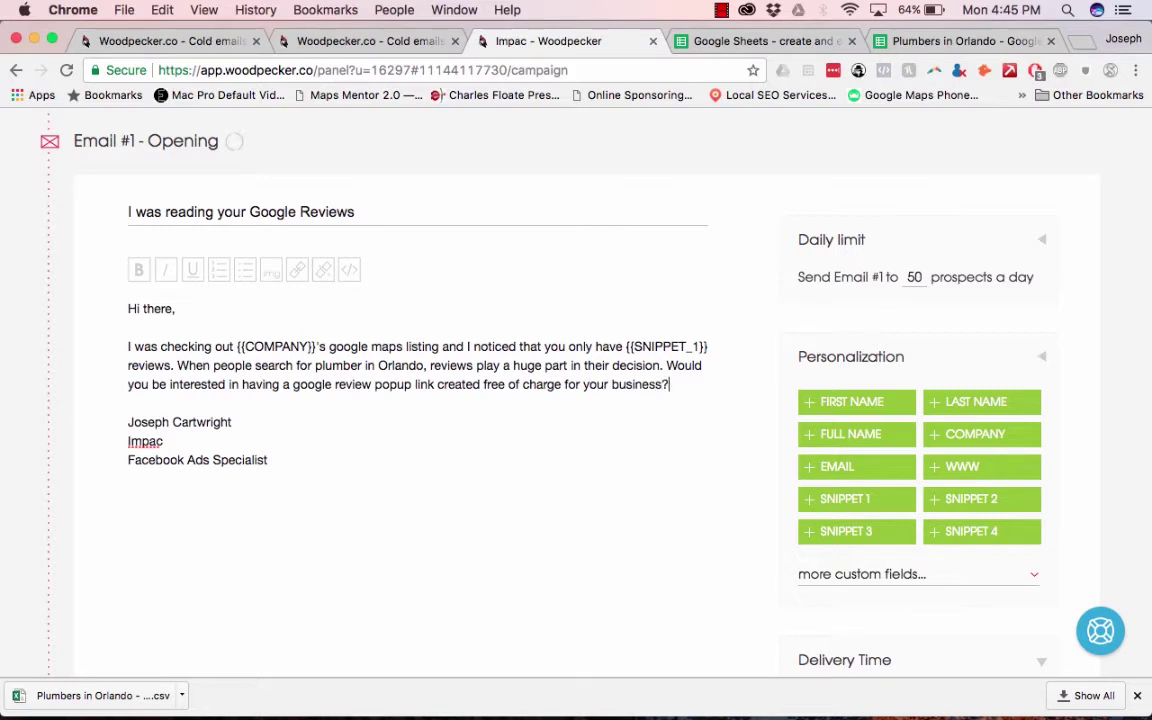
# Split the email body into separate paragraphs before "When people search" and before "Would you be interested", with blank lines between them
pyautogui.click(177, 365)
pyautogui.press('Return')
pyautogui.press('Return')
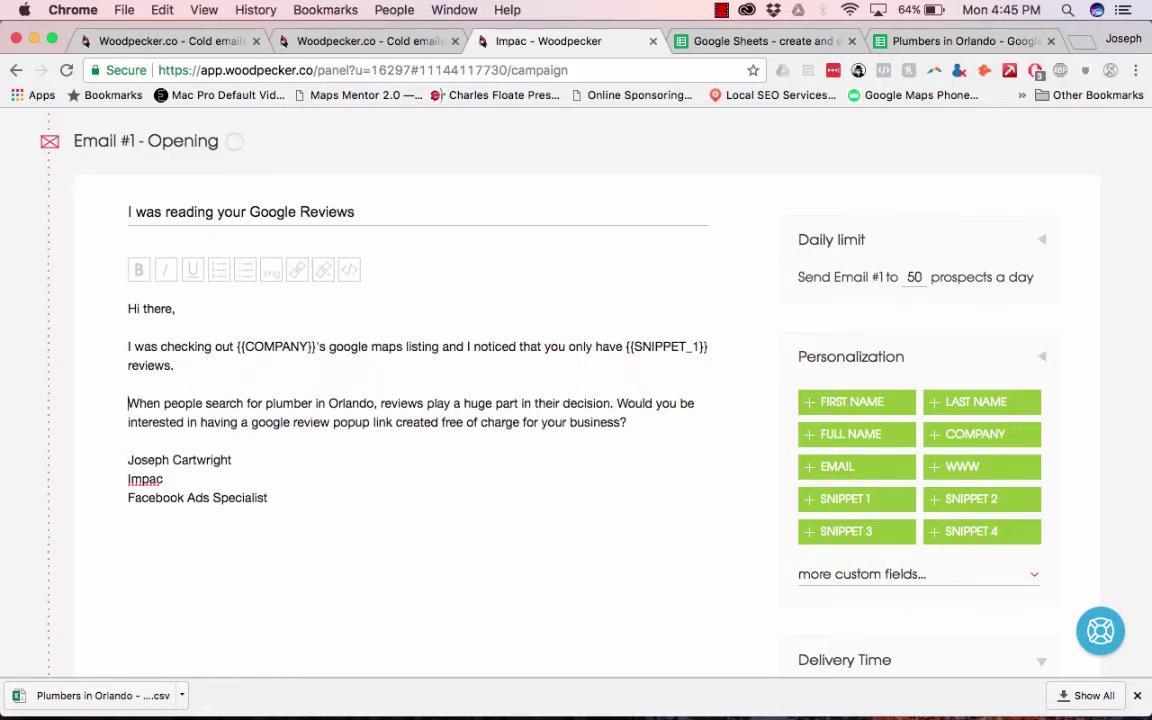
pyautogui.click(620, 402)
pyautogui.press('Return')
pyautogui.press('Return')
pyautogui.scroll(-2, 586, 379)
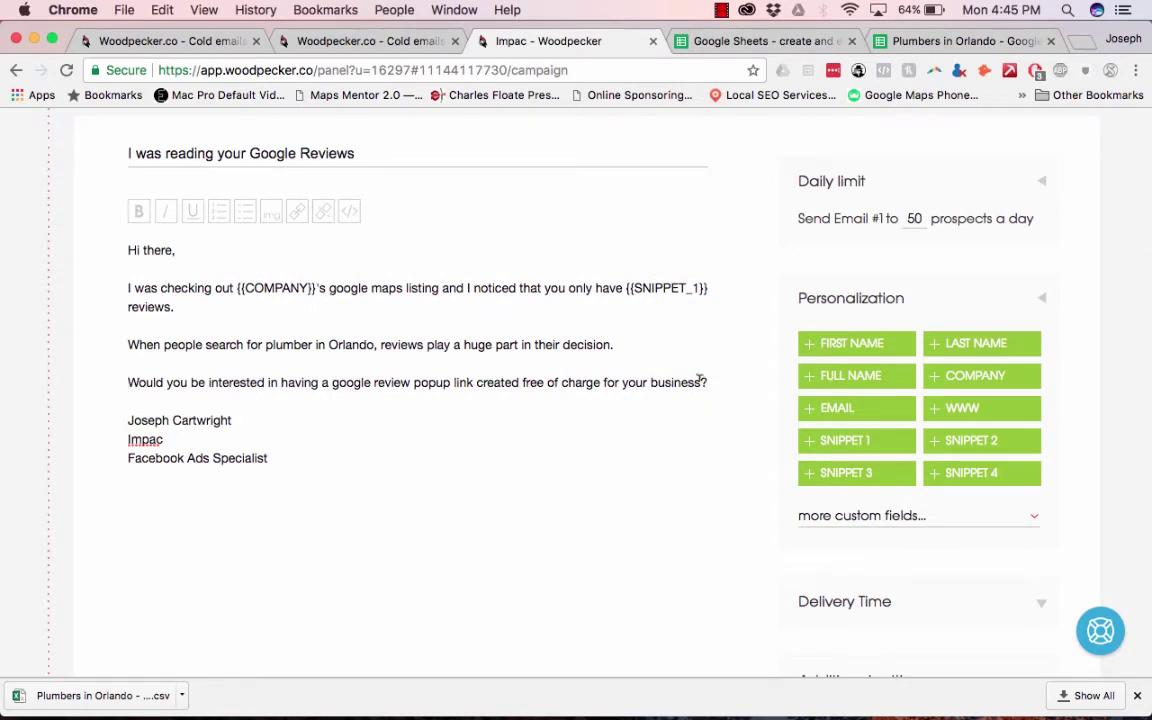
# After the closing question, add "This link will send your customers straight to your google maps listing for them to write a review."
pyautogui.click(702, 382)
pyautogui.press('Return')
pyautogui.press('Return')
pyautogui.press('BackSpace')
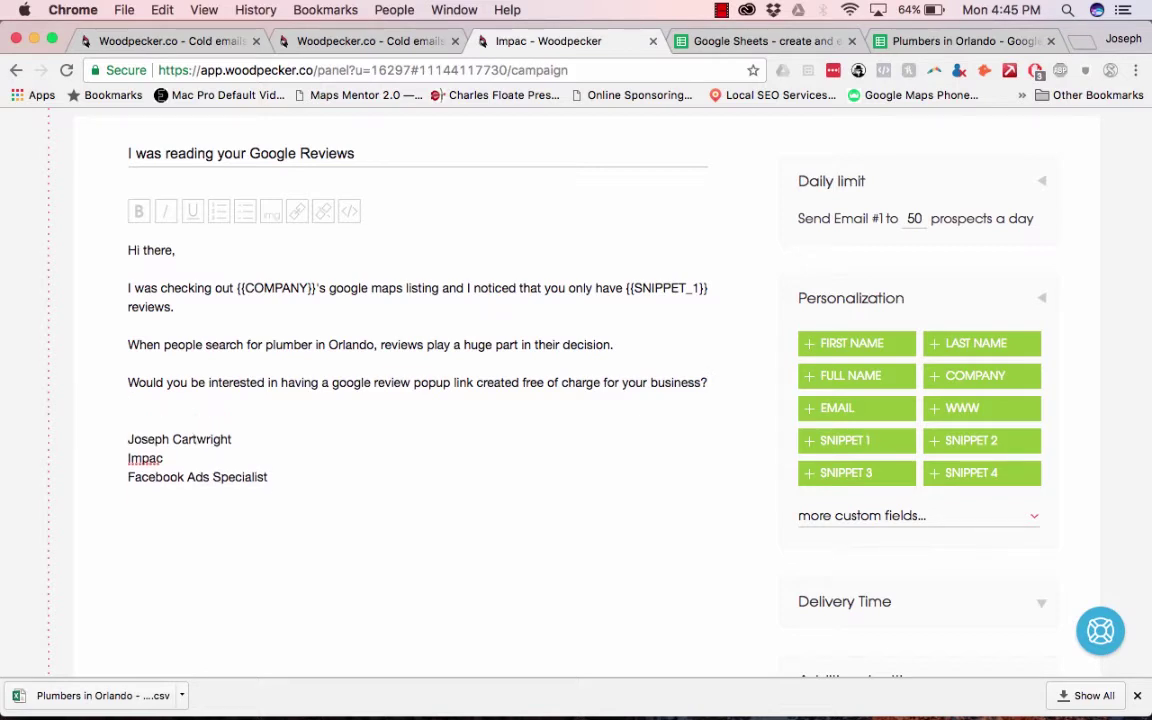
pyautogui.write('This link will send')
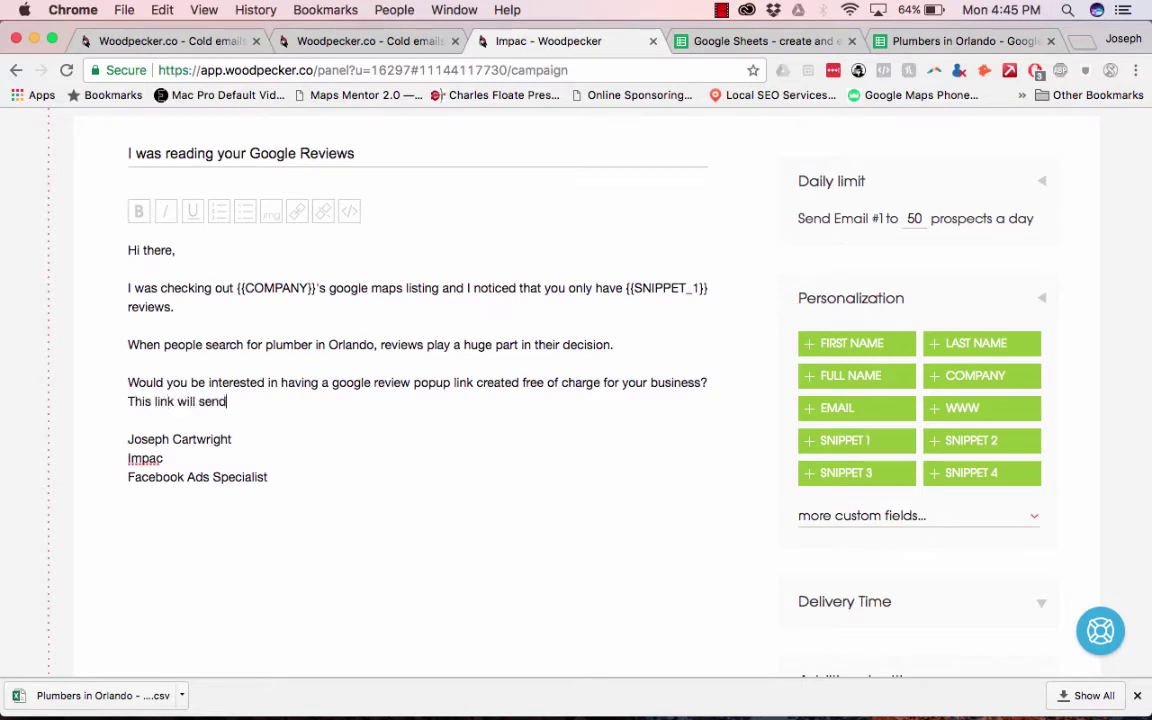
pyautogui.write(' your customers starig')
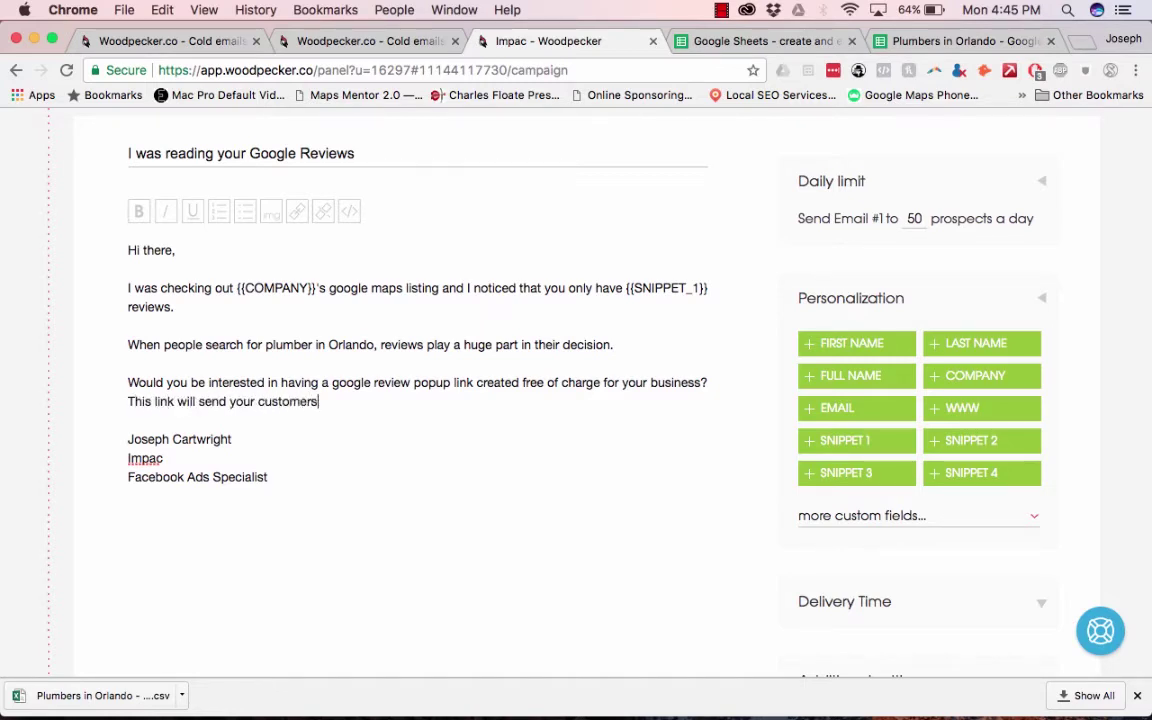
pyautogui.press('BackSpace')
pyautogui.press('BackSpace')
pyautogui.press('BackSpace')
pyautogui.press('BackSpace')
pyautogui.write('raight to your ')
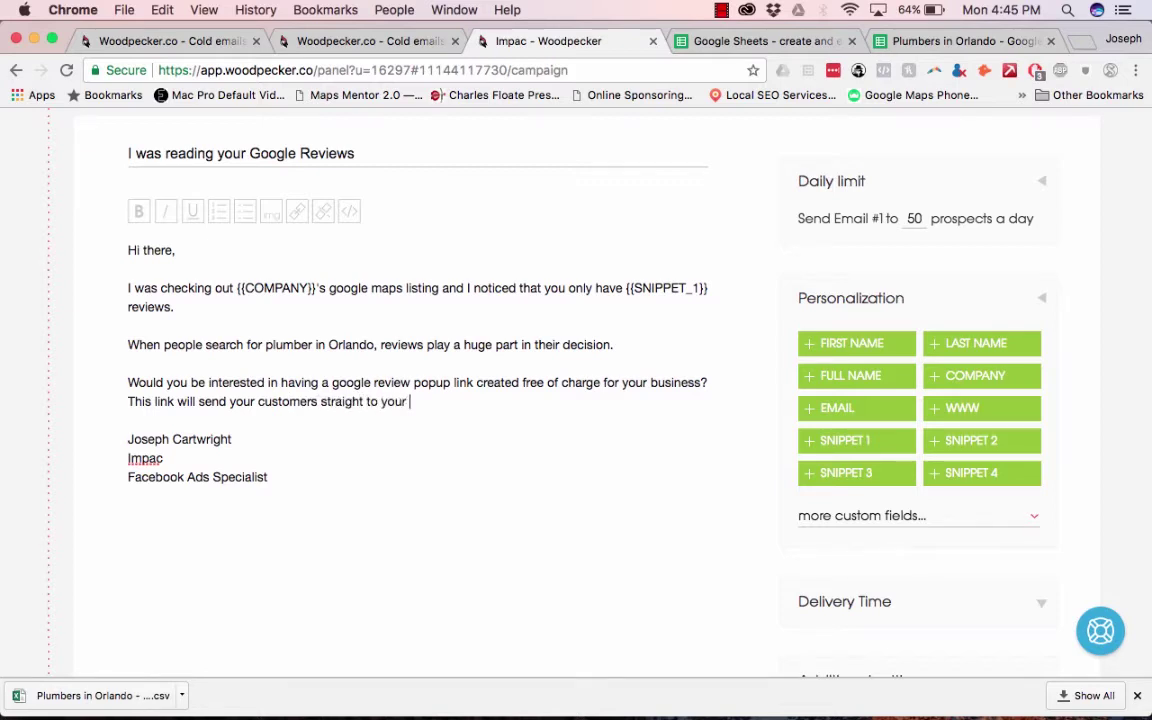
pyautogui.write('google maps listing for them')
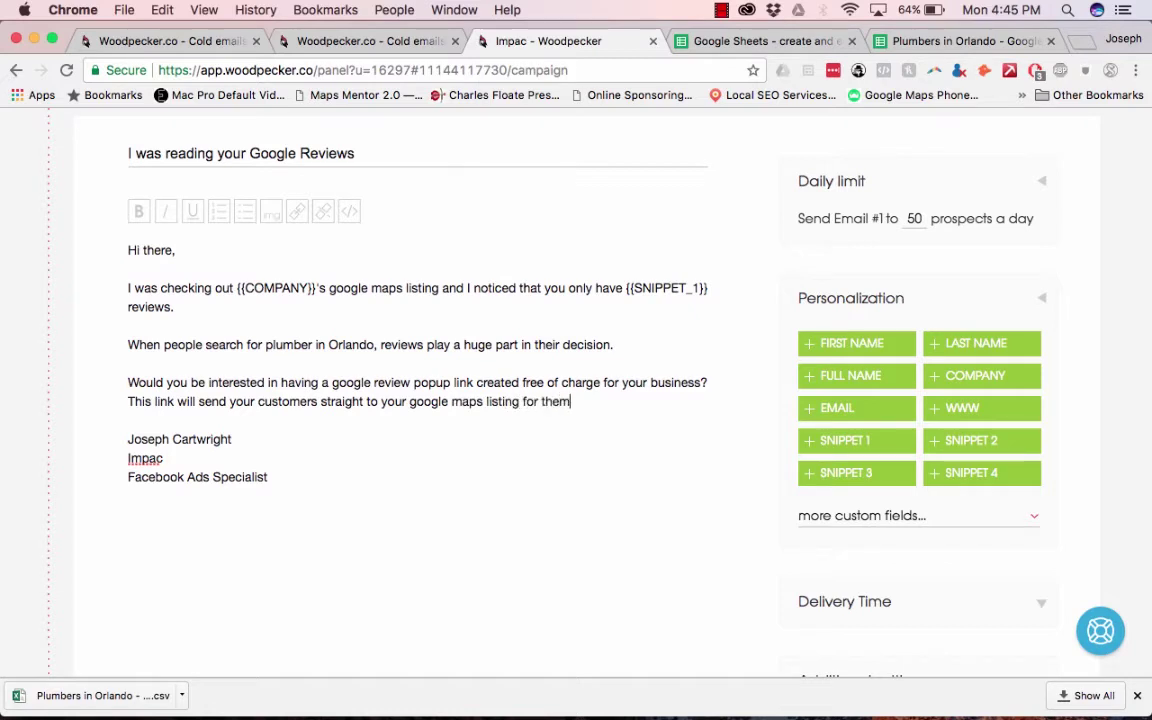
pyautogui.write(' to rwrite a review')
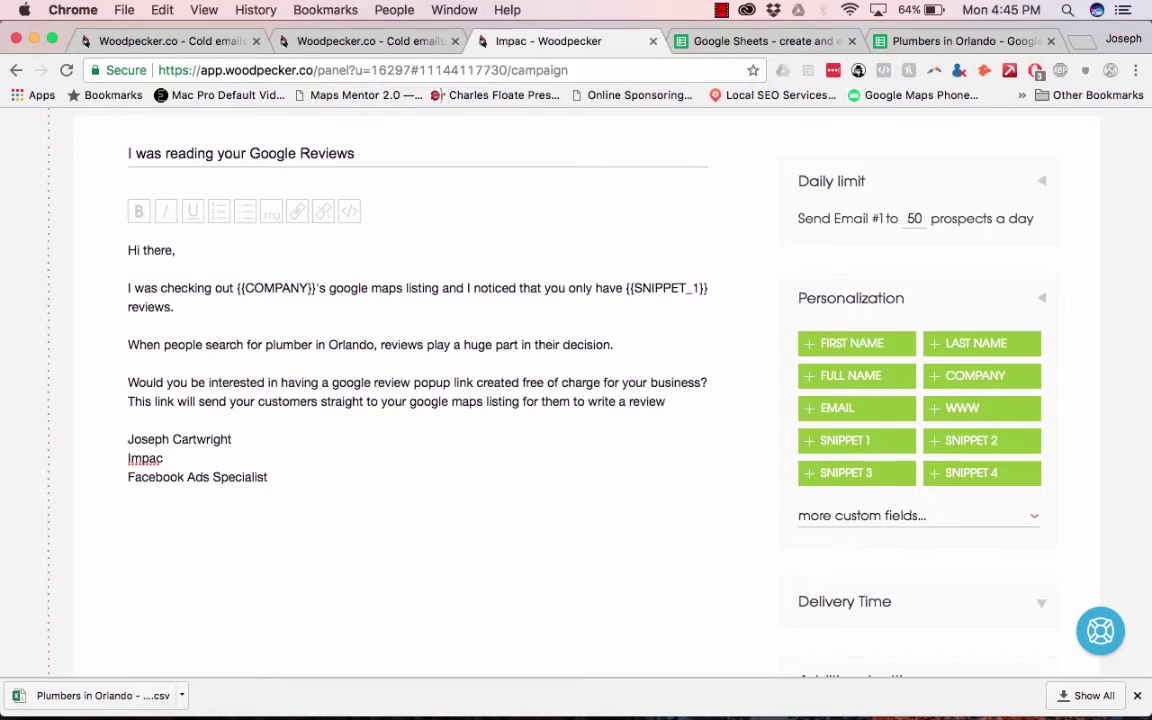
# Add a separate paragraph reading "Here is an example: rebrand.ly/knoxlimorental" above the signature
pyautogui.press('Return')
pyautogui.press('Return')
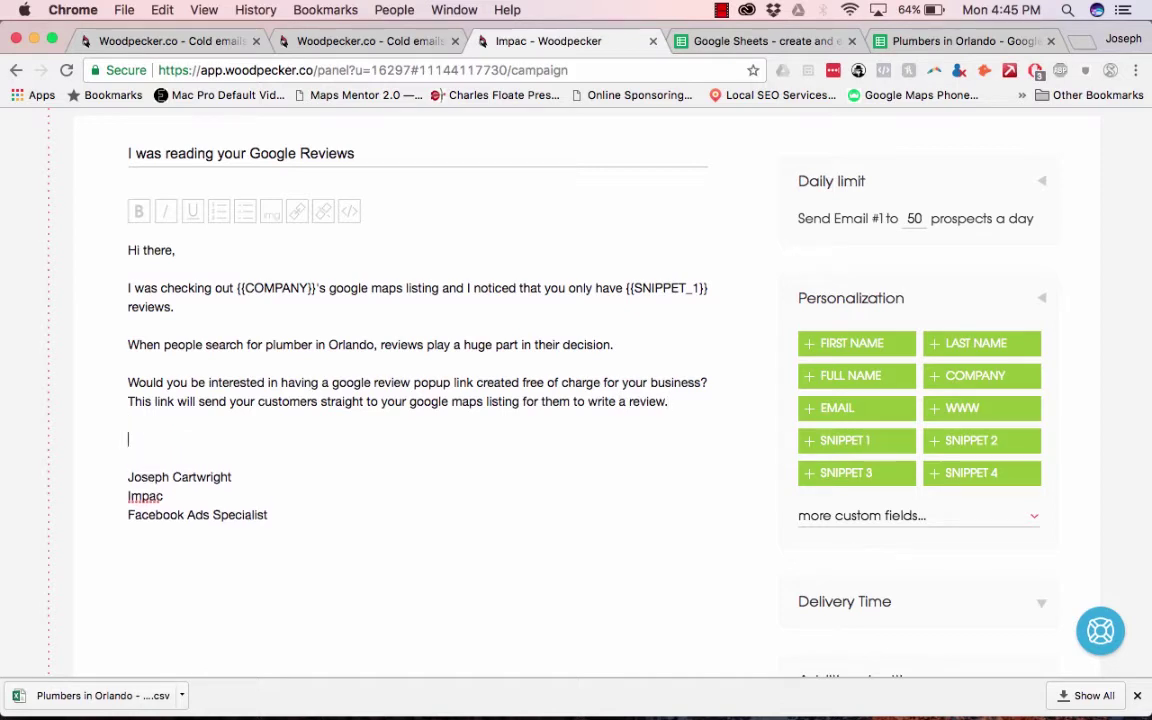
pyautogui.write('Here is an example: ')
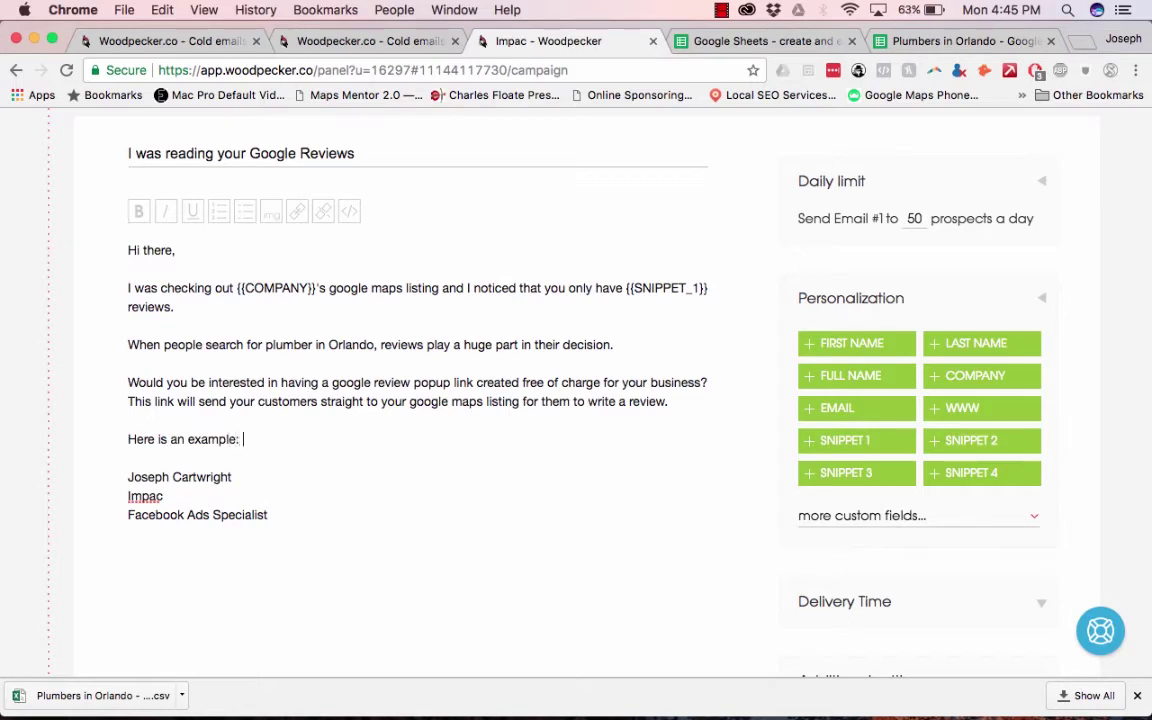
pyautogui.write('rebrand.ly/knoxlimorental')
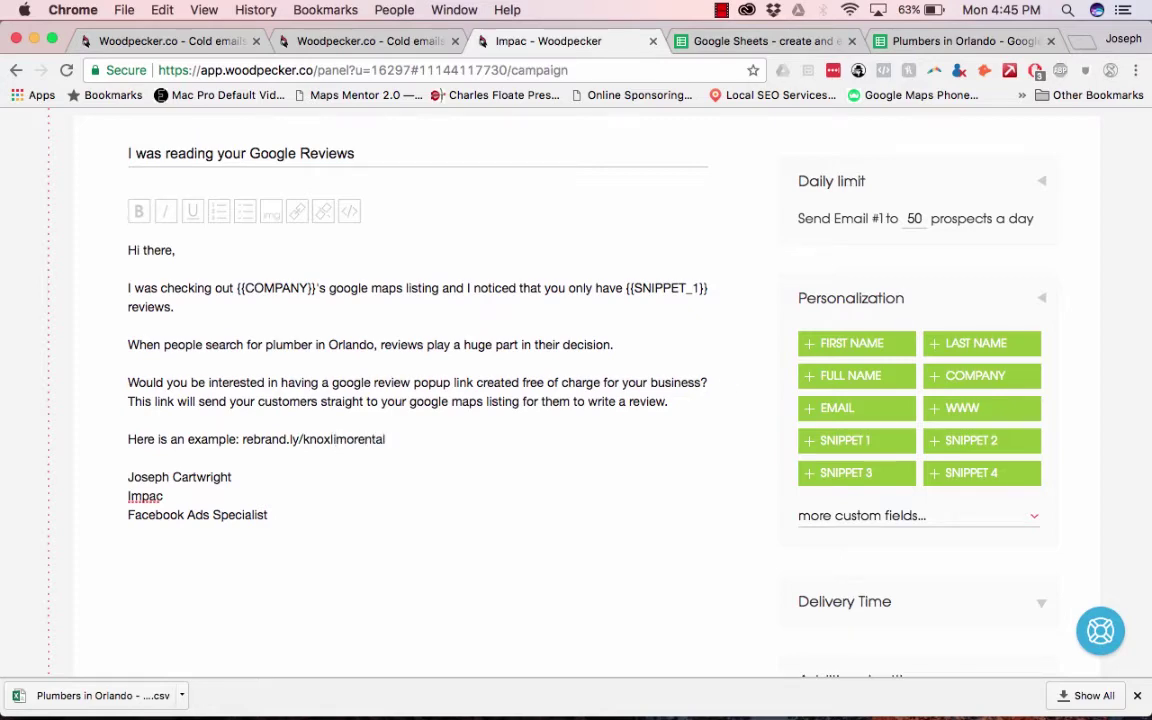
# Add a follow-up email to the campaign and open its body with the greeting "Hi there," followed by a blank line
pyautogui.scroll(-2, 414, 419)
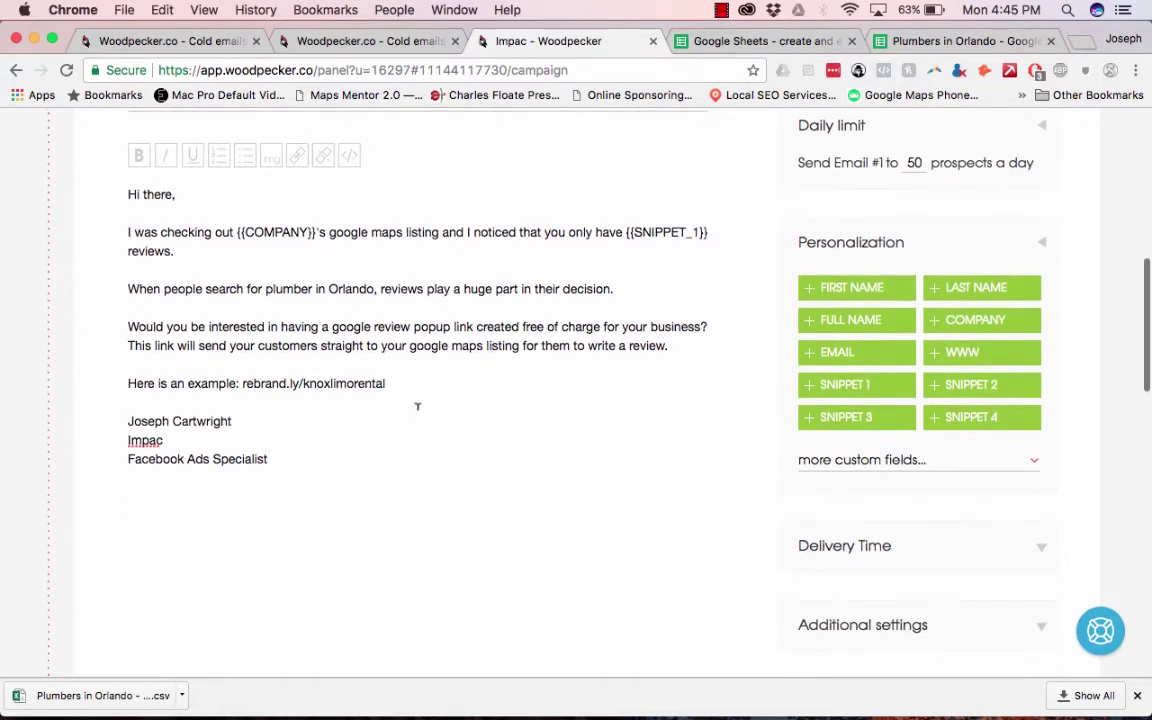
pyautogui.scroll(-1, 440, 378)
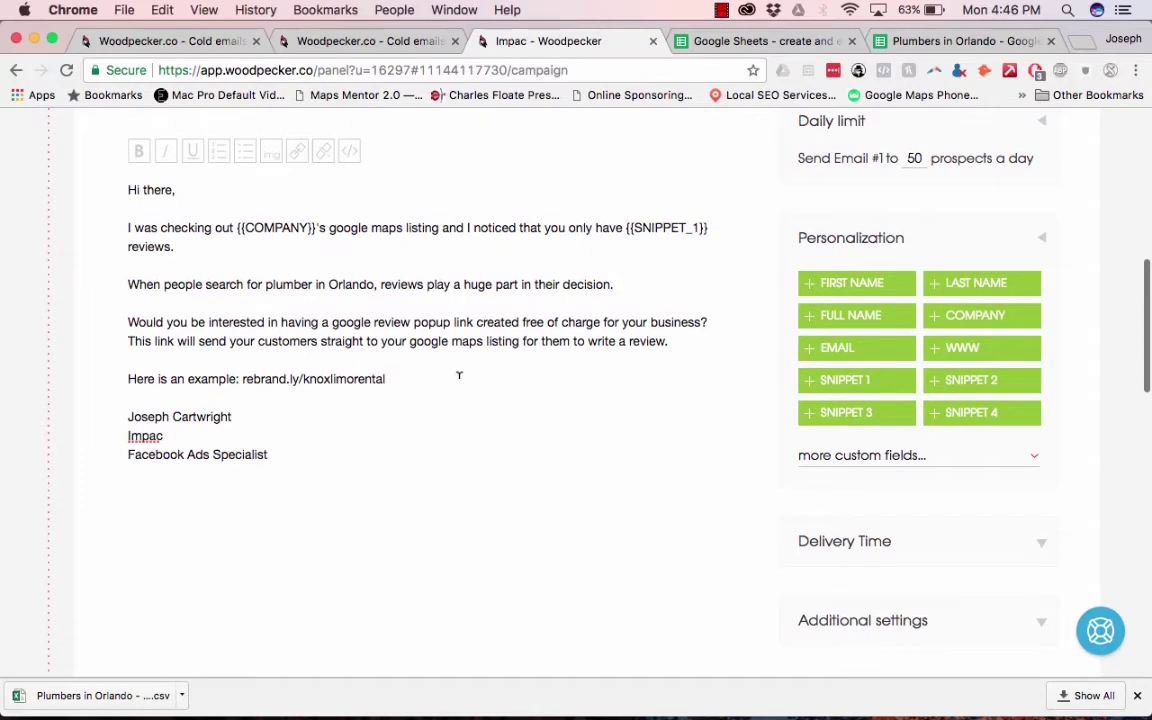
pyautogui.scroll(-5, 489, 418)
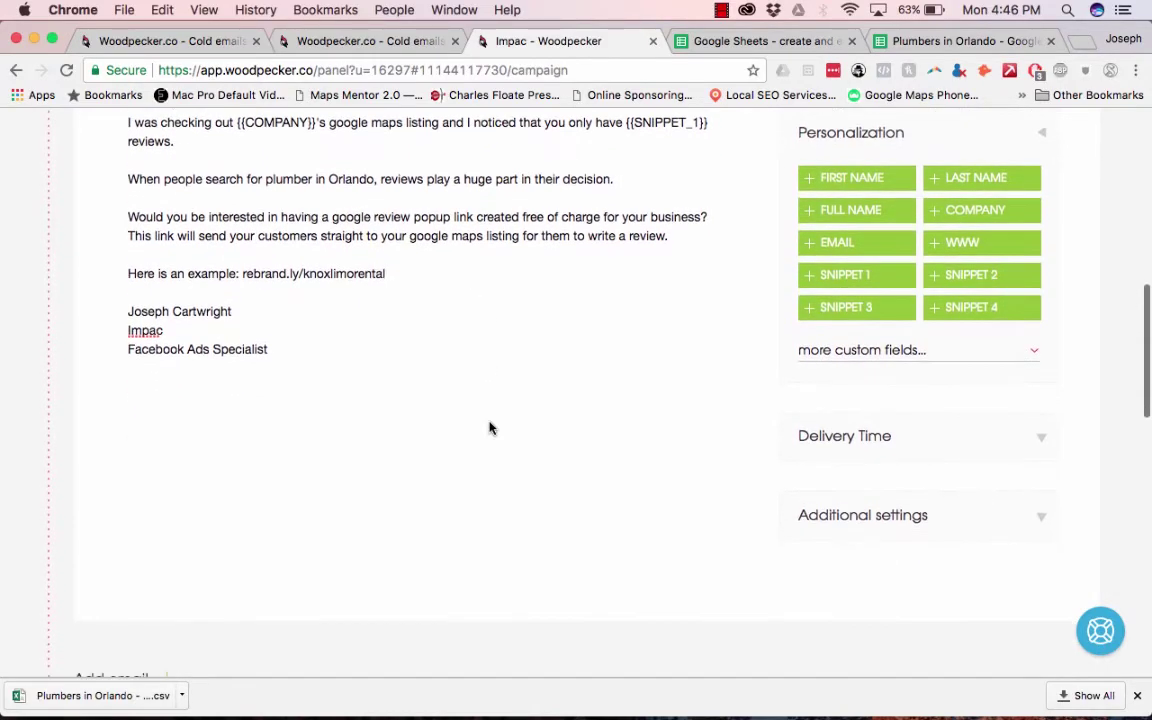
pyautogui.scroll(-6, 489, 428)
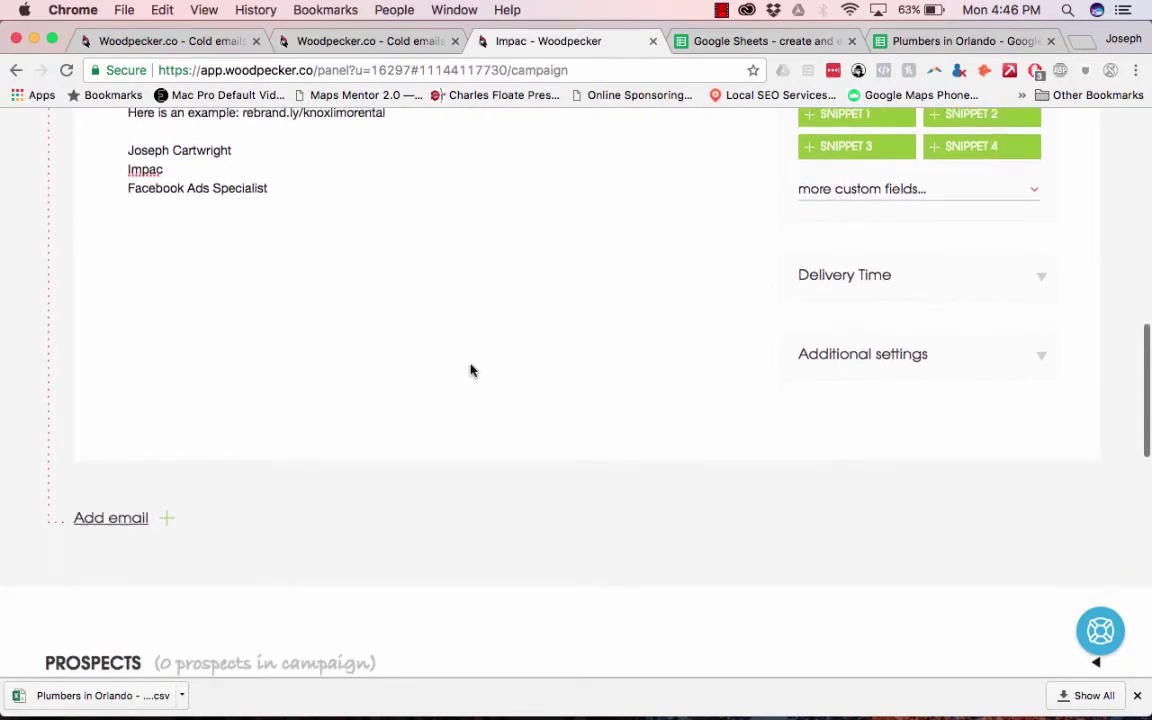
pyautogui.click(110, 524)
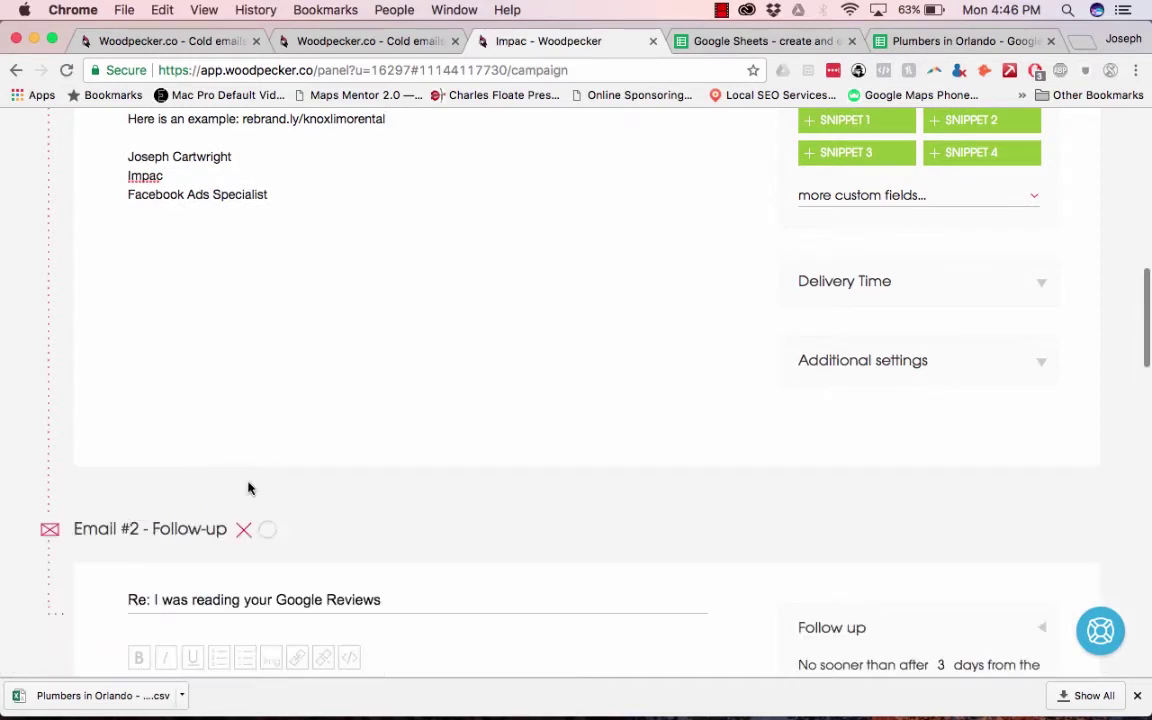
pyautogui.scroll(-5, 249, 486)
pyautogui.scroll(-2, 249, 488)
pyautogui.click(163, 434)
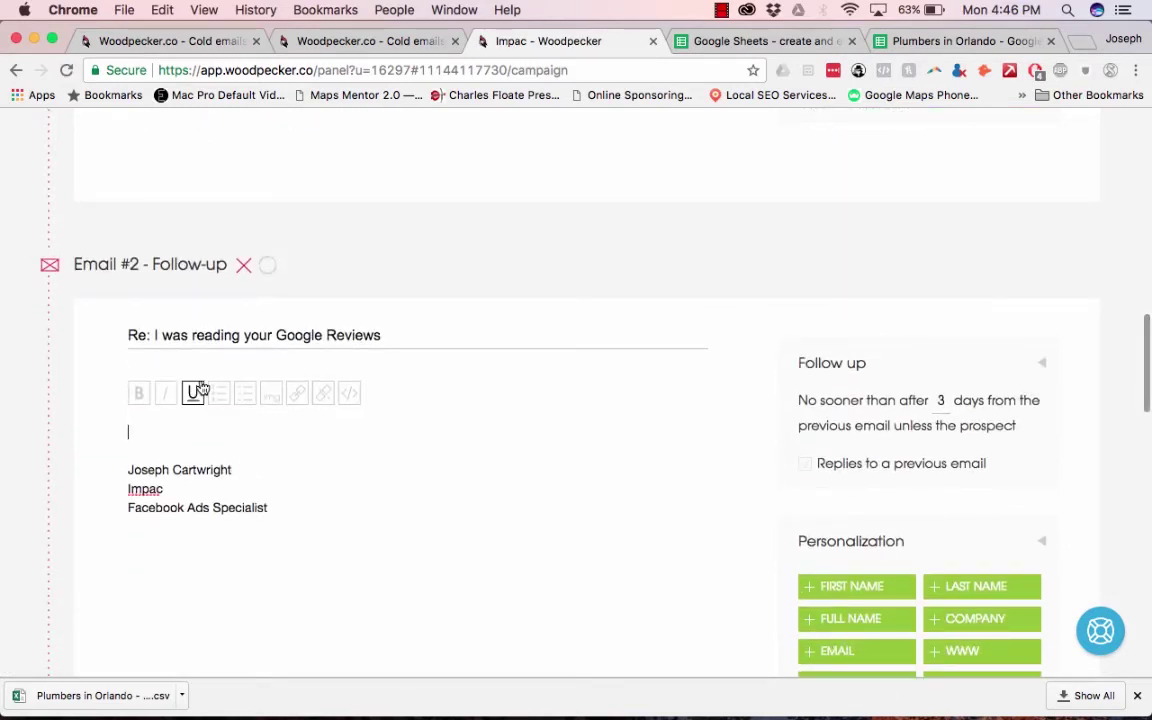
pyautogui.write('Hi there,')
pyautogui.press('Return')
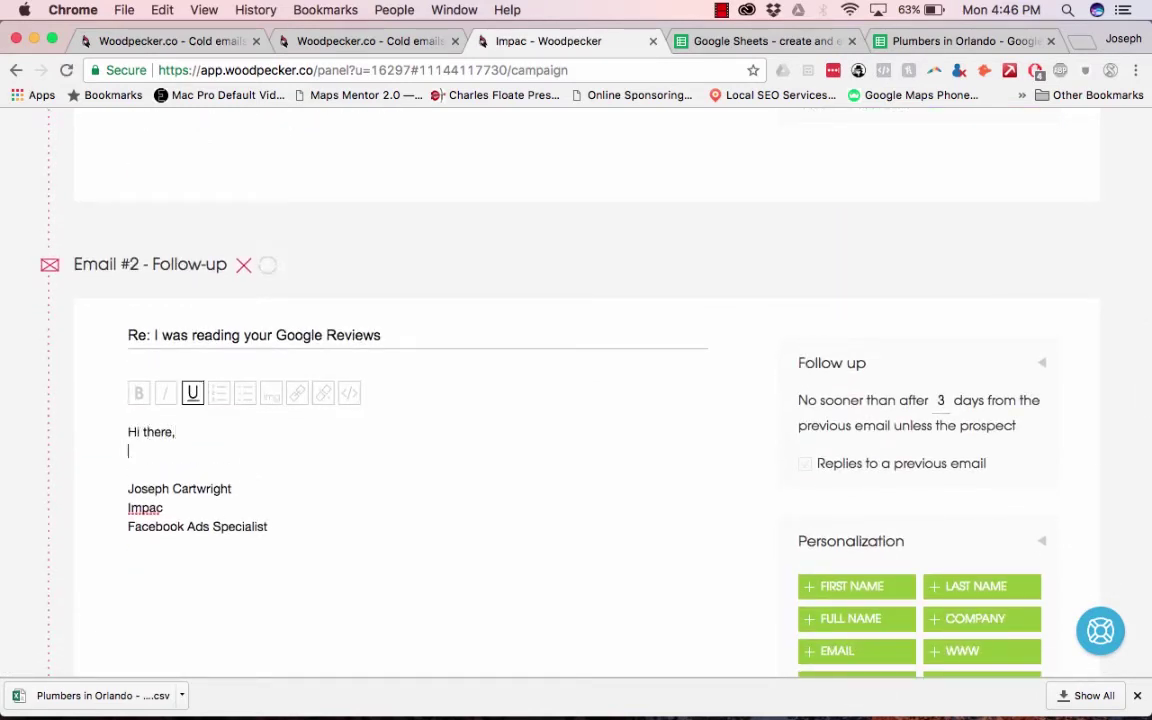
pyautogui.press('Return')
# Below the follow-up greeting, write "I'm just chiming in again. Were you able to see my email about helping"
pyautogui.write('I')
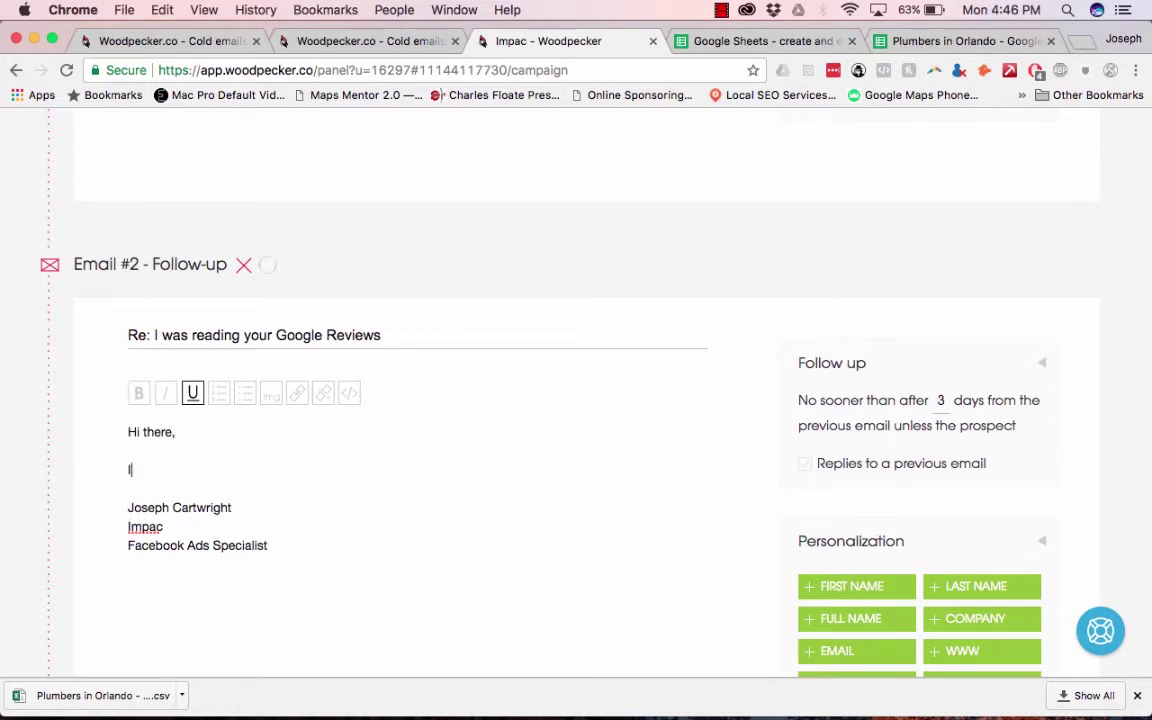
pyautogui.write("'m just chiming in a gain.")
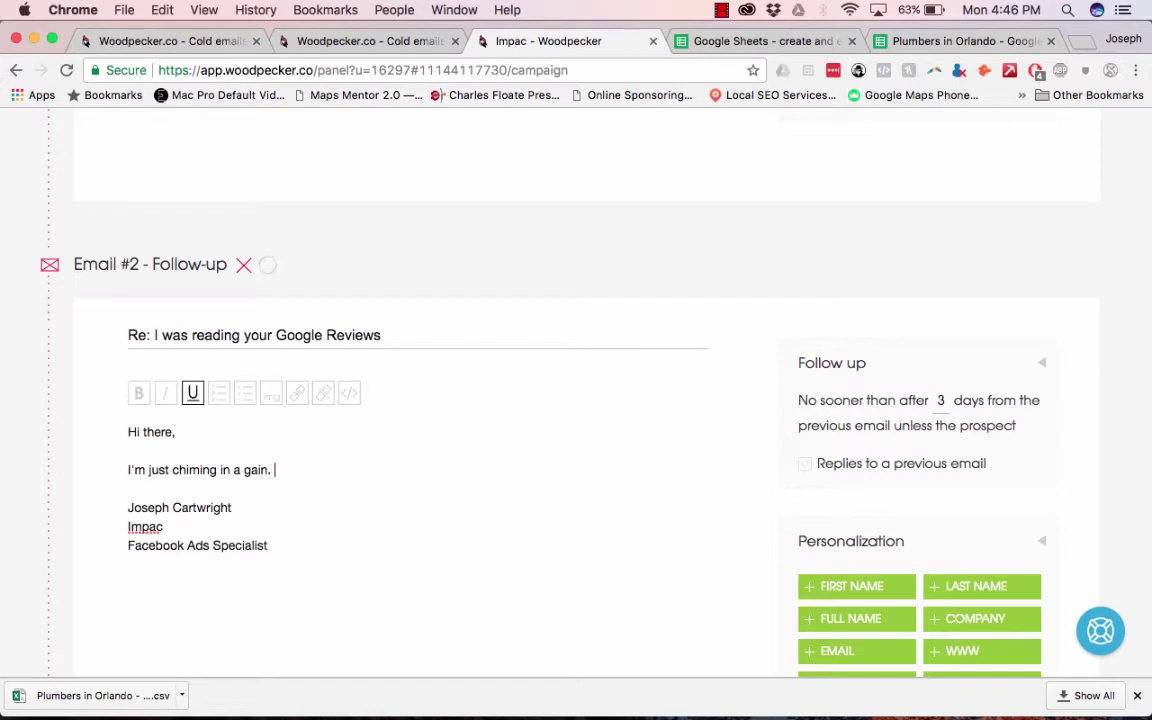
pyautogui.press('BackSpace')
pyautogui.press('BackSpace')
pyautogui.press('BackSpace')
pyautogui.press('BackSpace')
pyautogui.press('BackSpace')
pyautogui.press('BackSpace')
pyautogui.press('BackSpace')
pyautogui.write('gain. Were you ab')
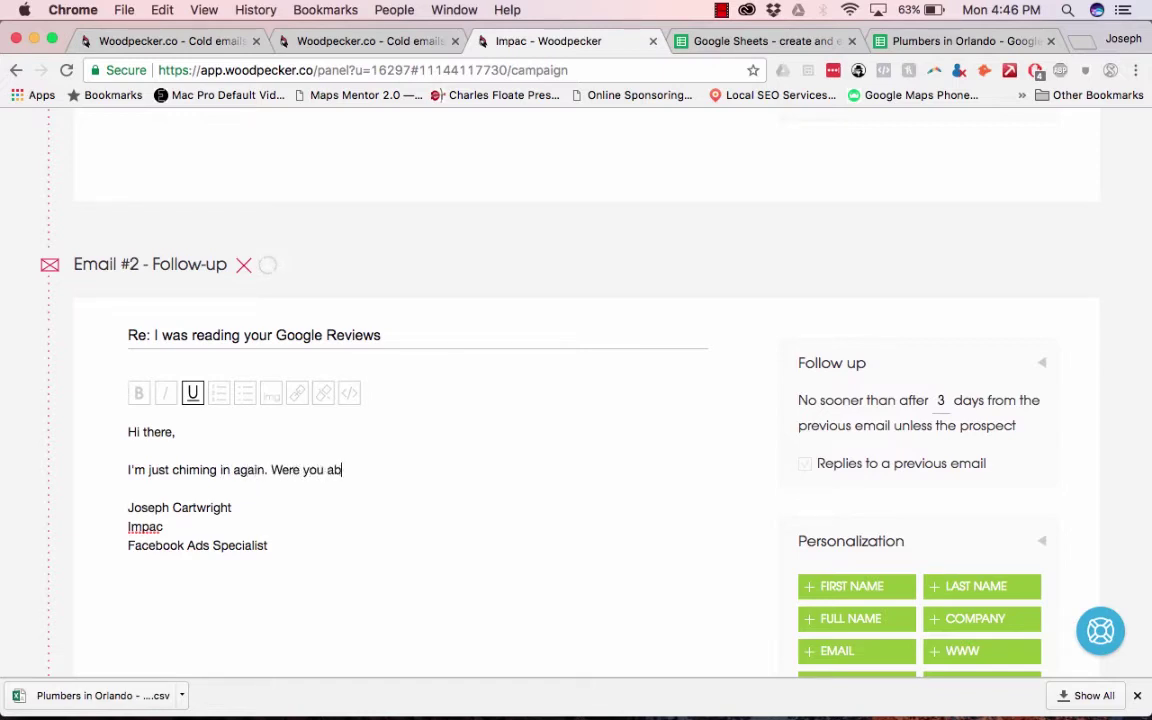
pyautogui.write('le to see my email about helping')
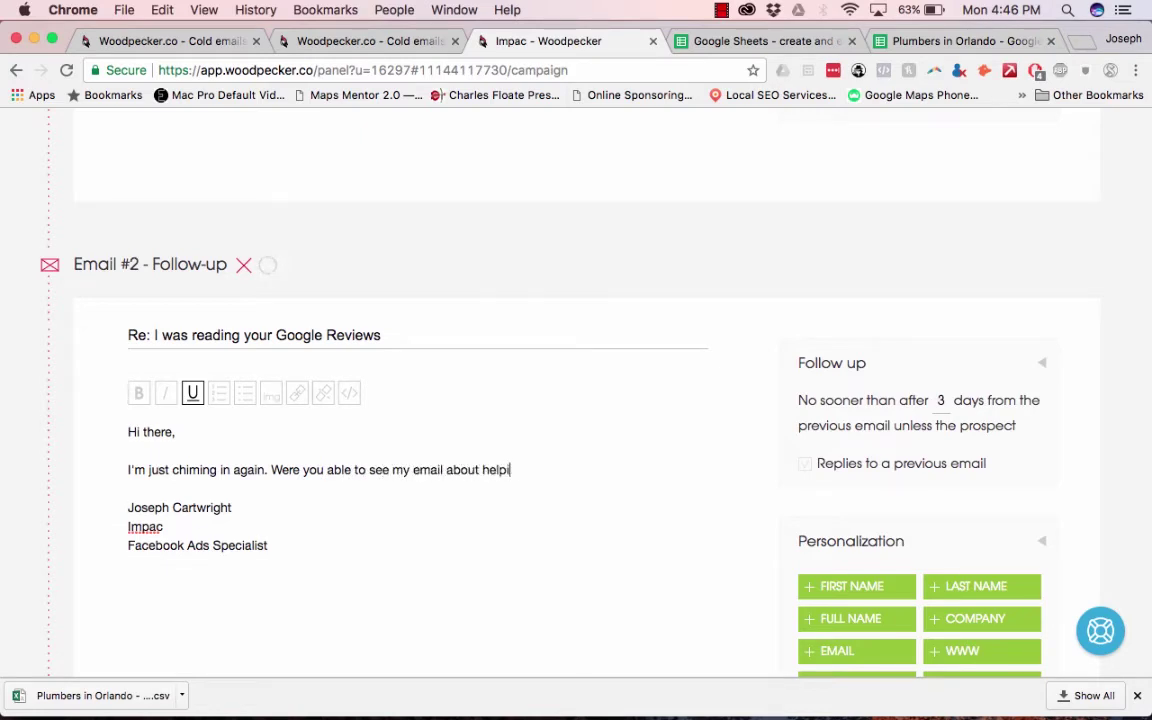
# Continue the sentence with the {{COMPANY}} personalization field and "get more reviews on your google maps listing"
pyautogui.click(960, 620)
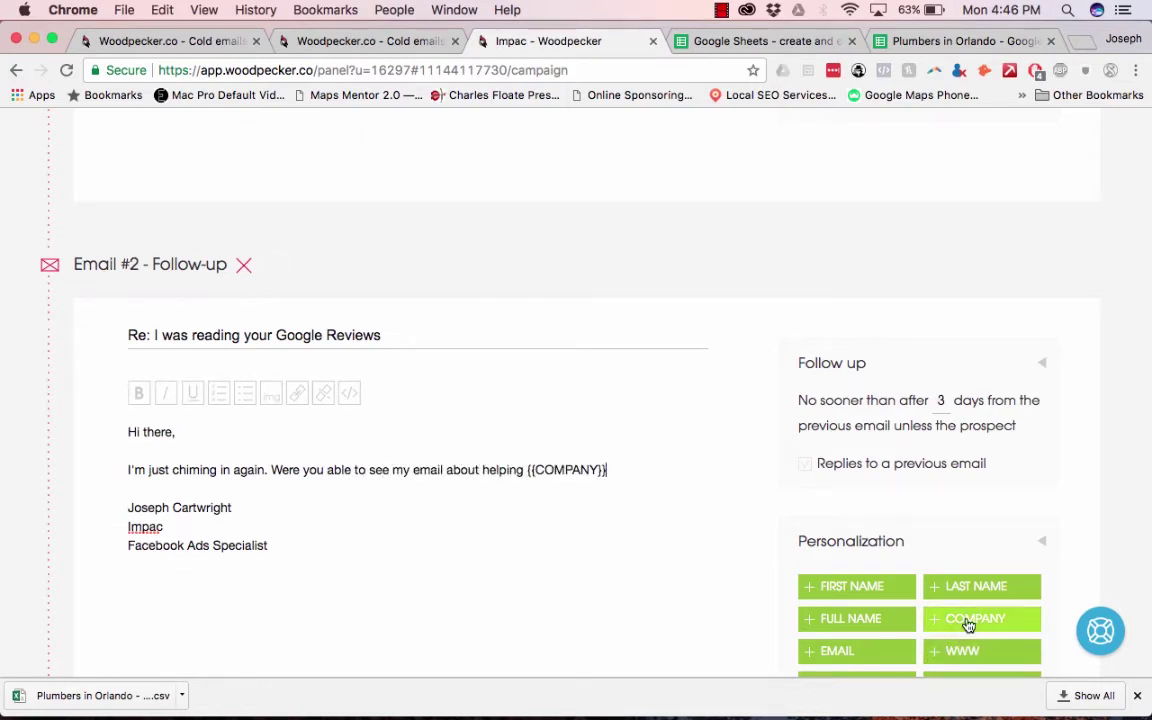
pyautogui.write('get ')
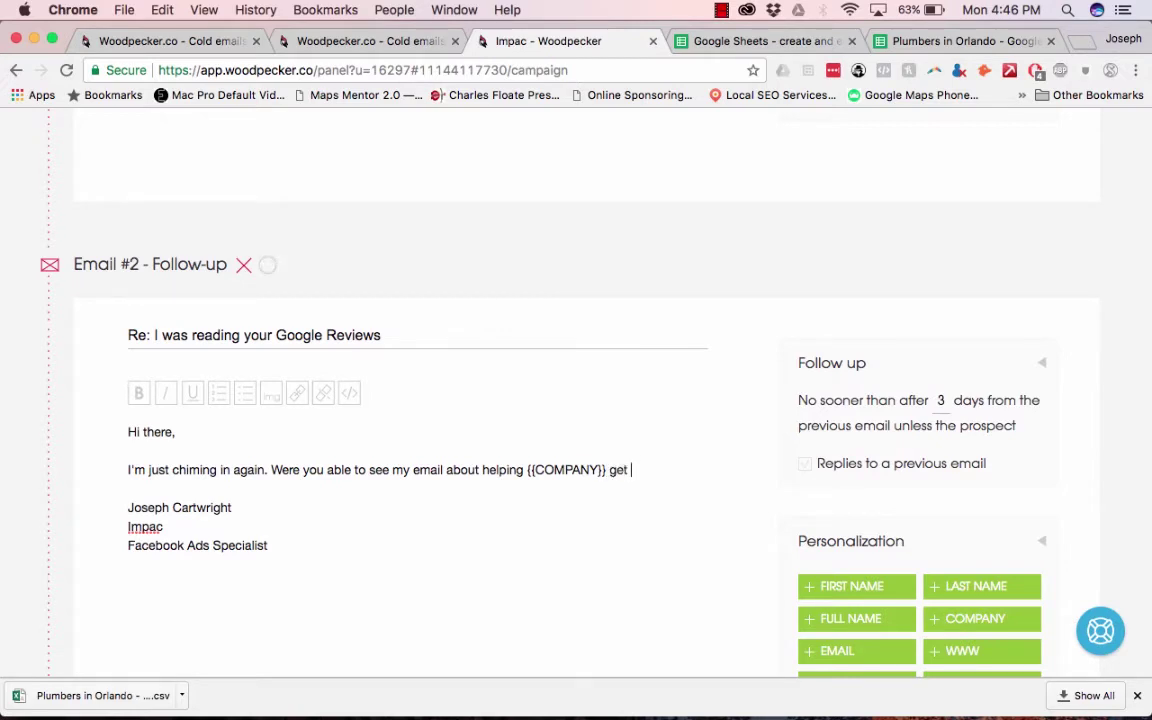
pyautogui.write('more reviews on')
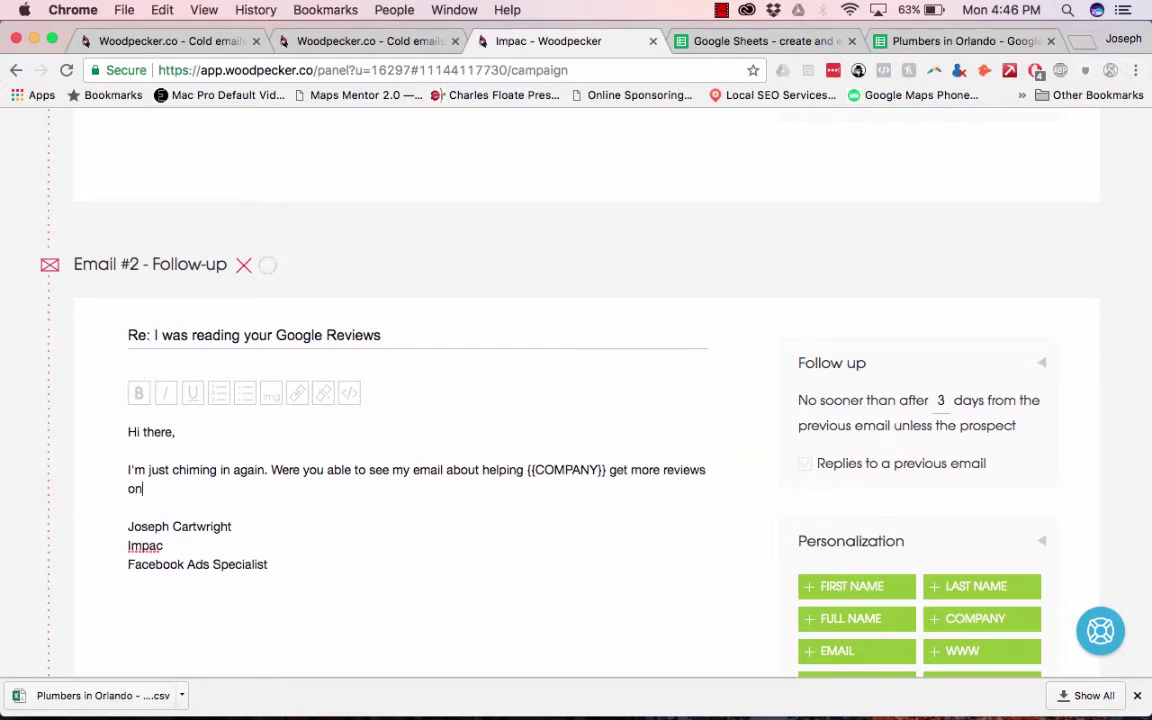
pyautogui.write(' your google maps listing')
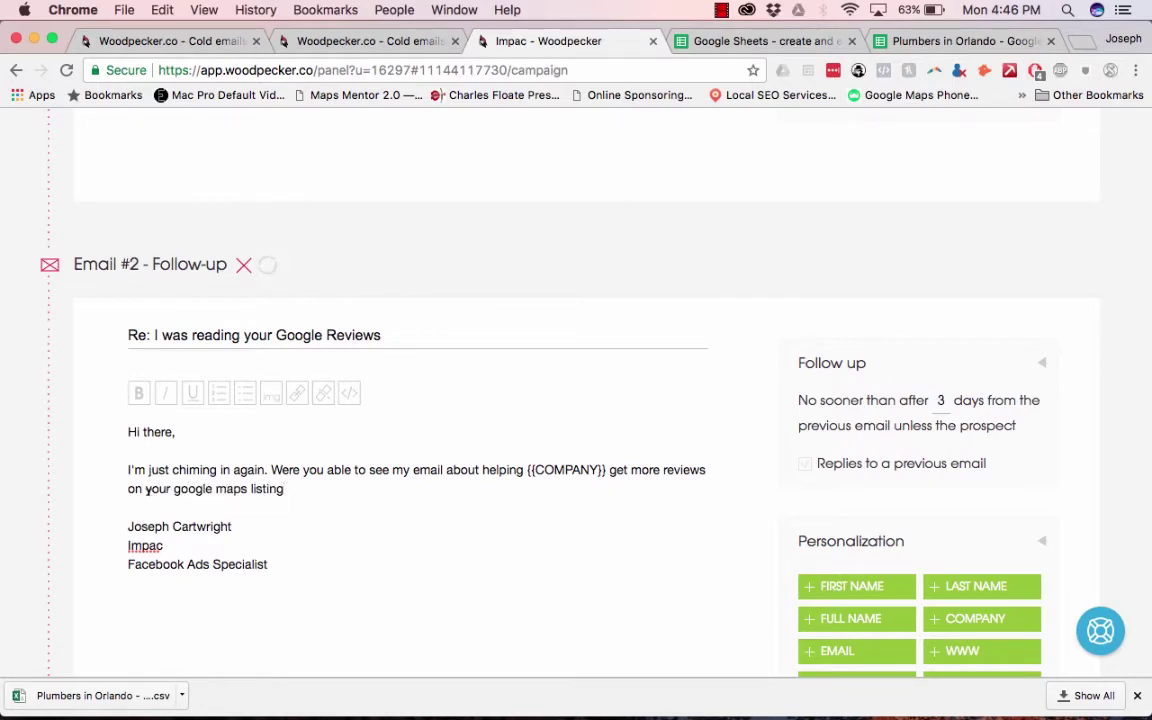
# Replace "your" with "its" before "google maps listing" and end the sentence with a question mark
pyautogui.doubleClick(158, 488)
pyautogui.write('its')
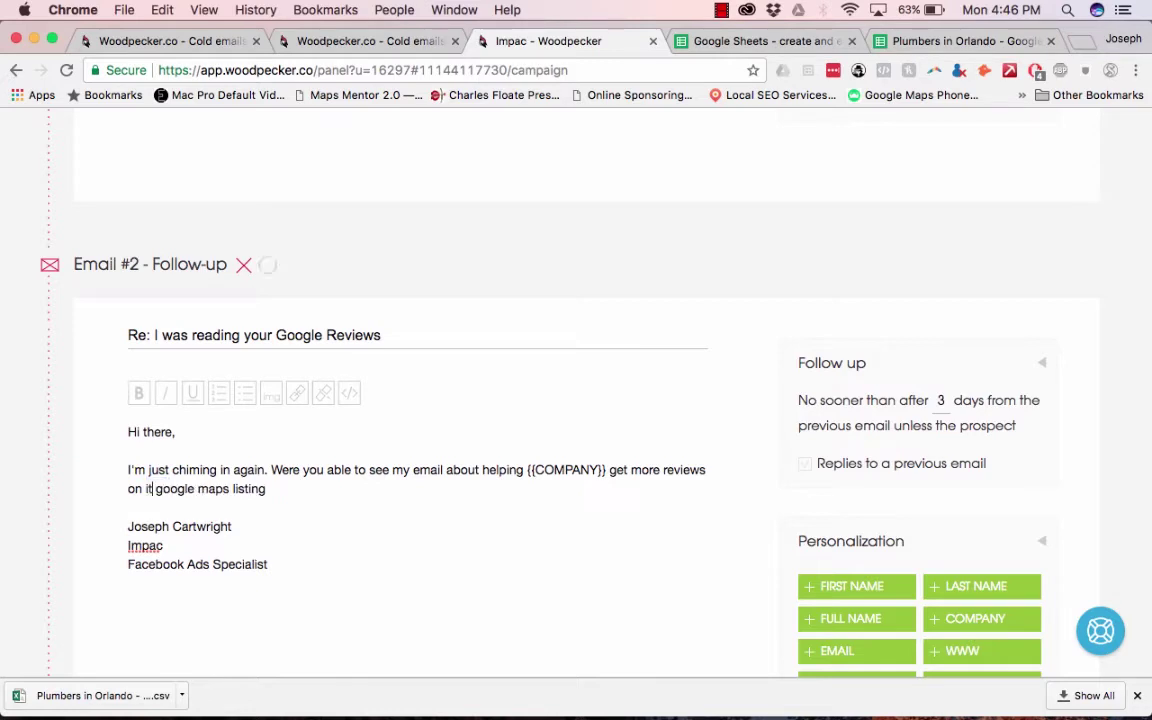
pyautogui.click(290, 490)
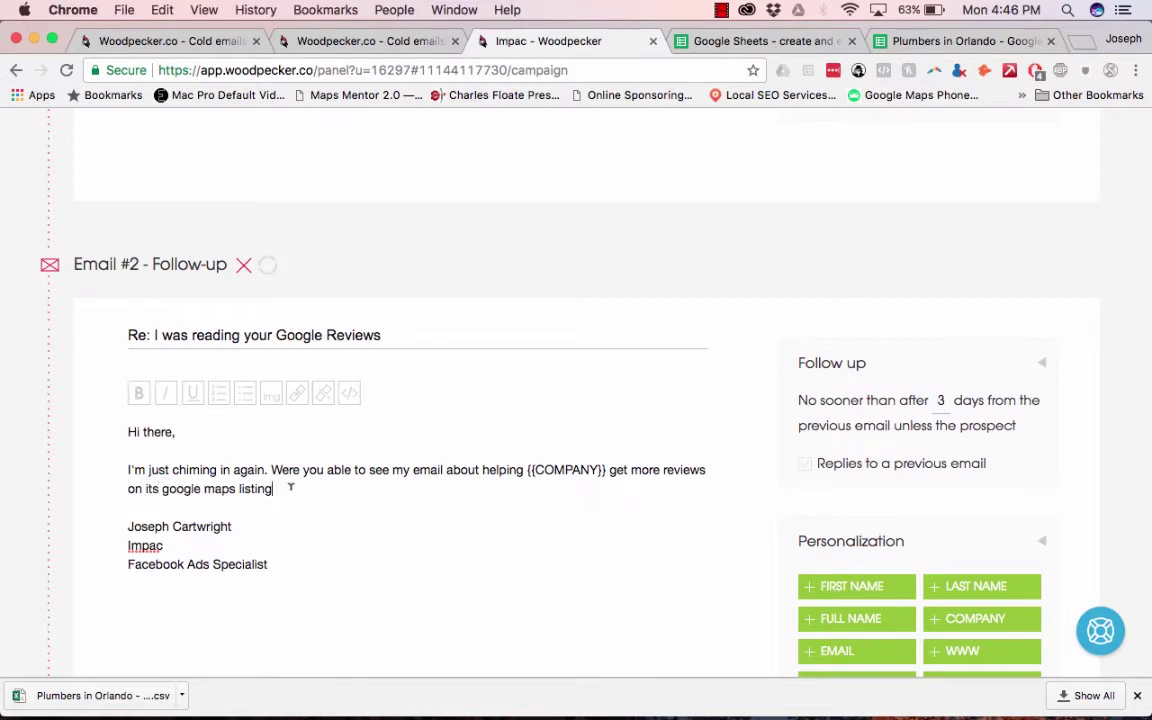
pyautogui.write('.')
pyautogui.scroll(-1, 380, 503)
pyautogui.press('BackSpace')
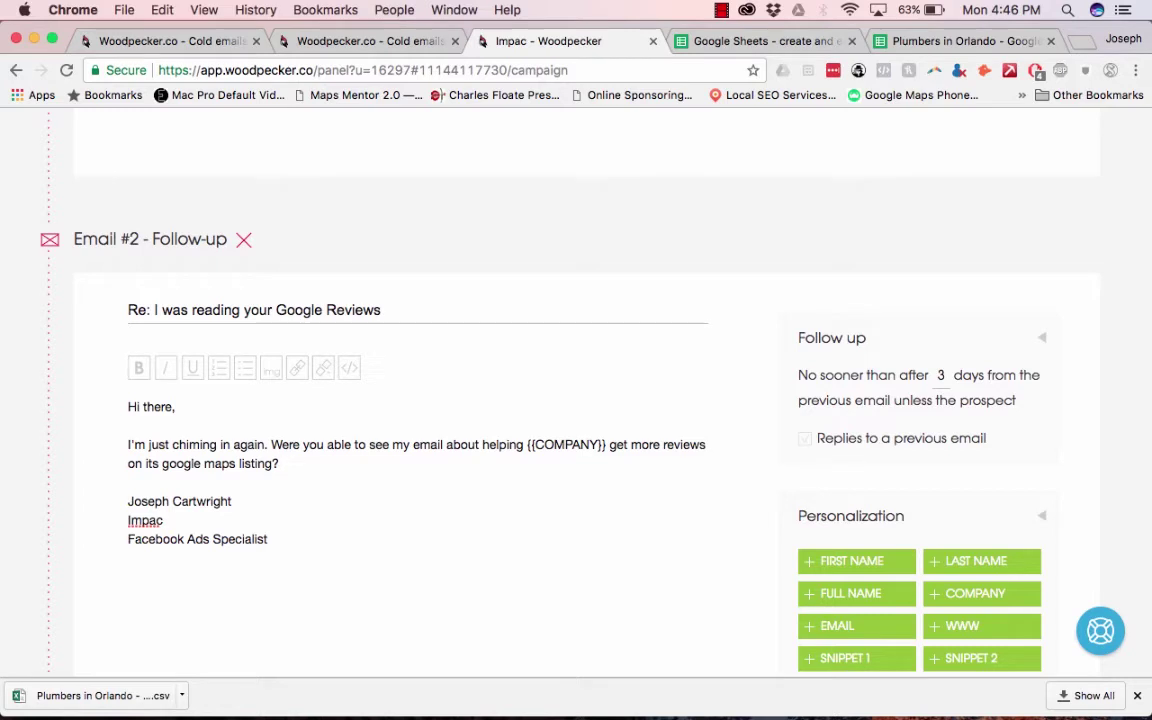
# Add a new paragraph reading "Here is an example:" to the follow-up email, with a line break after it
pyautogui.press('Return')
pyautogui.press('Return')
pyautogui.write('Here ')
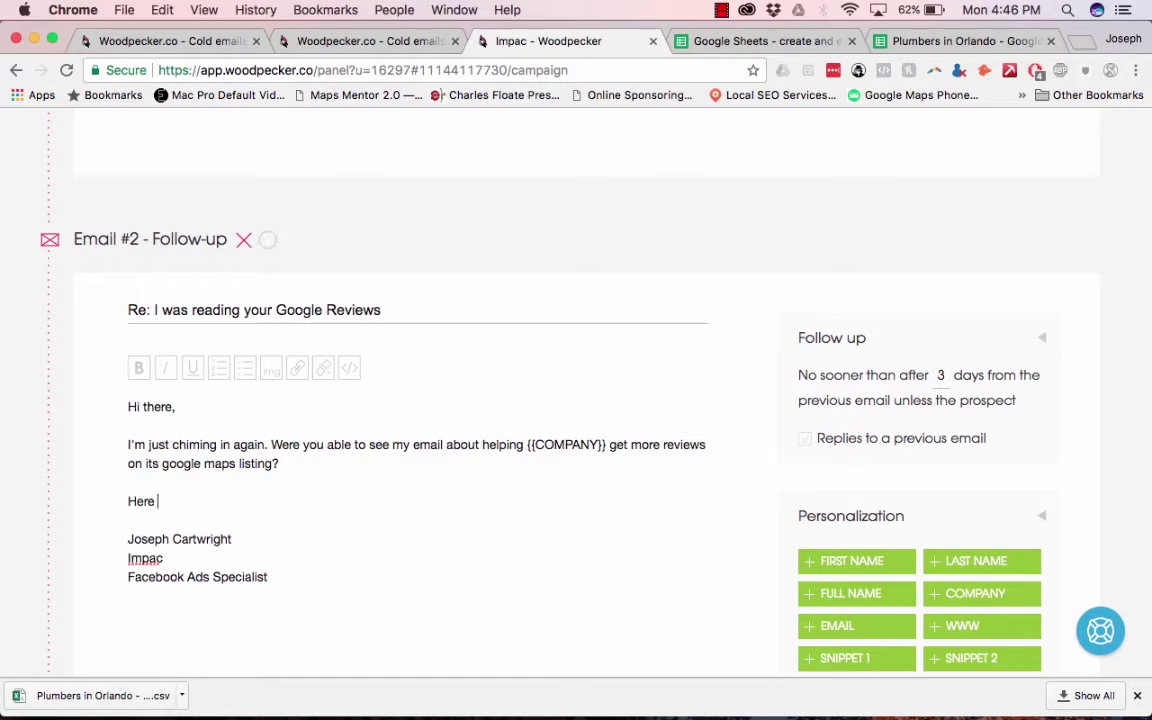
pyautogui.write('is an example:')
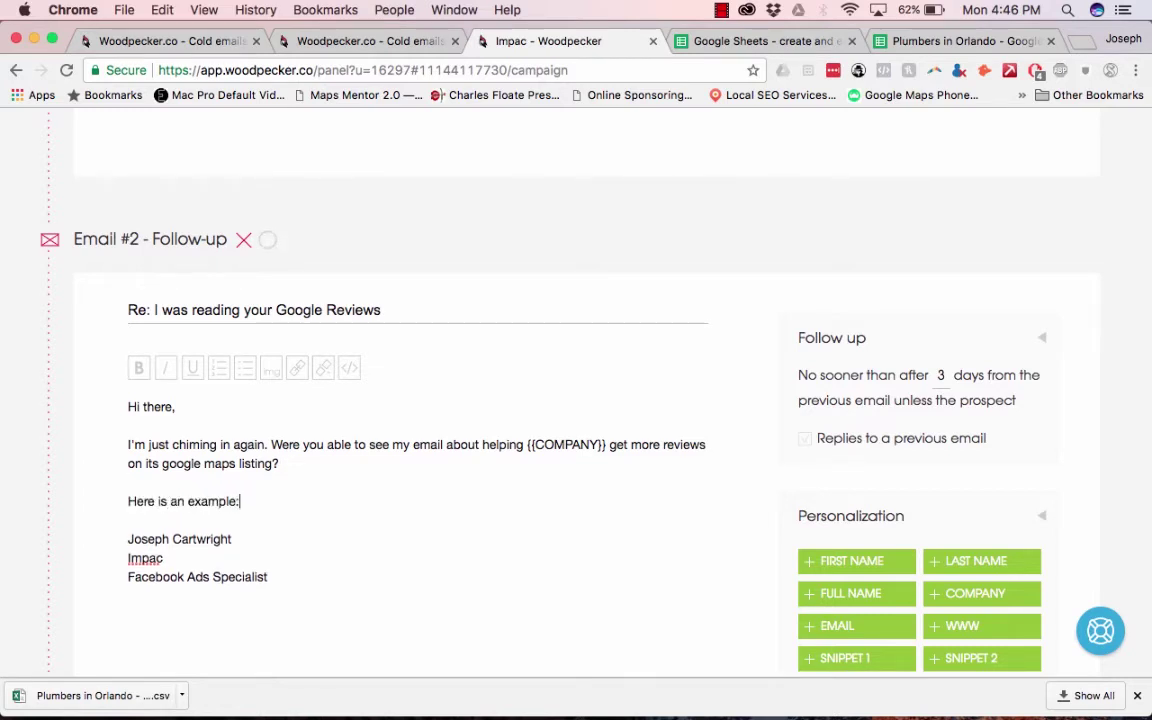
pyautogui.press('Return')
# Copy the link rebrand.ly/knoxlimorental from the first email and paste it after "Here is an example:" in the follow-up
pyautogui.scroll(5, 488, 301)
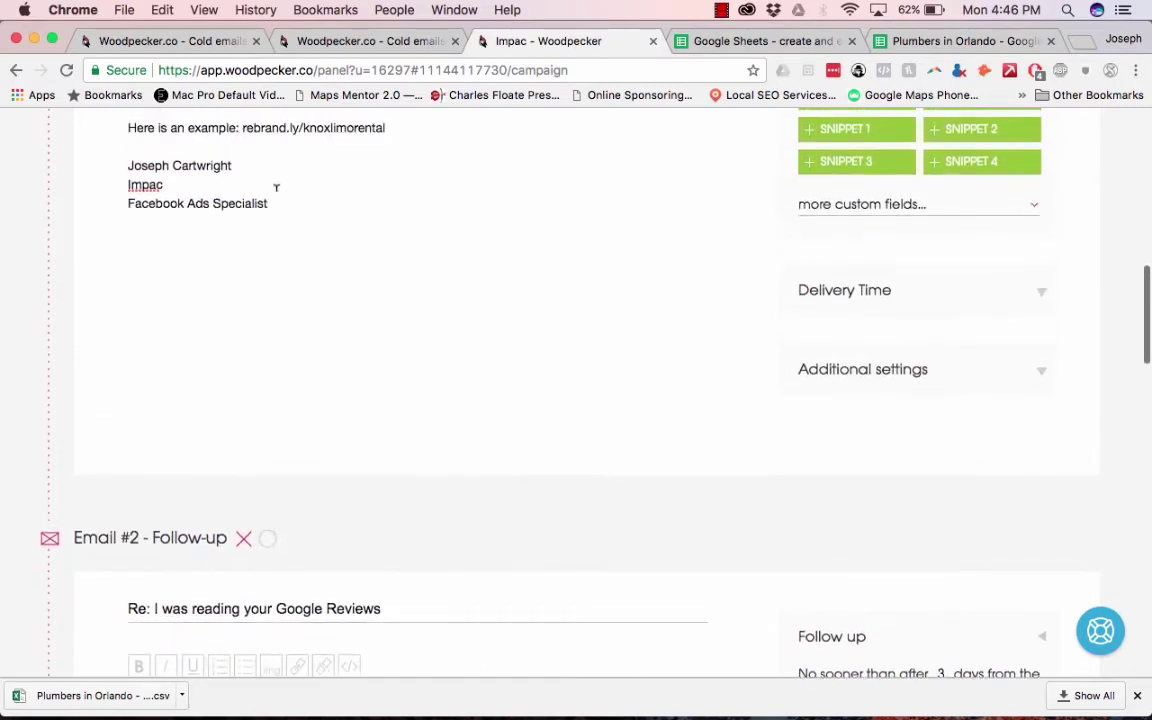
pyautogui.moveTo(408, 128); pyautogui.dragTo(388, 361)
pyautogui.keyDown('shift'); pyautogui.click(240, 361); pyautogui.keyUp('shift')
pyautogui.press('super+c')
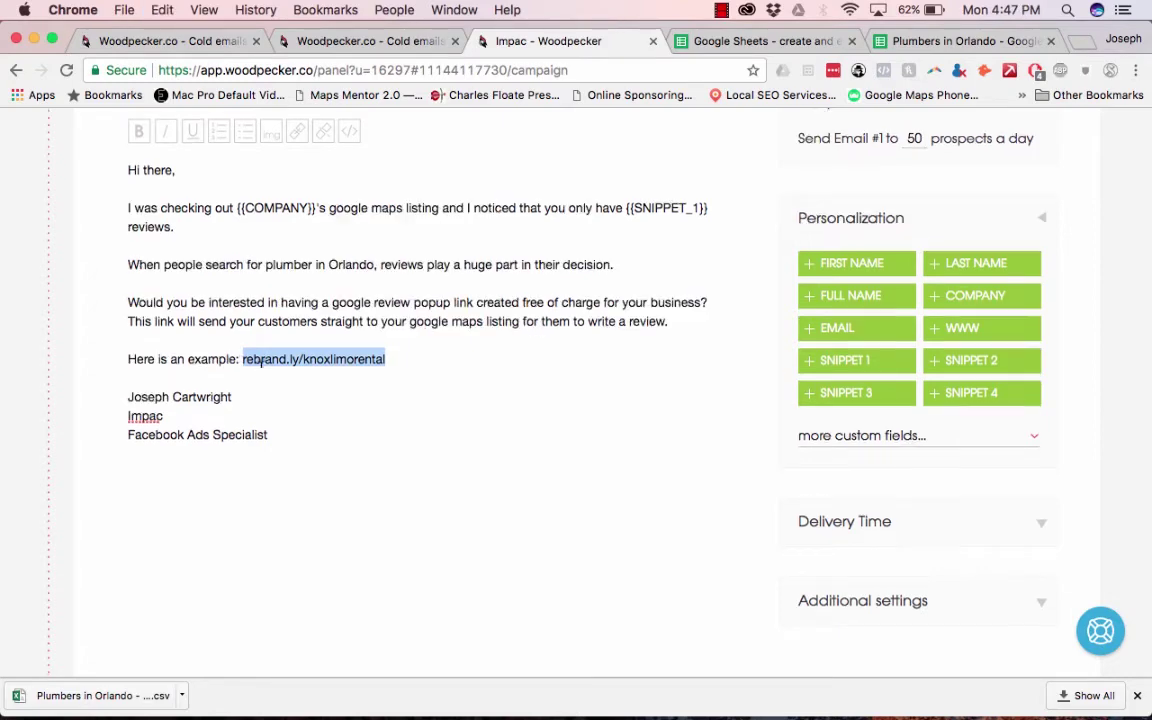
pyautogui.scroll(-5, 263, 322)
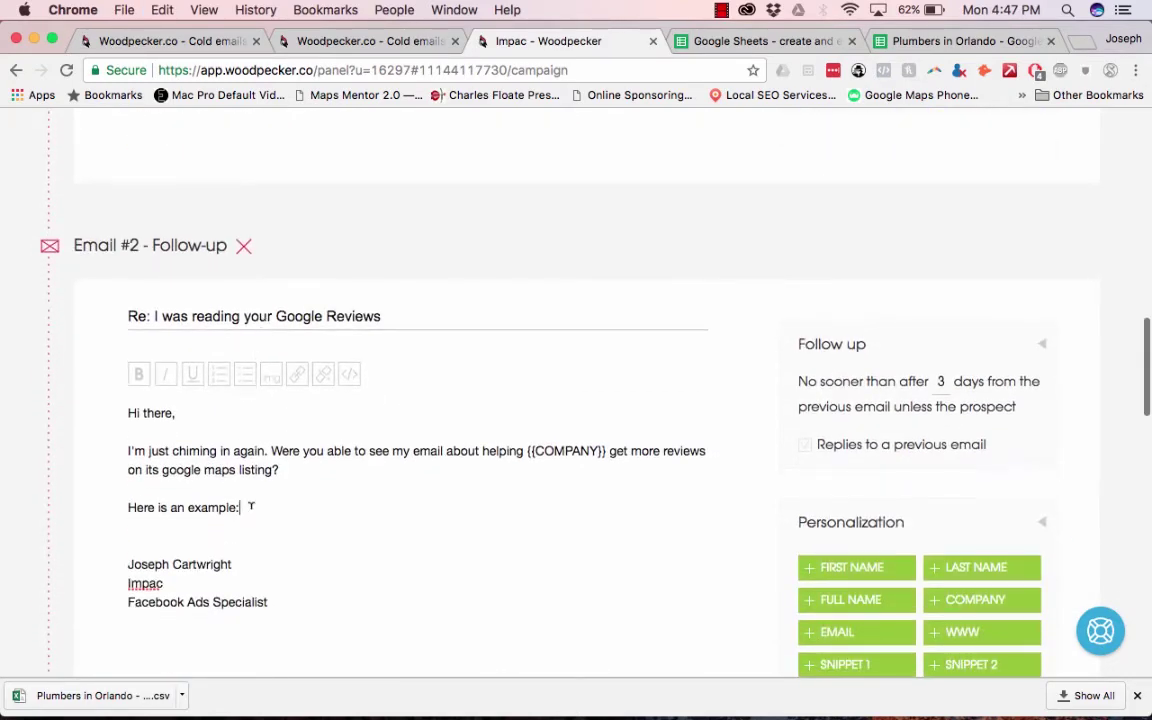
pyautogui.press('super+v')
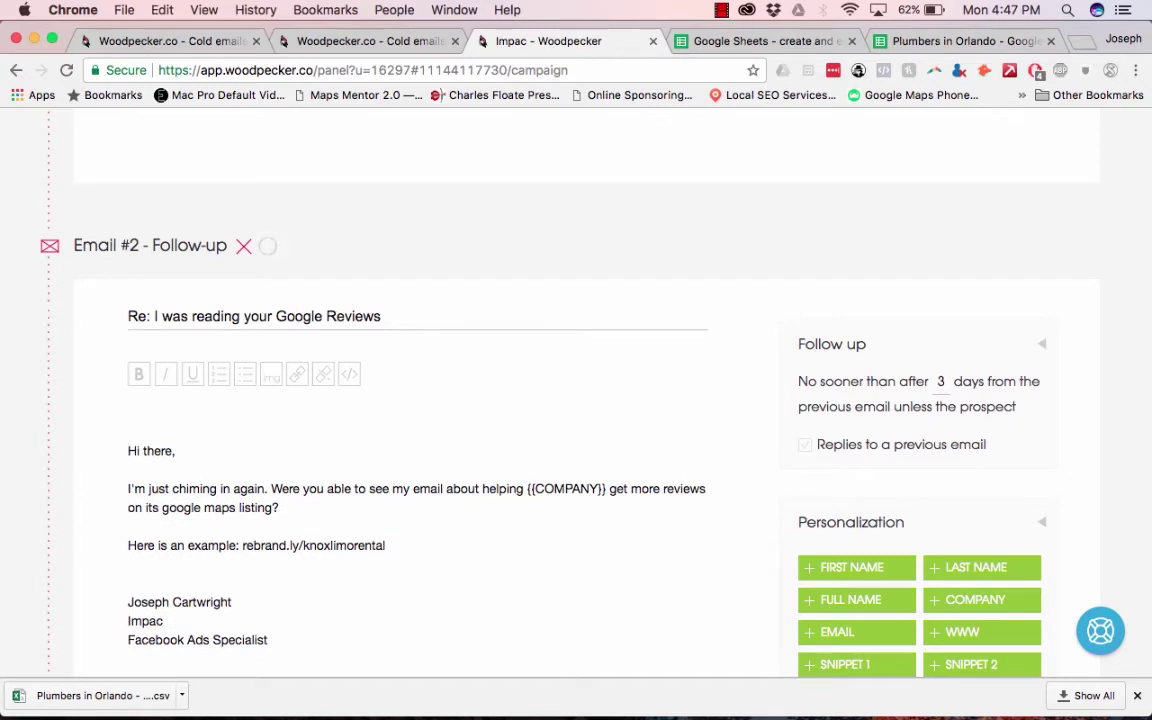
# Delete the two blank lines above the greeting in the follow-up email
pyautogui.click(115, 406)
pyautogui.press('BackSpace')
pyautogui.press('BackSpace')
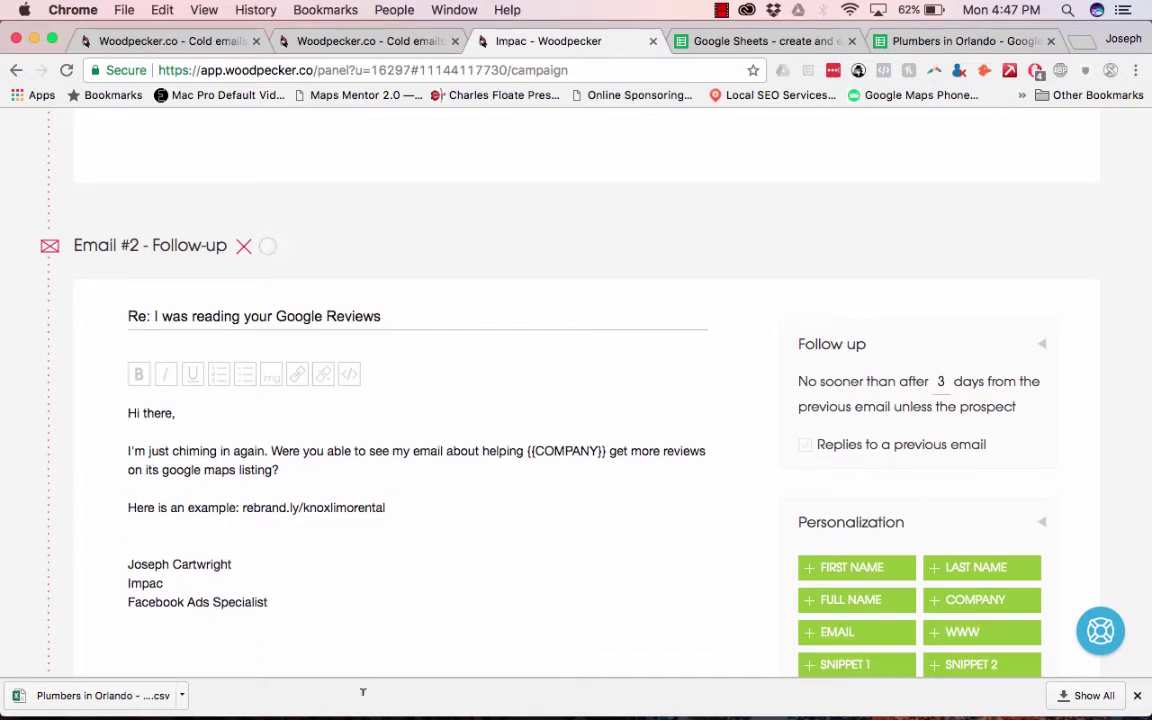
# Add a paragraph reading "When you click on it, you will notice that is automatically puts 5 stars." above the follow-up email's signature
pyautogui.press('Return')
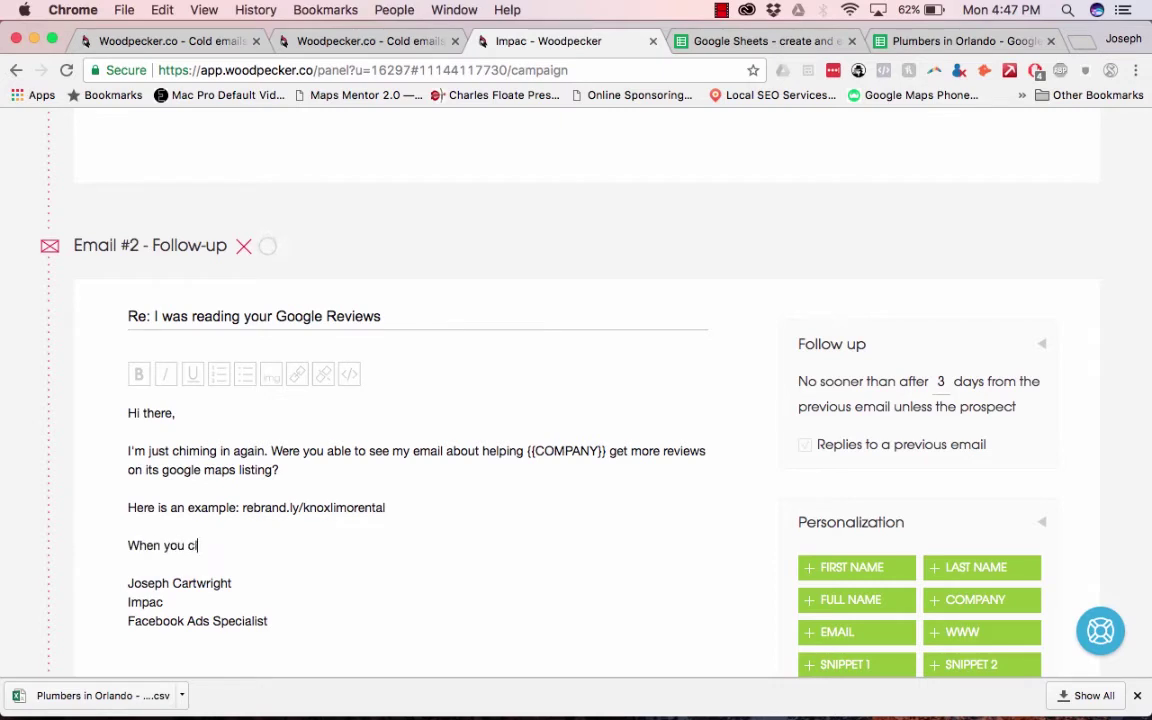
pyautogui.write('When you click on, you will notice that is auto')
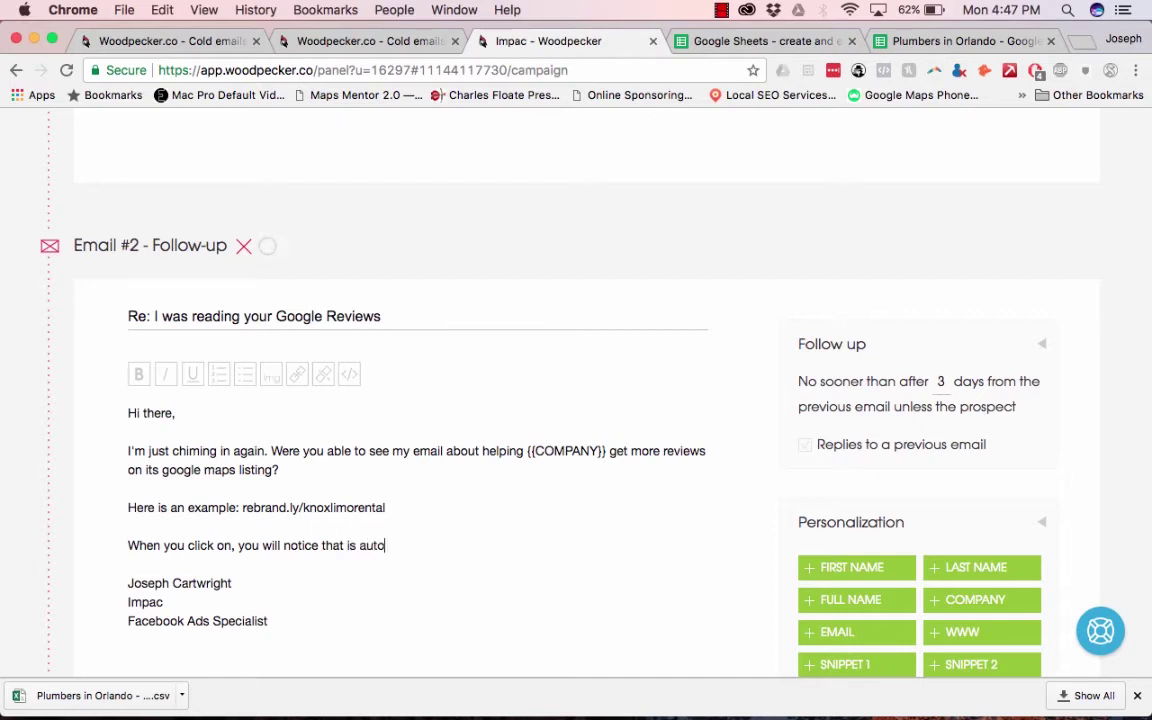
pyautogui.write('matically puts 5 stars.')
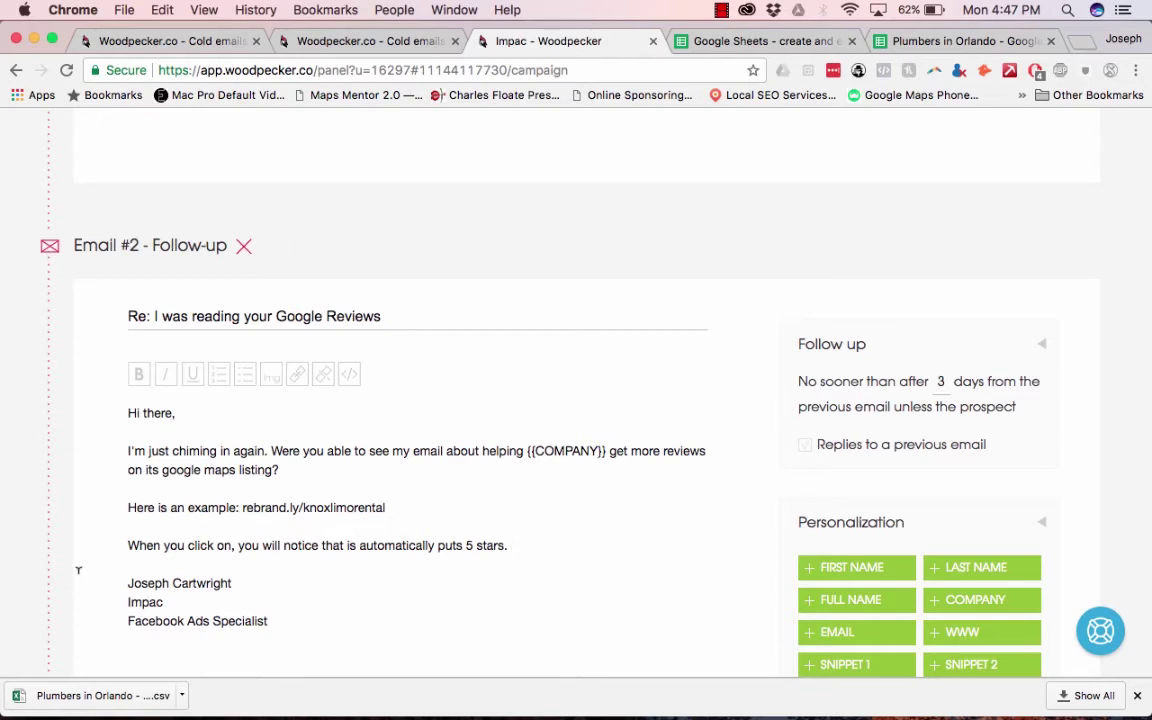
pyautogui.write('it')
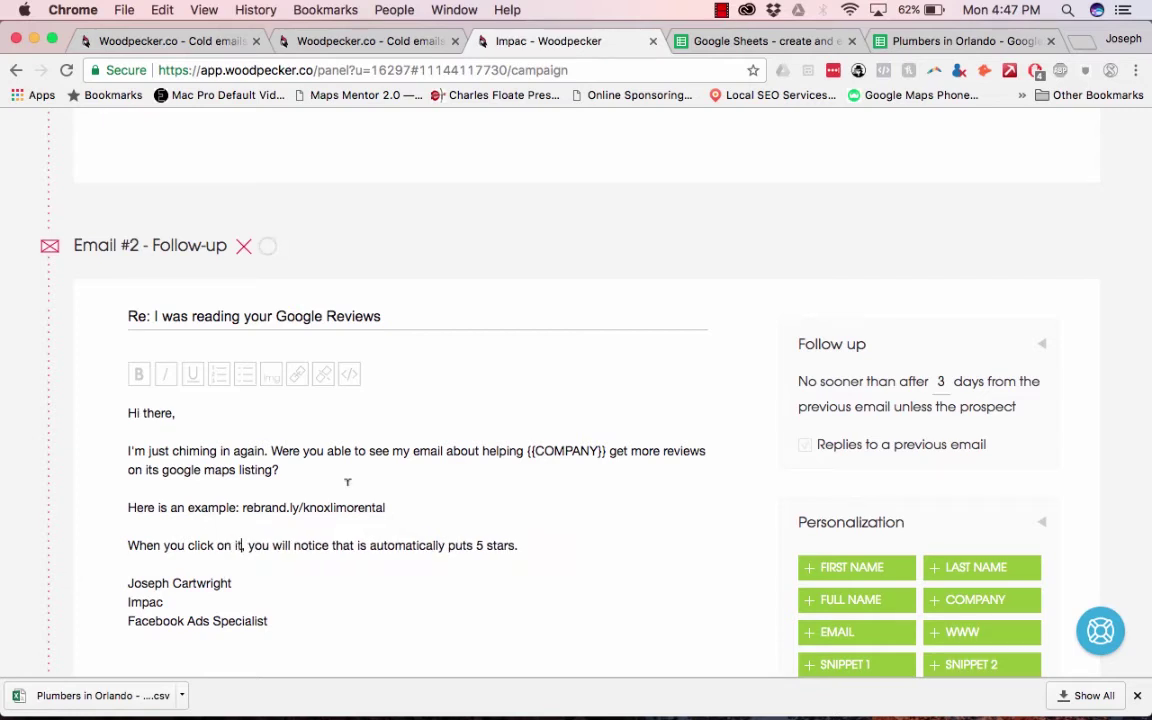
pyautogui.scroll(-5, 481, 440)
pyautogui.scroll(-5, 481, 463)
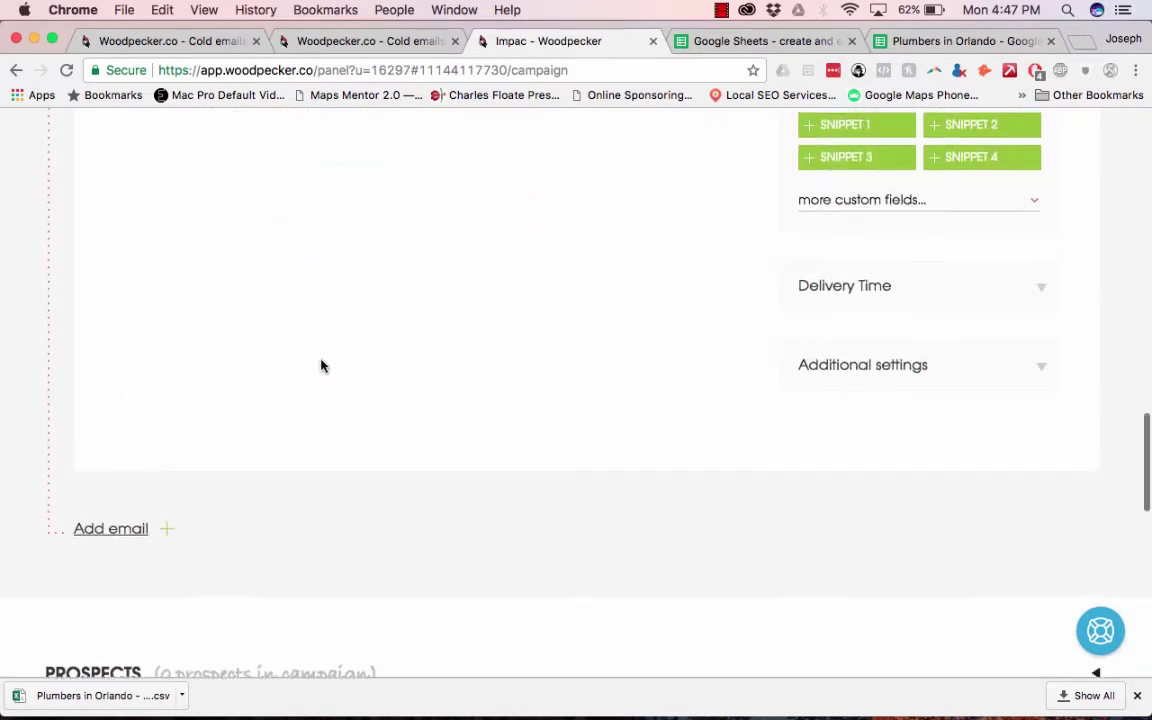
pyautogui.scroll(10, 319, 363)
pyautogui.scroll(7, 321, 356)
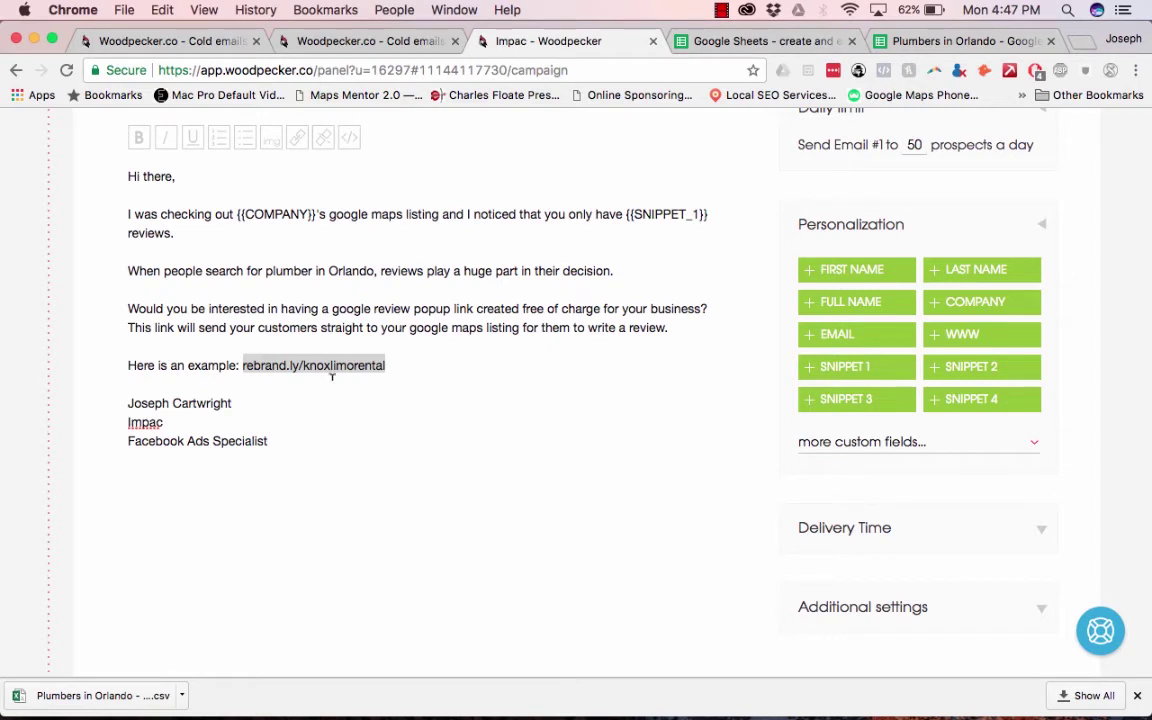
pyautogui.doubleClick(318, 366)
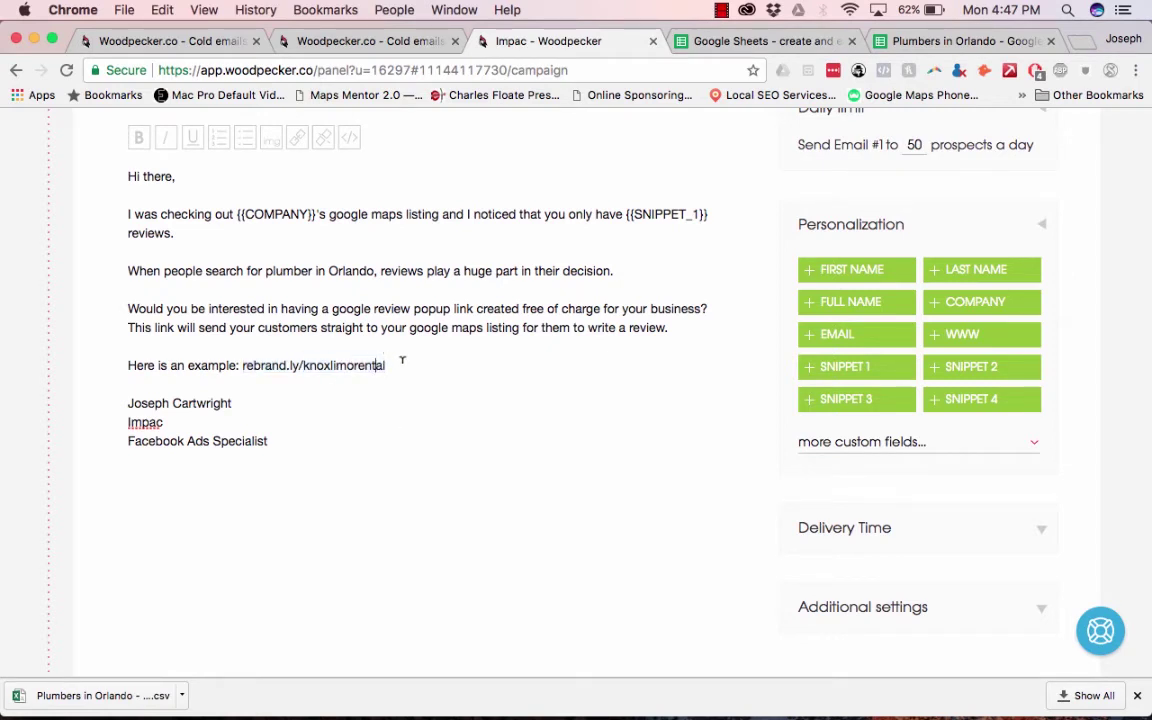
pyautogui.moveTo(384, 366); pyautogui.dragTo(242, 366)
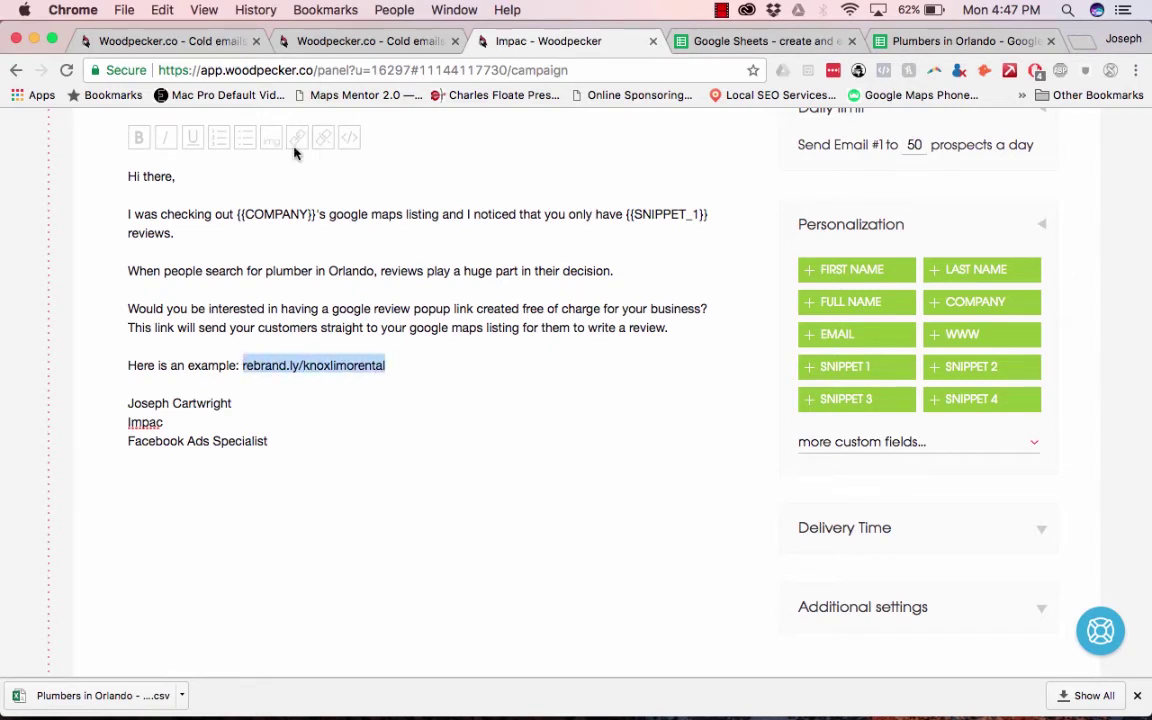
pyautogui.click(296, 139)
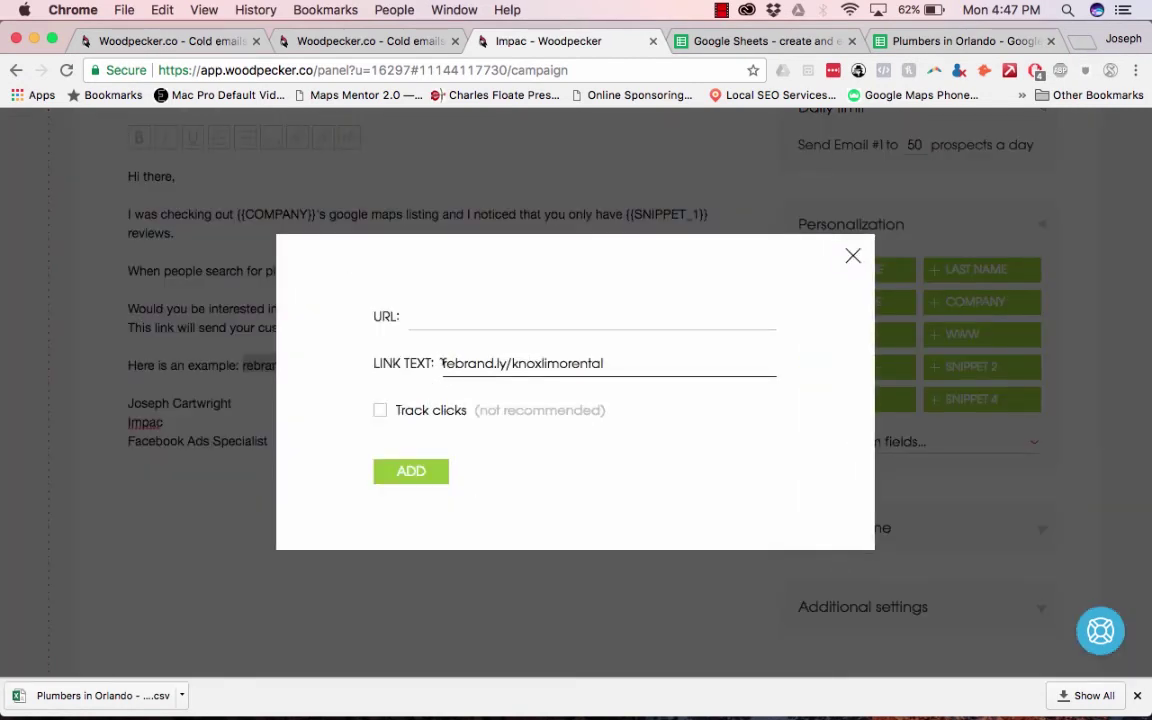
pyautogui.moveTo(441, 363); pyautogui.dragTo(631, 364)
pyautogui.press('super+c')
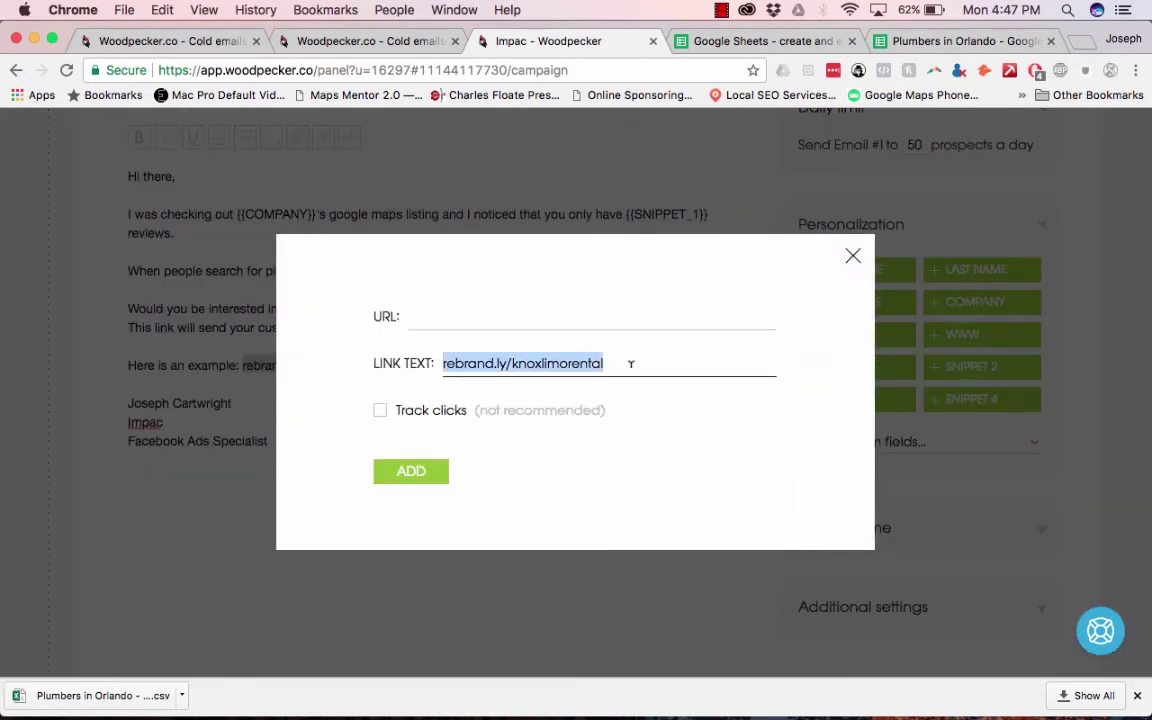
pyautogui.click(504, 314)
pyautogui.press('super+v')
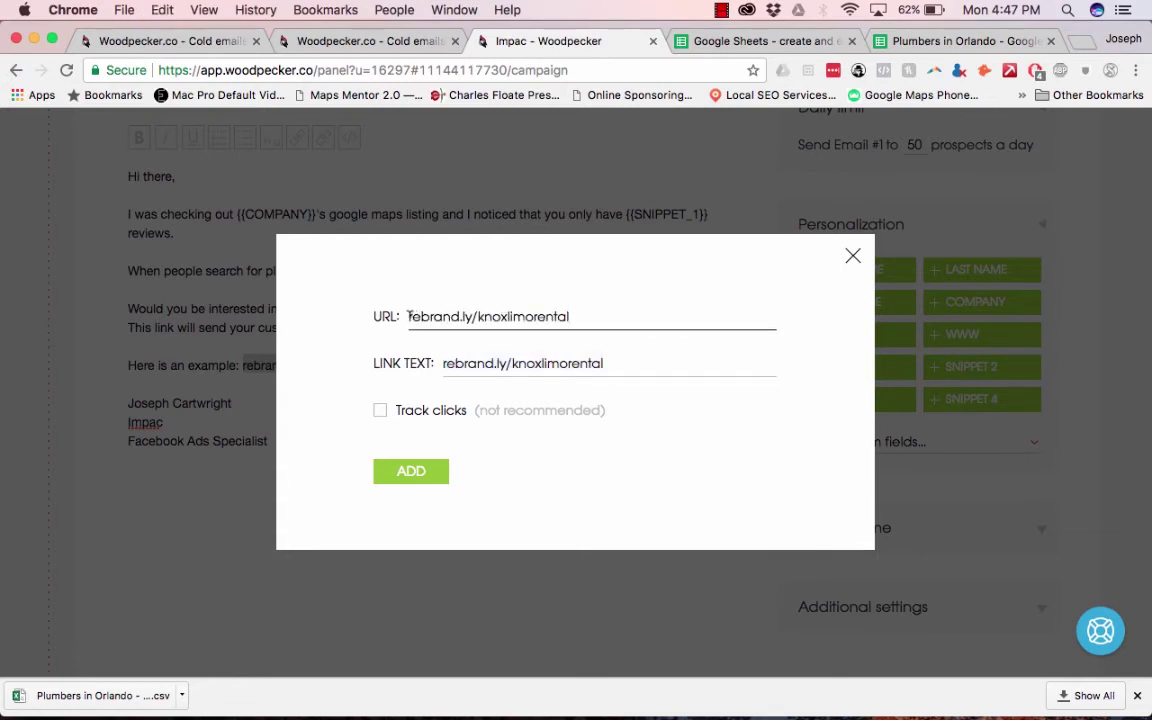
pyautogui.write('http://')
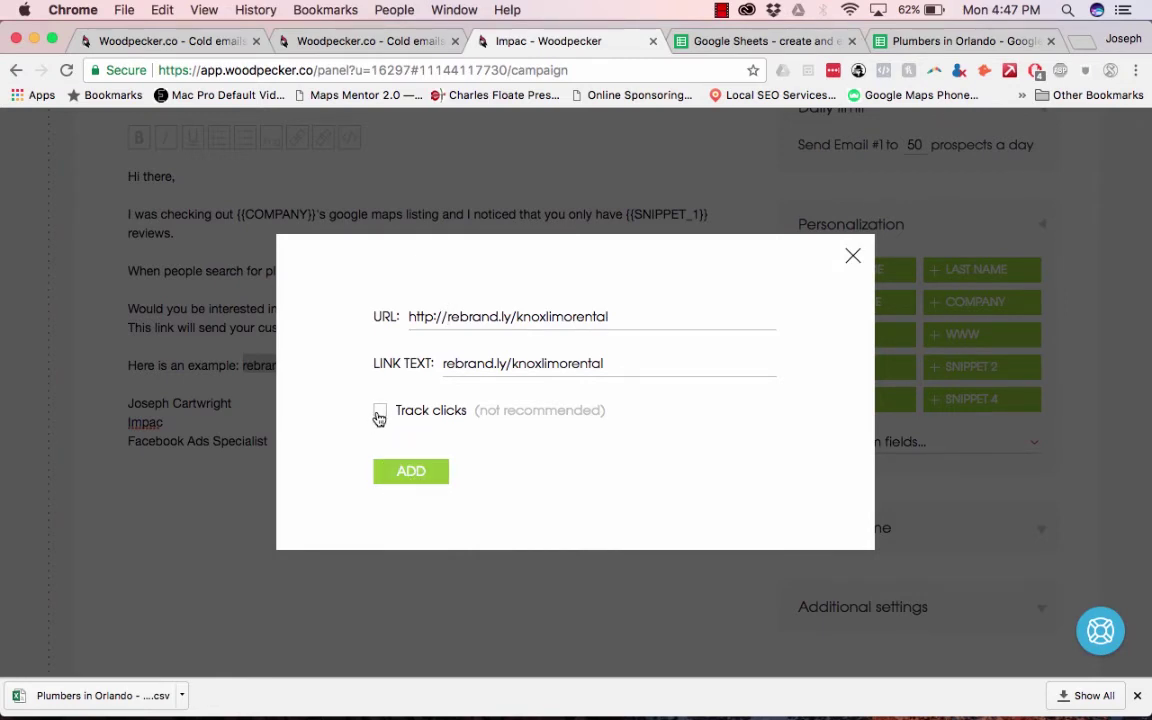
pyautogui.click(411, 470)
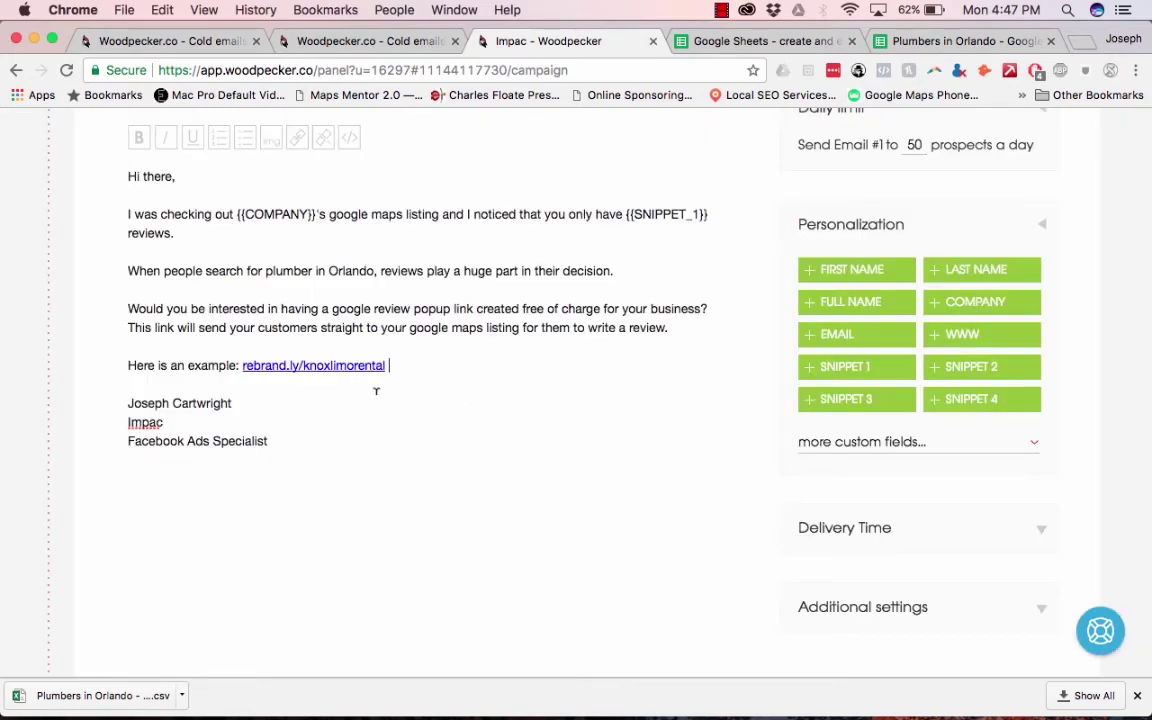
pyautogui.scroll(-3, 376, 391)
pyautogui.scroll(1, 424, 530)
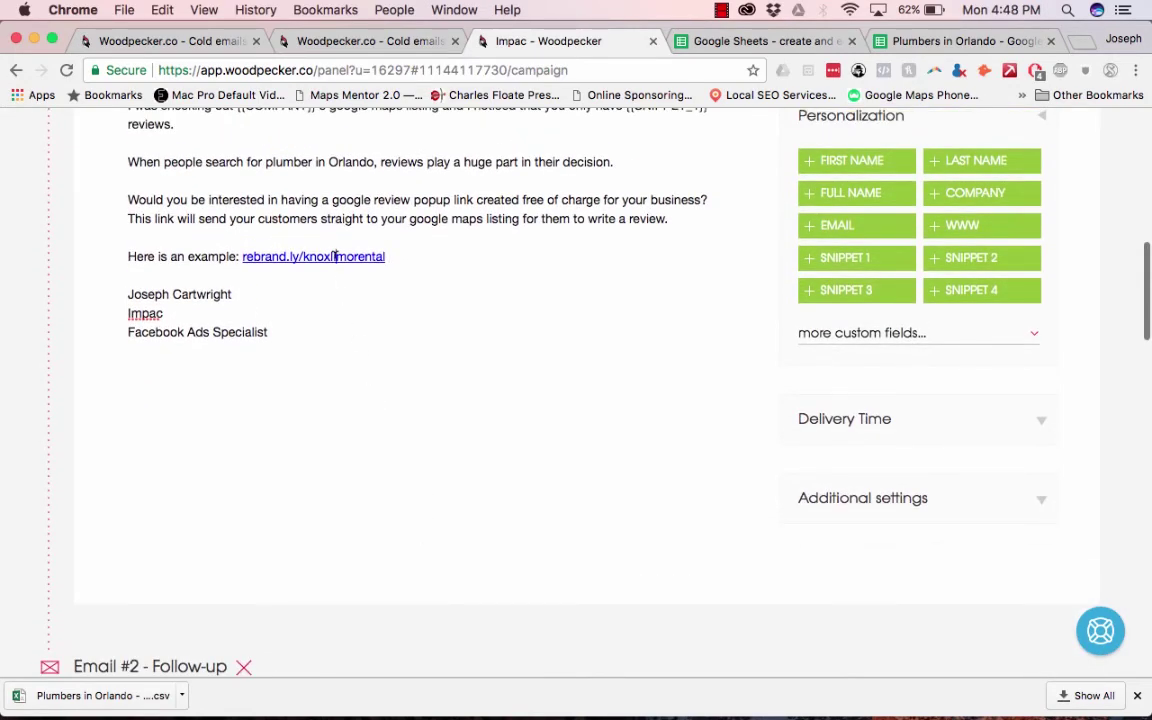
pyautogui.scroll(4, 335, 257)
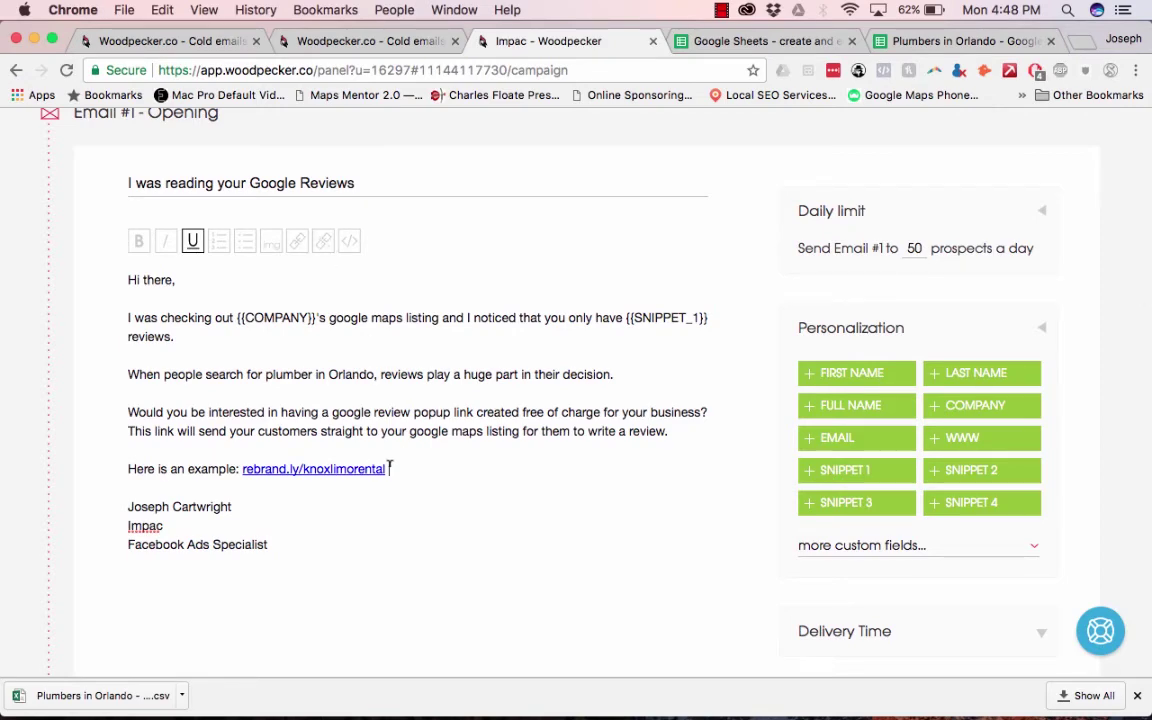
pyautogui.moveTo(389, 468); pyautogui.dragTo(242, 468)
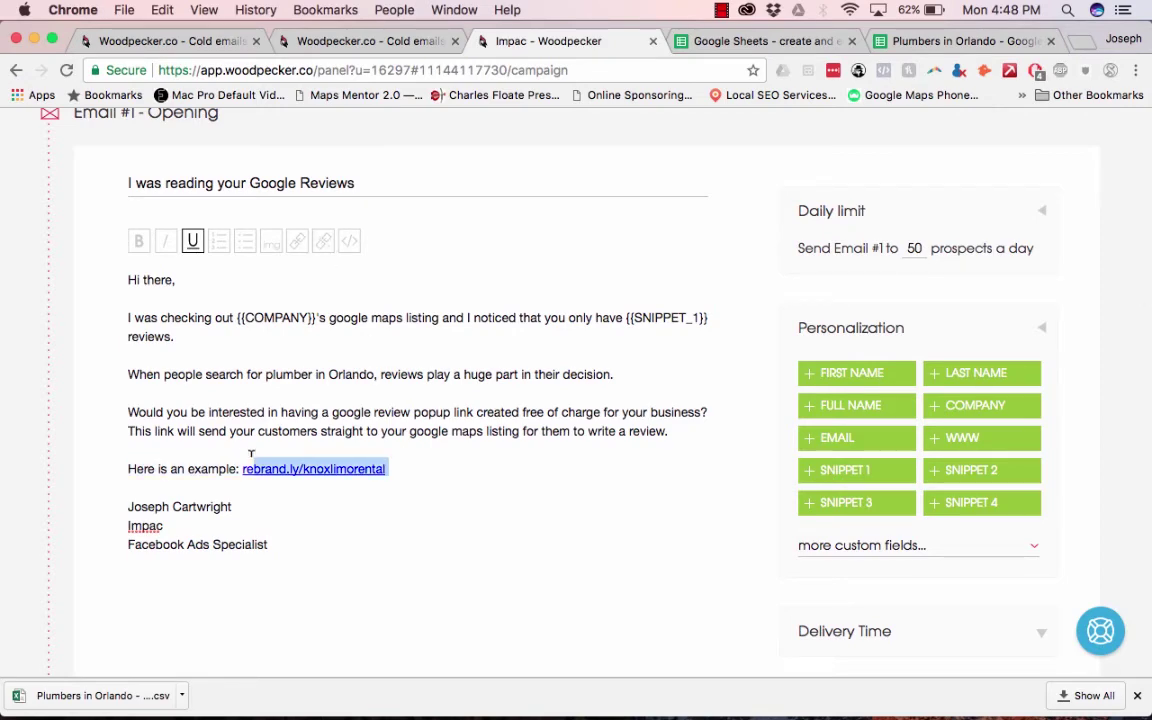
pyautogui.click(296, 242)
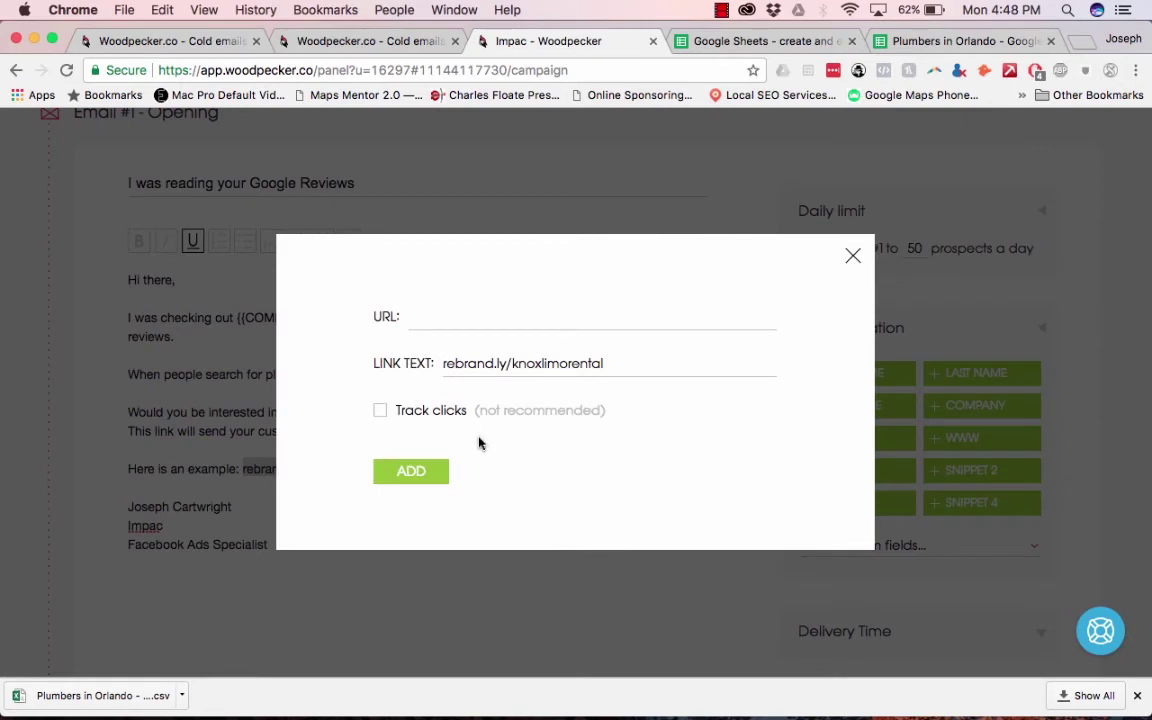
pyautogui.press('super+a')
pyautogui.press('super+c')
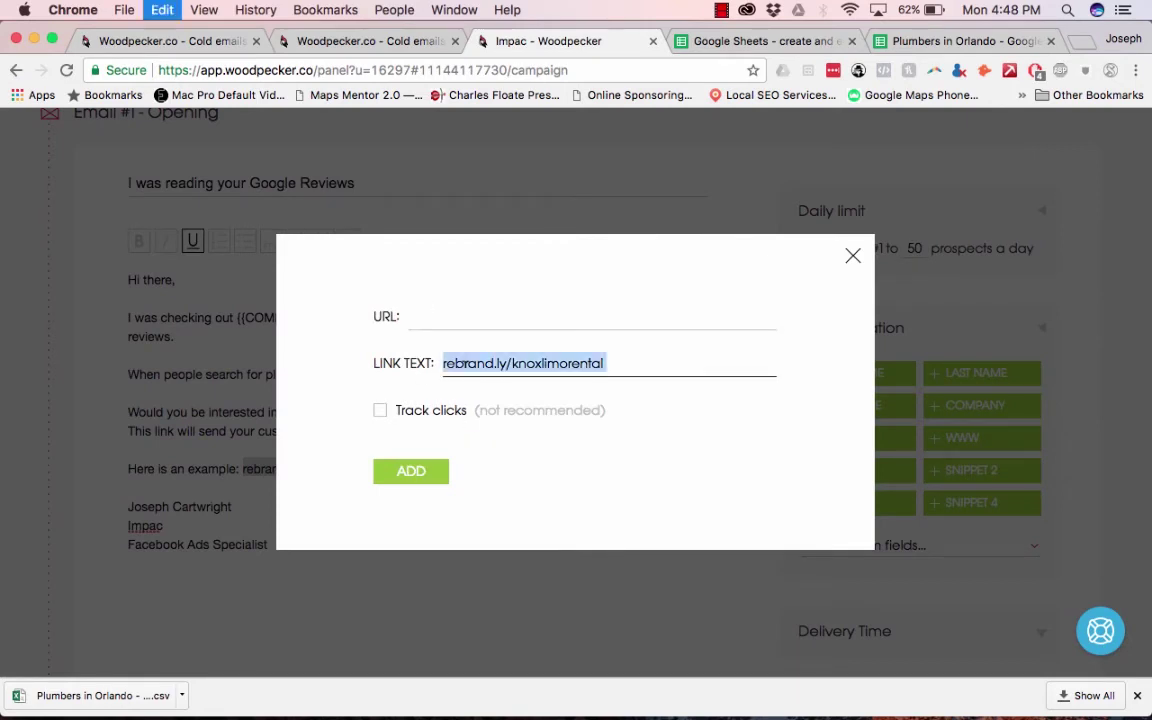
pyautogui.click(441, 314)
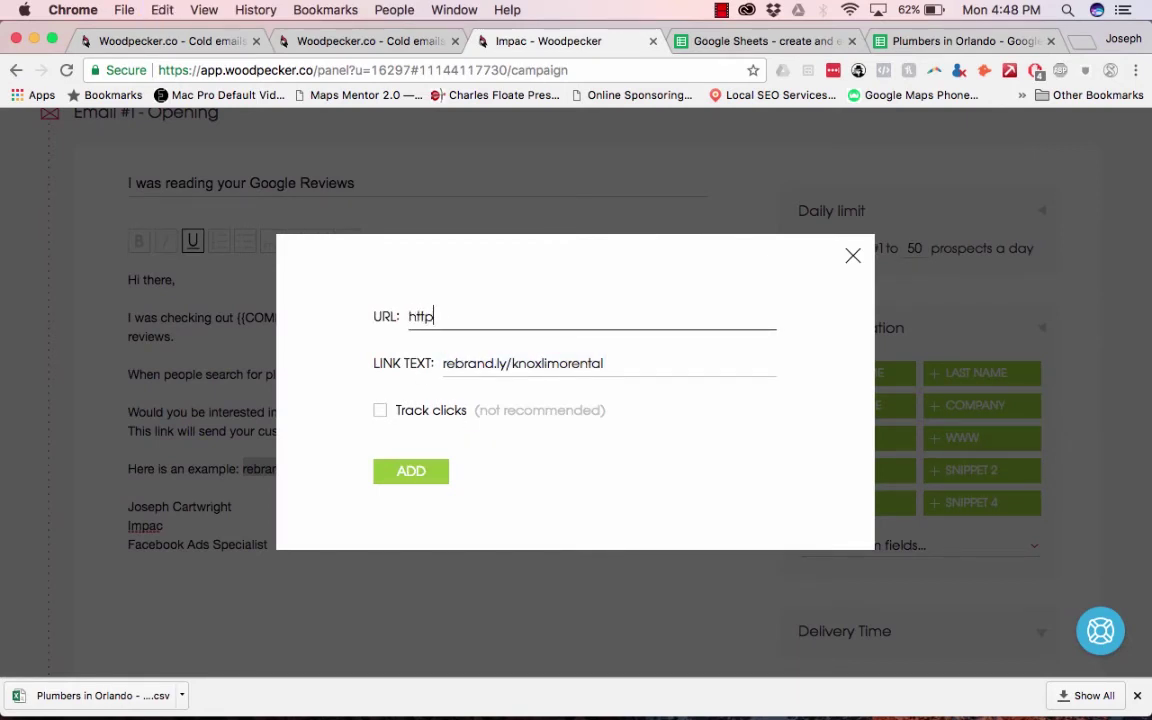
pyautogui.press('super+v')
pyautogui.press('super+a')
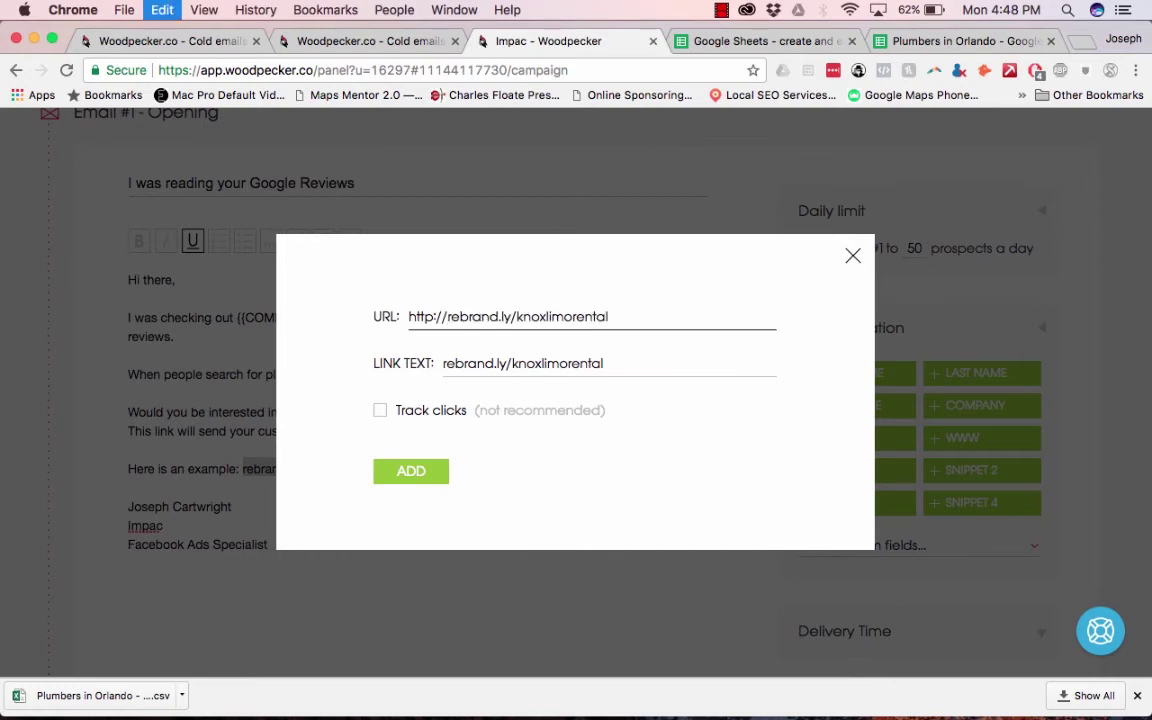
pyautogui.press('super+c')
pyautogui.click(399, 470)
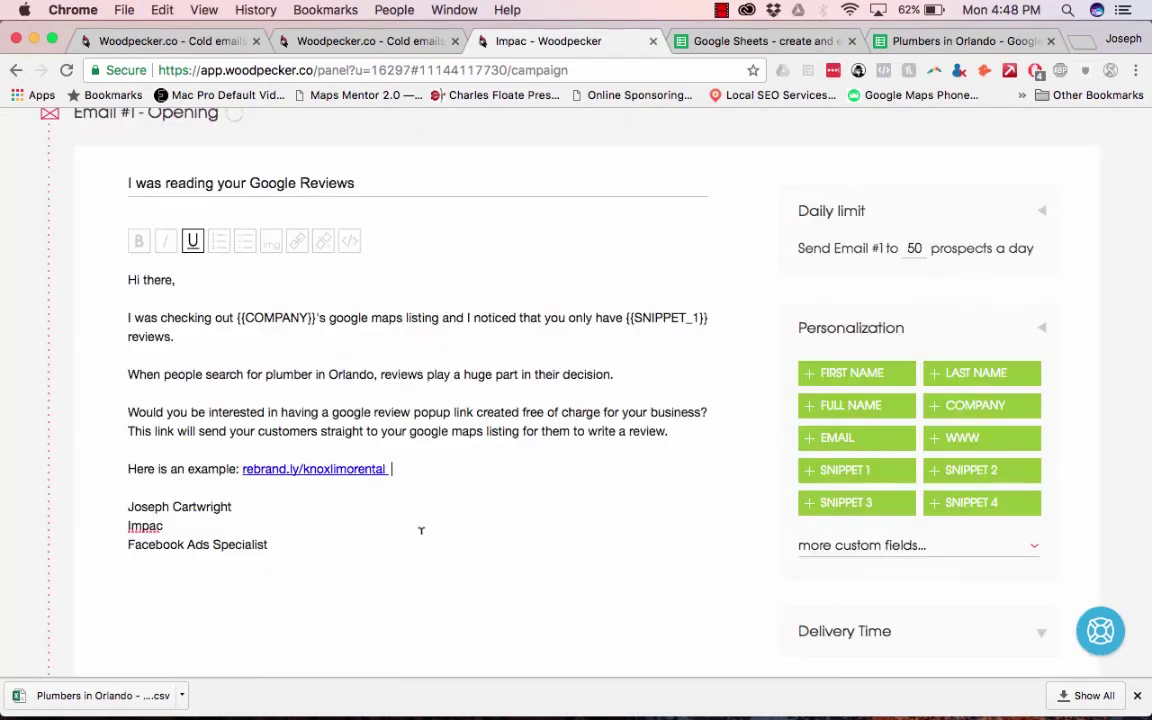
pyautogui.scroll(-10, 422, 530)
pyautogui.scroll(-3, 421, 531)
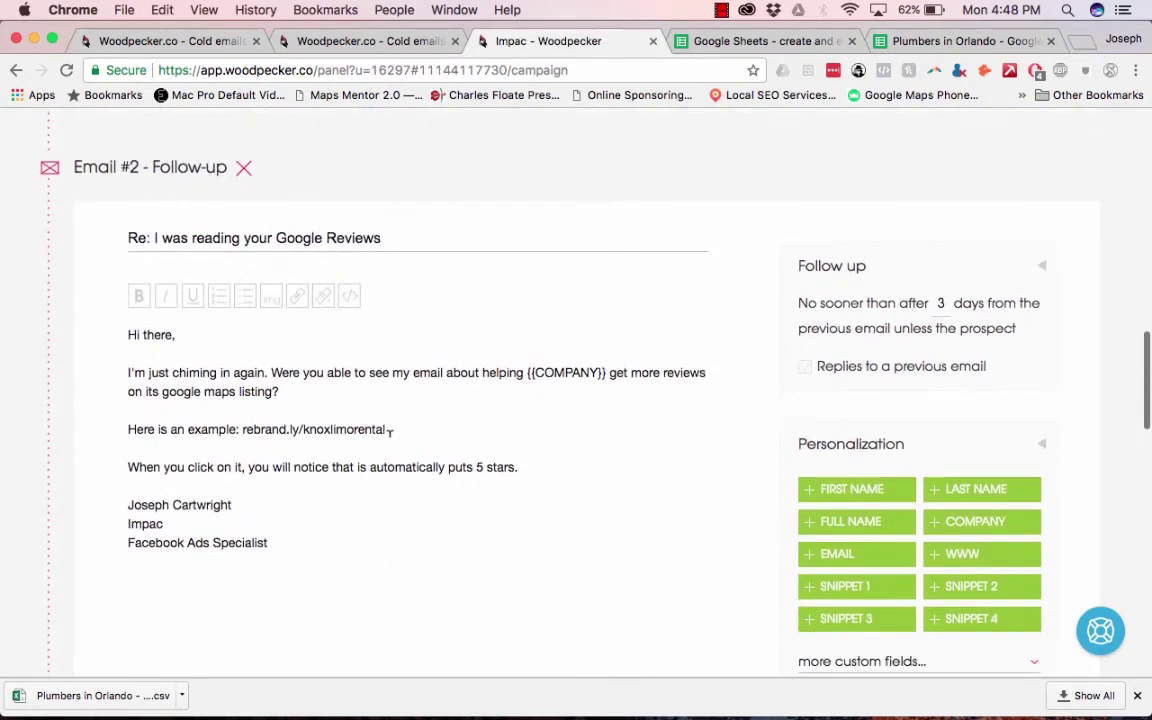
pyautogui.moveTo(389, 429); pyautogui.dragTo(241, 428)
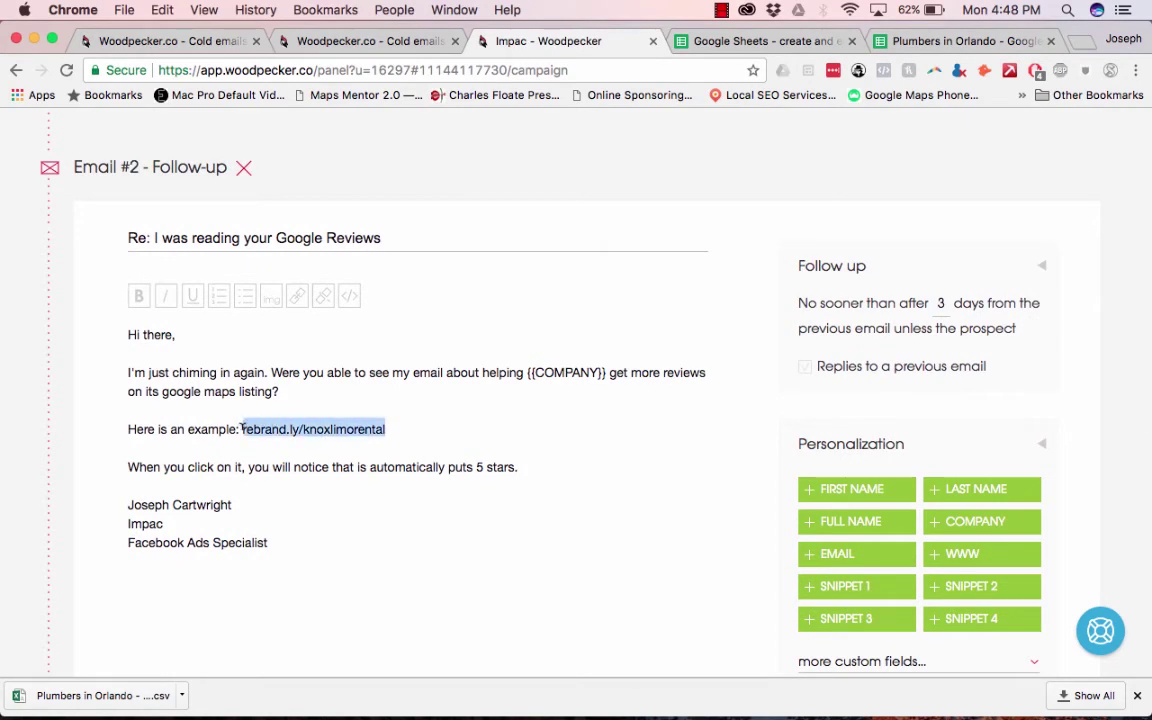
pyautogui.click(297, 296)
pyautogui.click(450, 314)
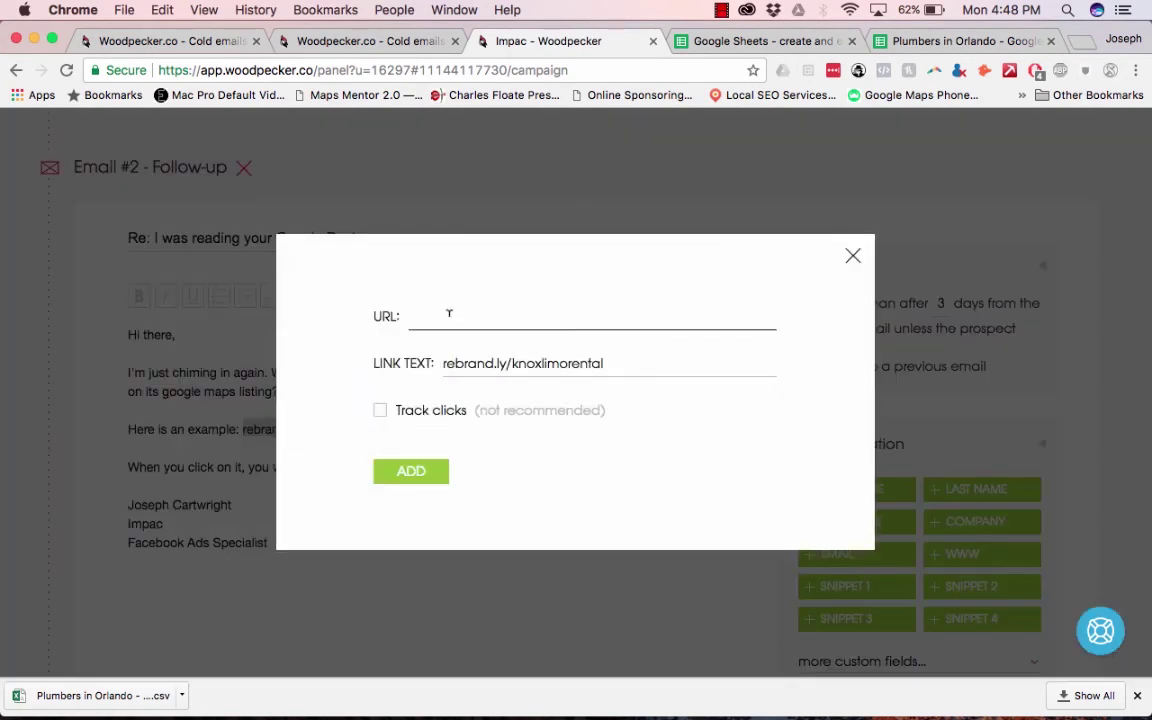
pyautogui.press('super+v')
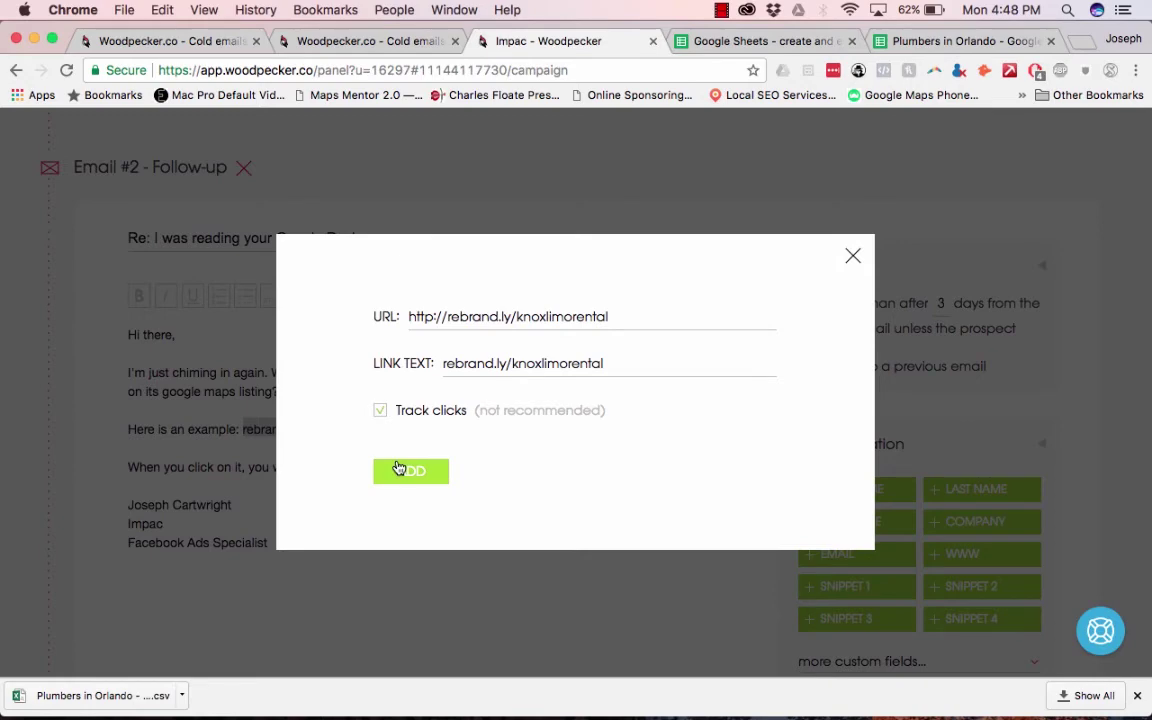
pyautogui.click(403, 470)
pyautogui.scroll(10, 426, 392)
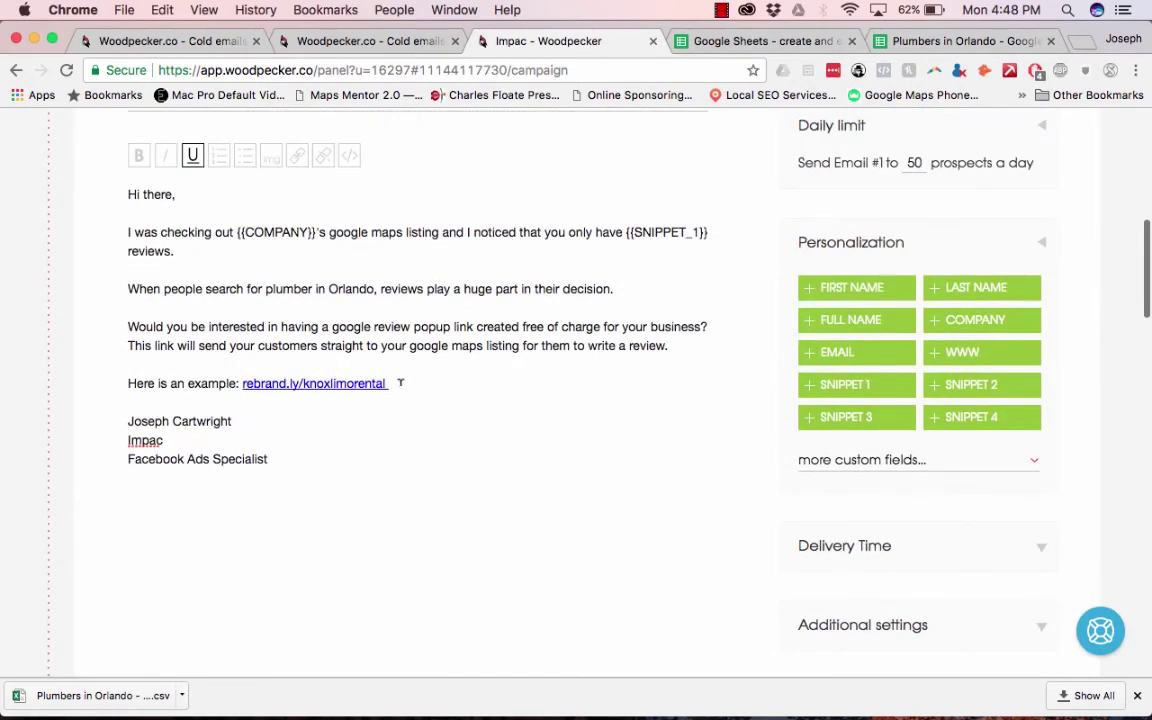
pyautogui.moveTo(400, 383); pyautogui.dragTo(238, 383)
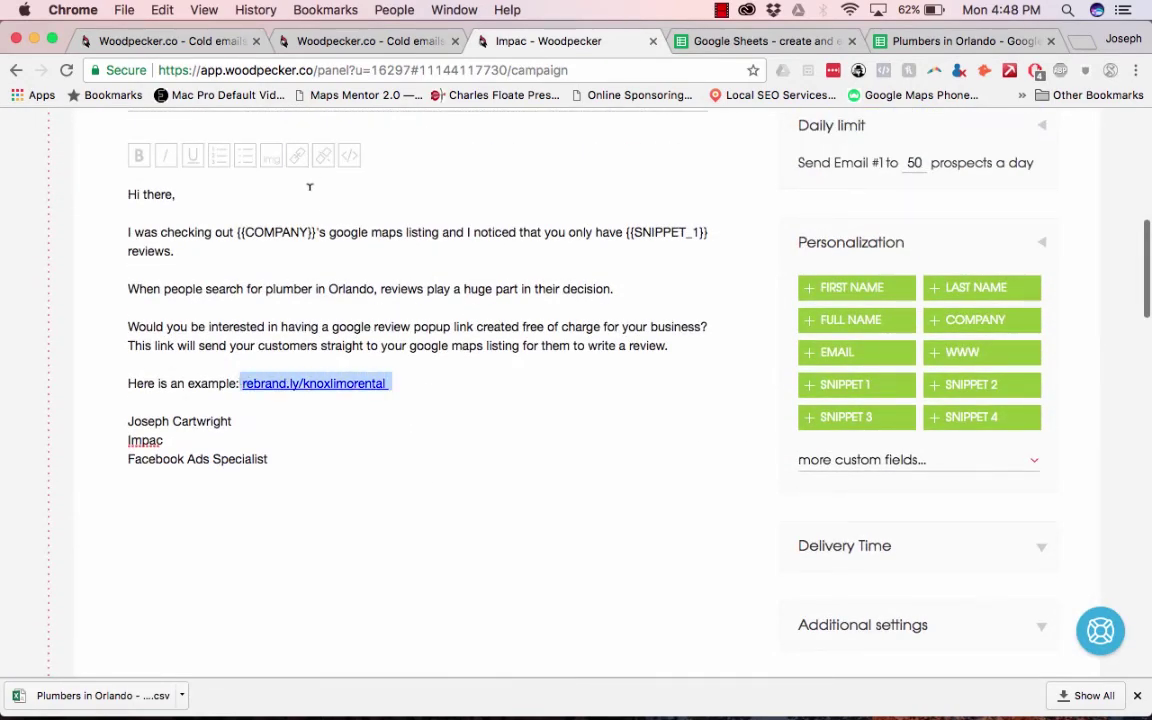
pyautogui.click(297, 155)
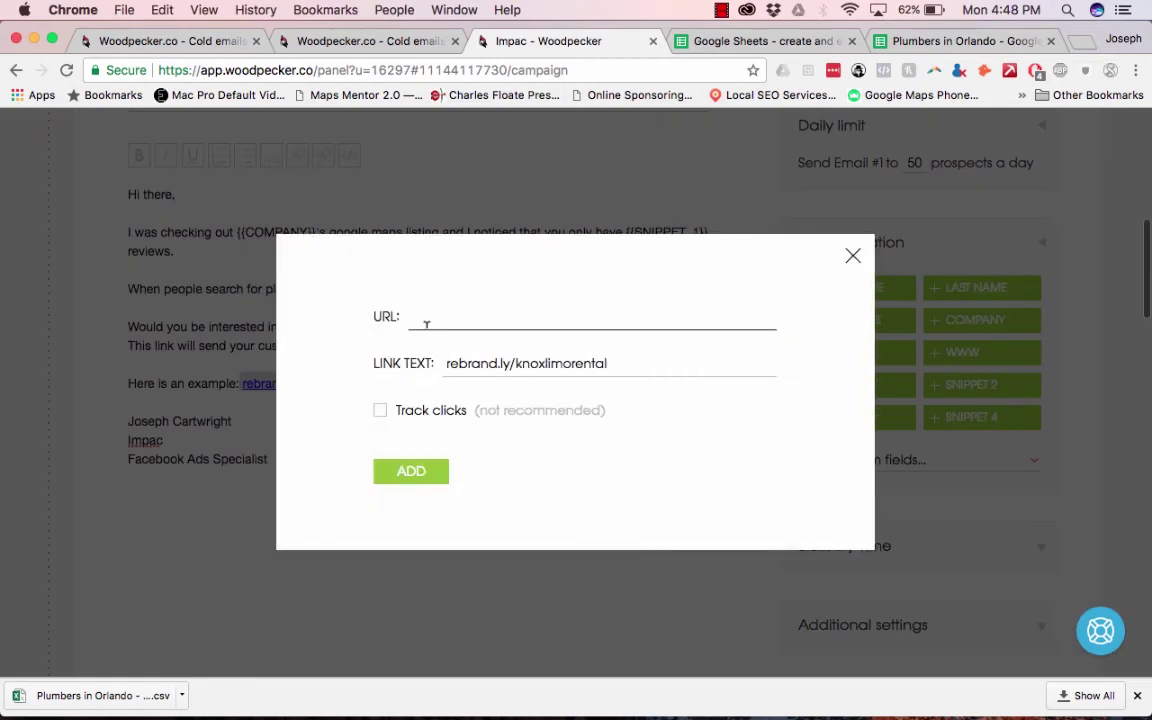
pyautogui.click(852, 256)
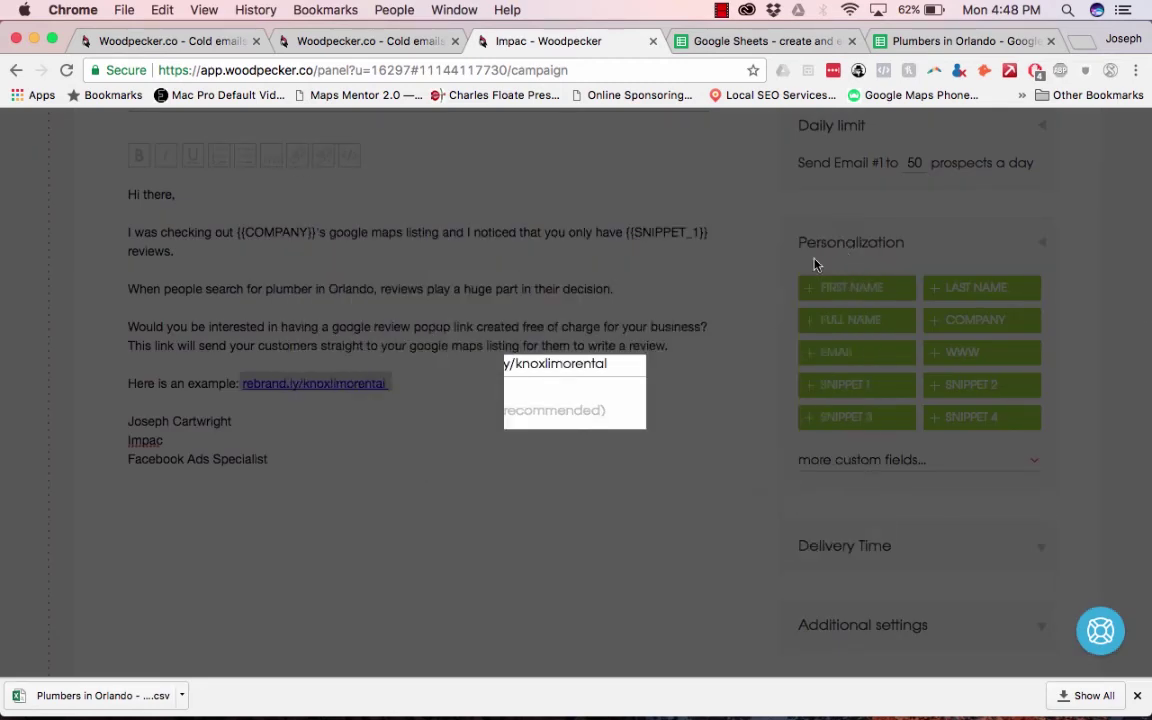
pyautogui.click(322, 383)
pyautogui.moveTo(386, 383); pyautogui.dragTo(243, 383)
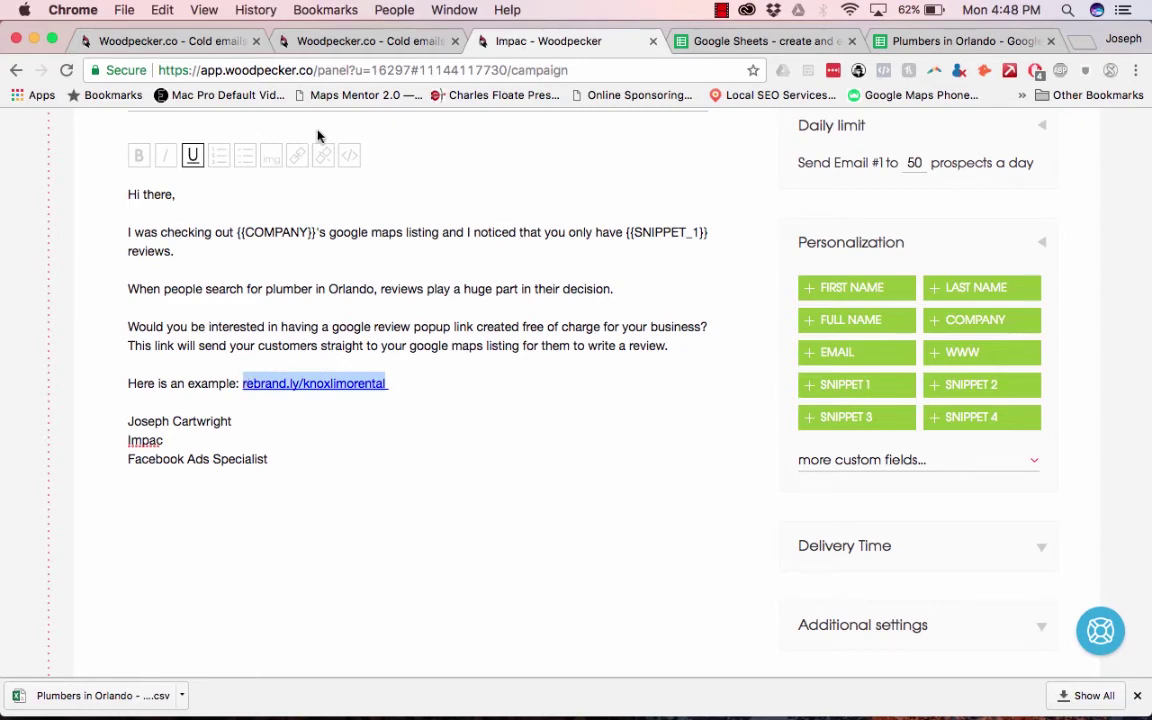
pyautogui.click(297, 155)
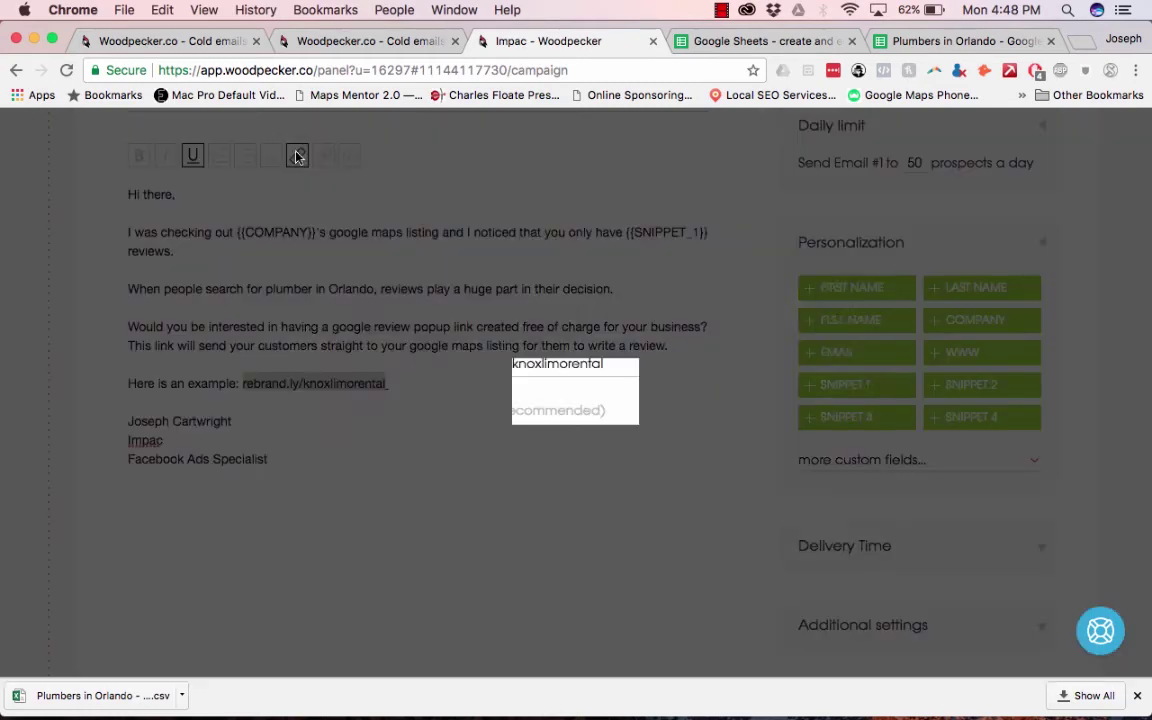
pyautogui.click(440, 304)
pyautogui.press('super+v')
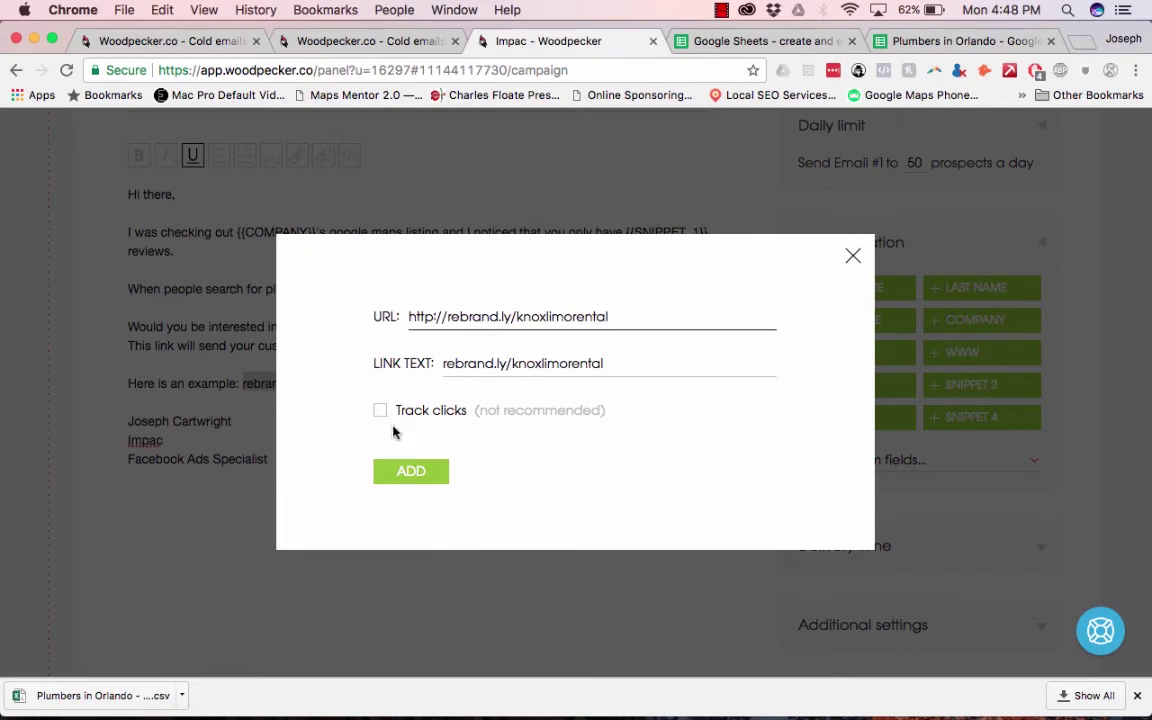
pyautogui.click(388, 471)
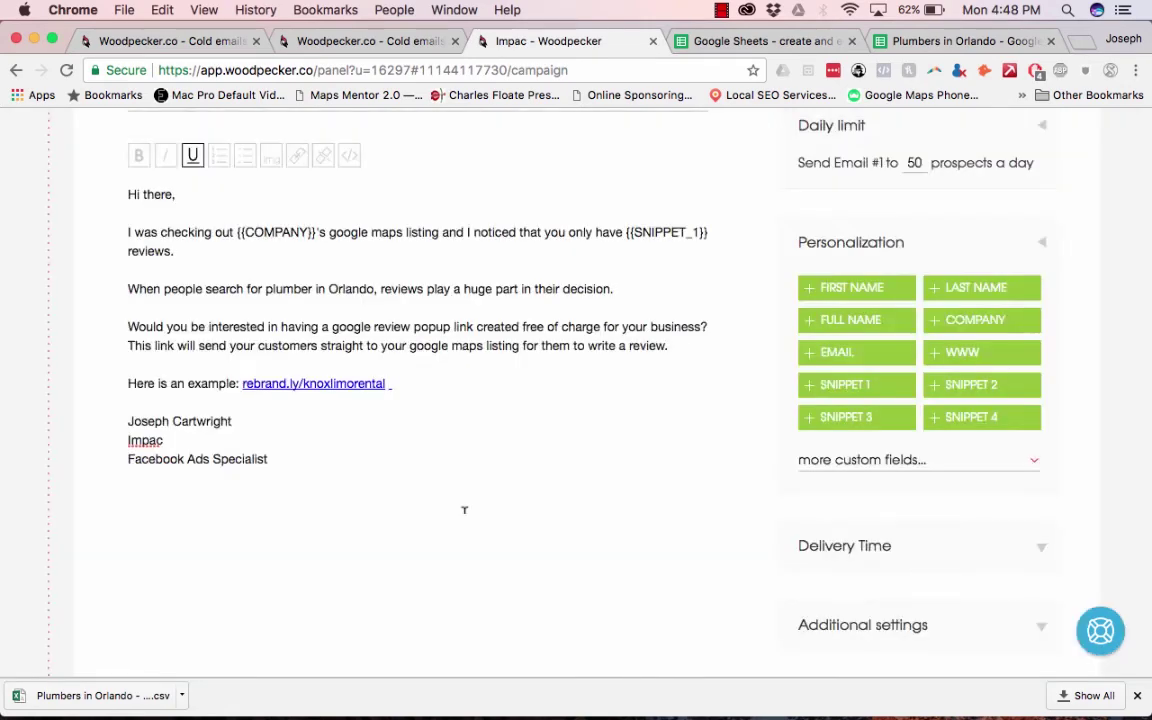
pyautogui.scroll(-2, 464, 515)
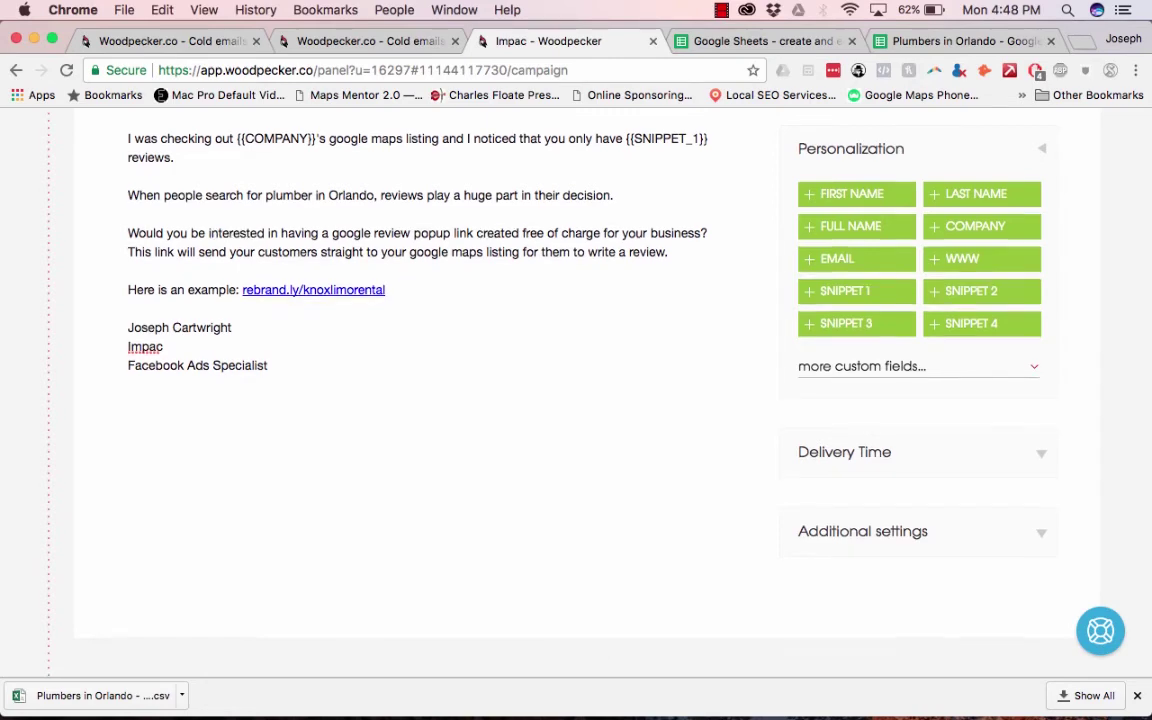
pyautogui.scroll(-3, 437, 314)
pyautogui.scroll(5, 458, 368)
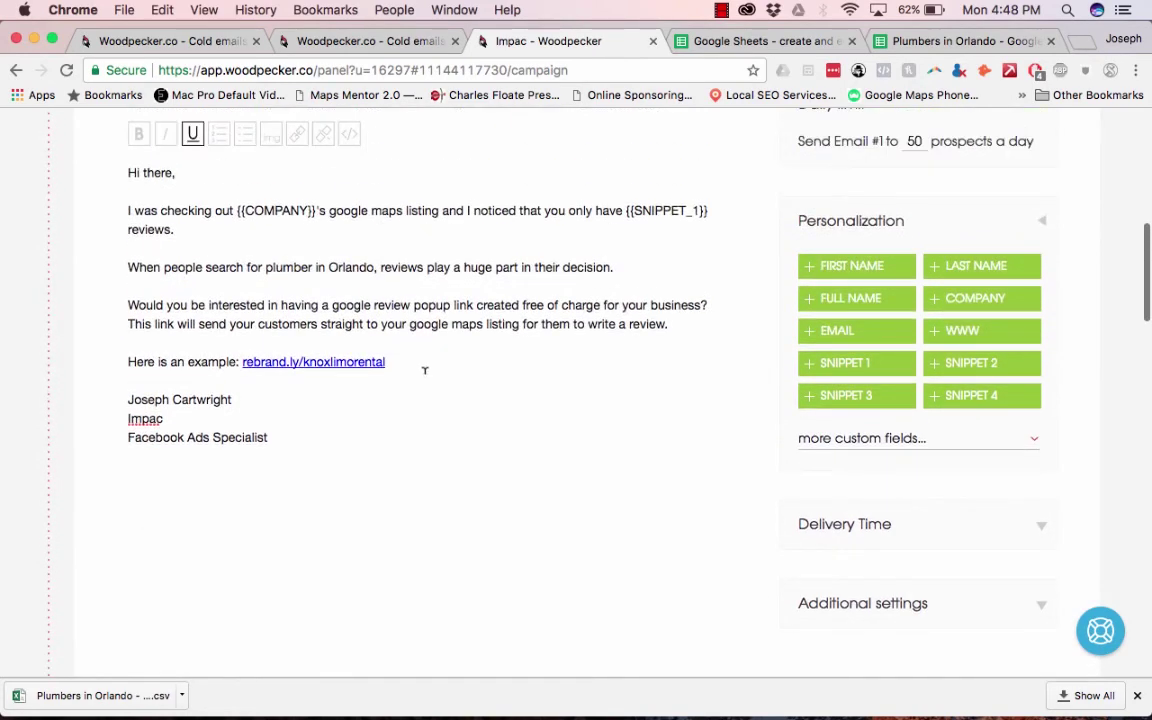
# Add the closing line "Cheers," above the signature in both the first email and the follow-up
pyautogui.press('Return')
pyautogui.press('Return')
pyautogui.write('Cheers,')
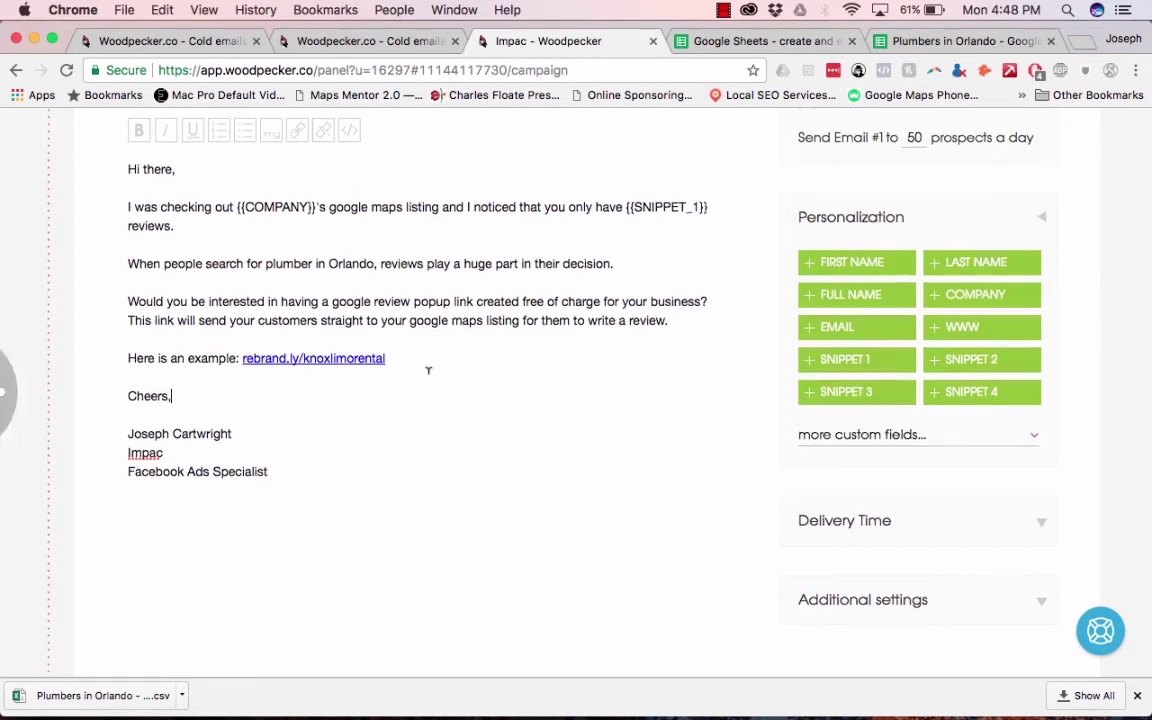
pyautogui.scroll(-10, 428, 370)
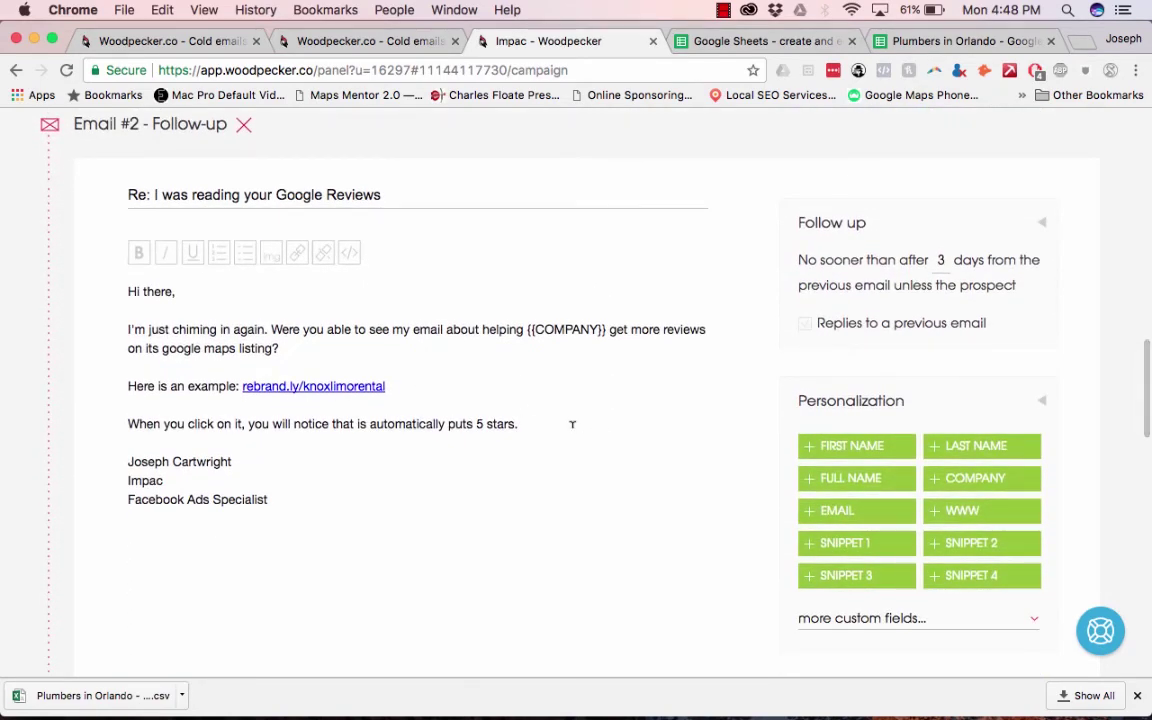
pyautogui.press('Return')
pyautogui.press('Return')
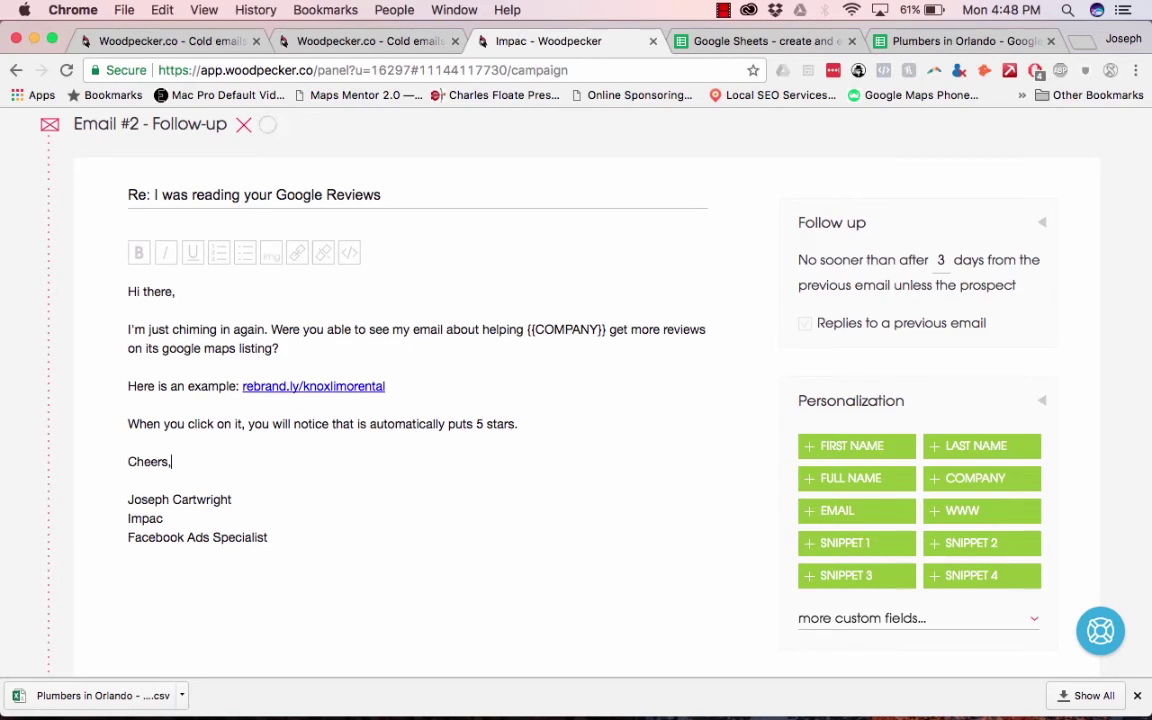
# Review both emails and inspect the first email's daily limit, additional settings and delivery time schedule
pyautogui.scroll(-12, 674, 464)
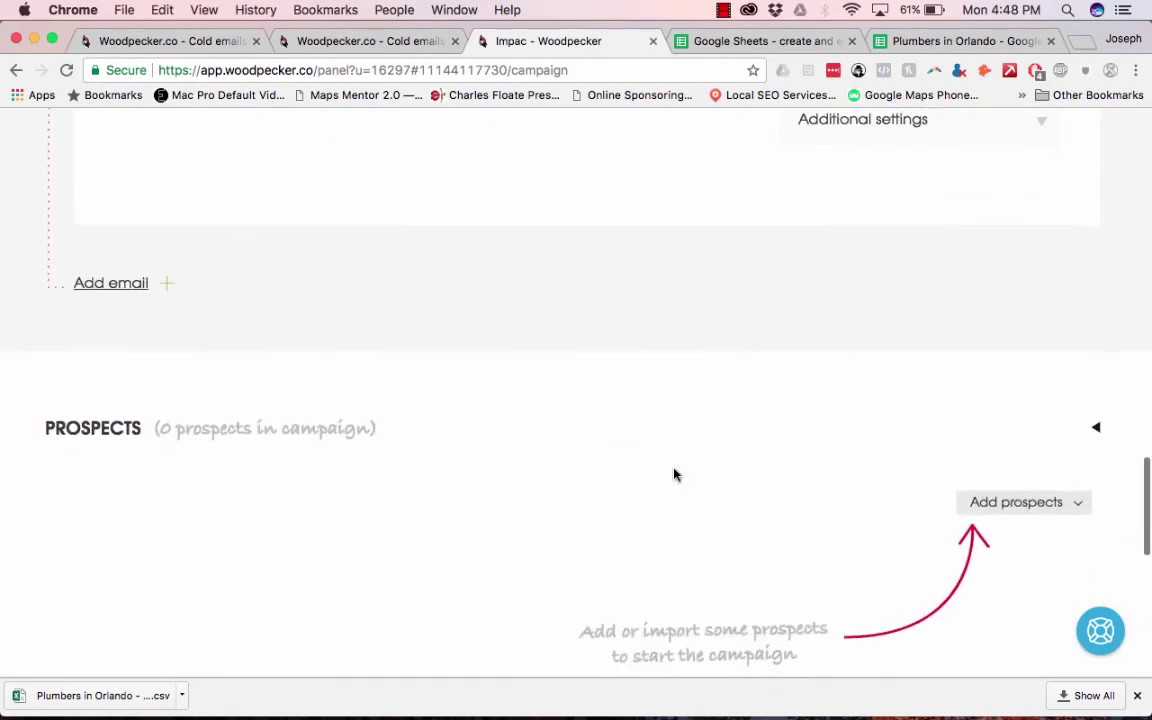
pyautogui.scroll(12, 674, 474)
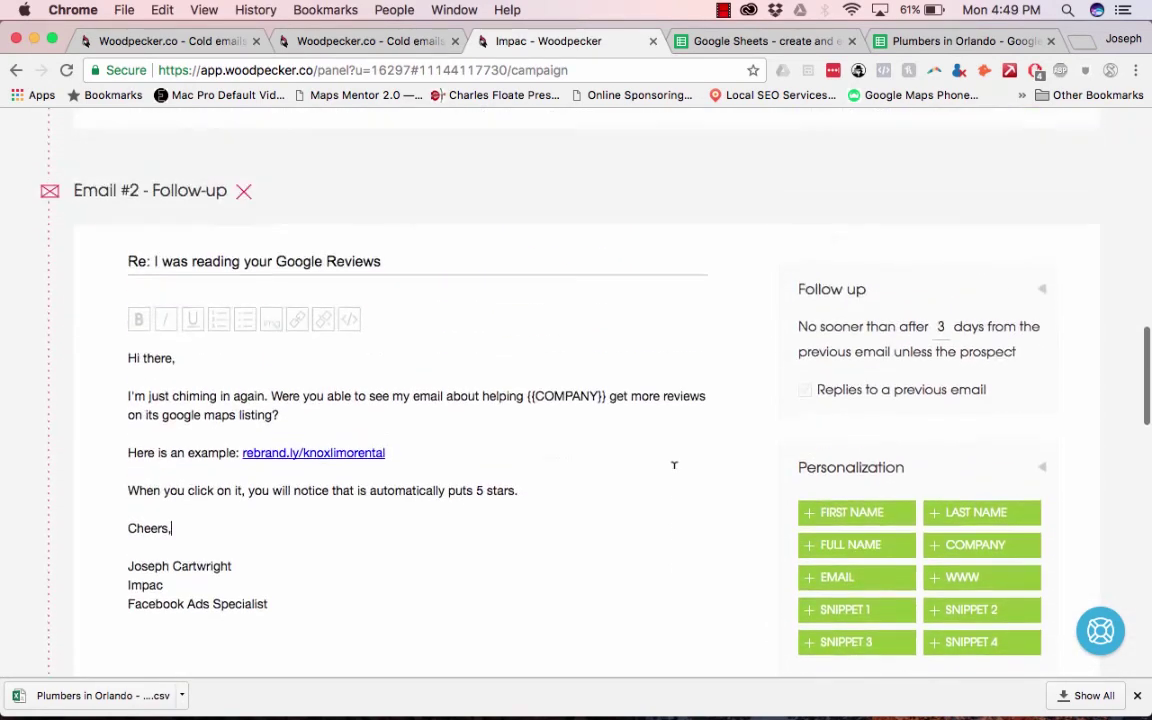
pyautogui.scroll(-1, 784, 414)
pyautogui.scroll(4, 825, 370)
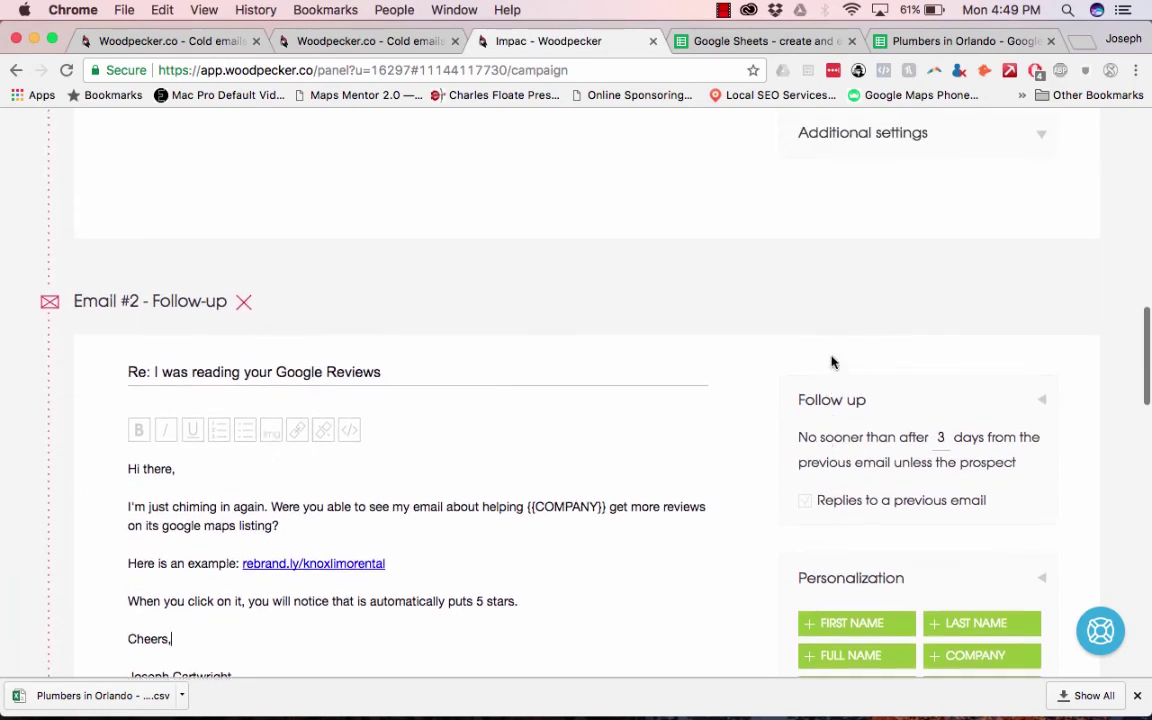
pyautogui.scroll(5, 835, 362)
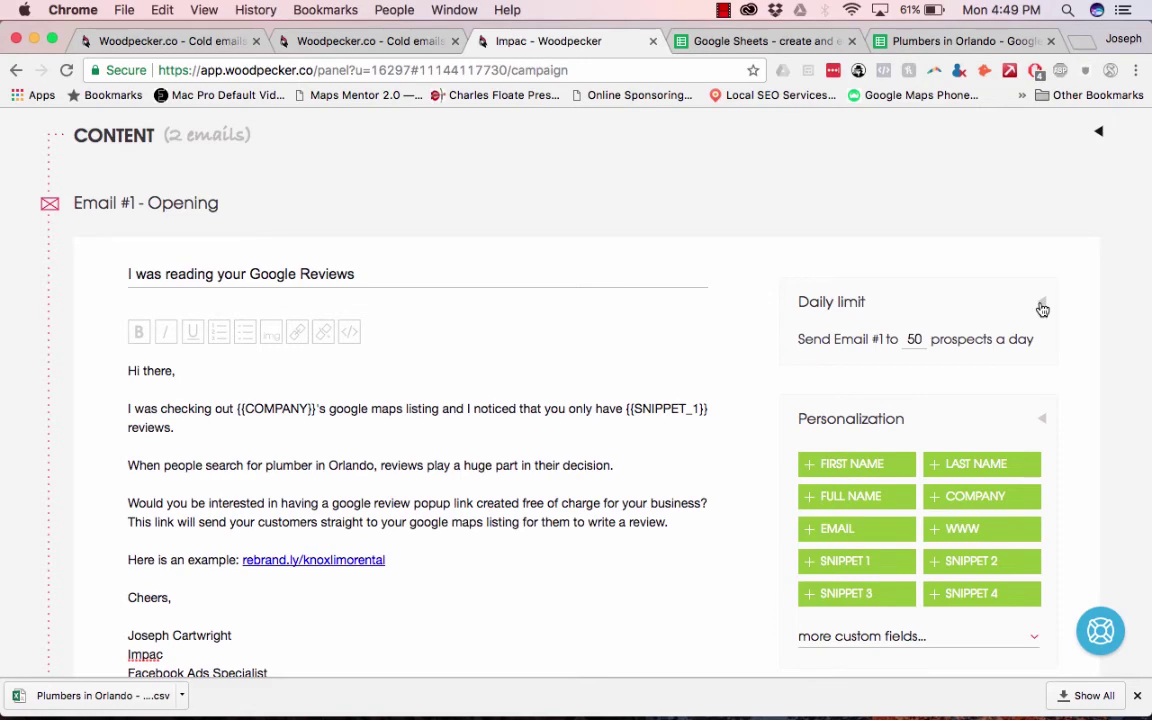
pyautogui.scroll(-5, 1043, 309)
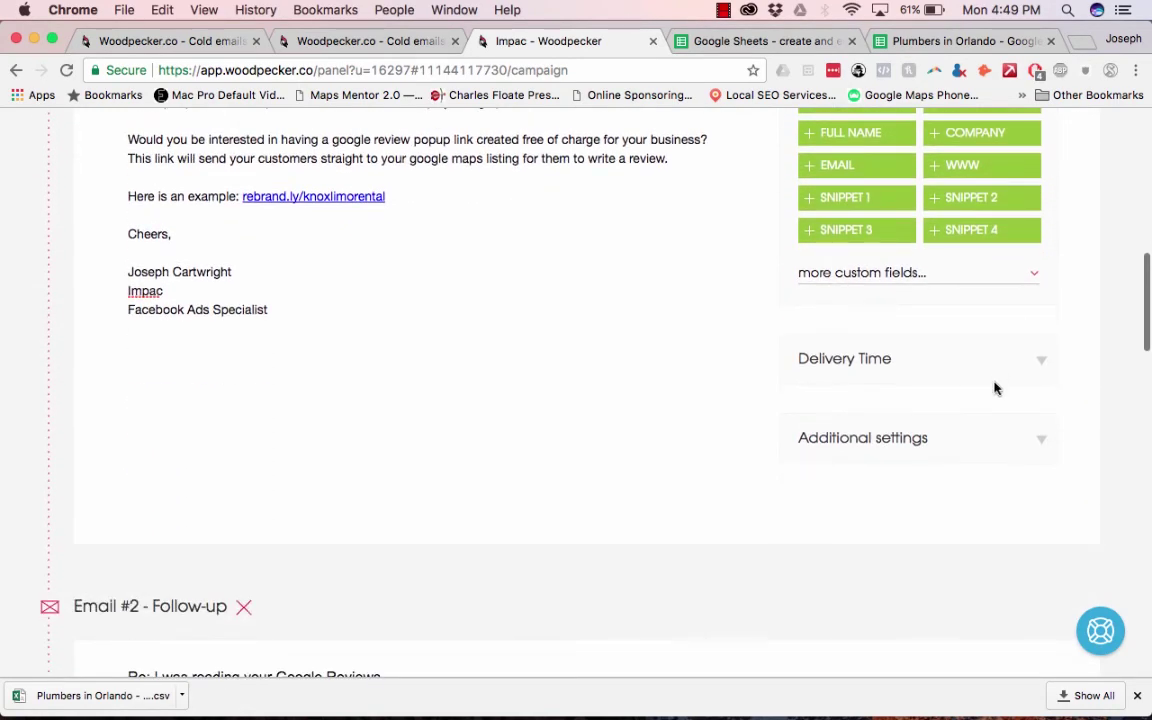
pyautogui.click(1041, 441)
pyautogui.click(1041, 441)
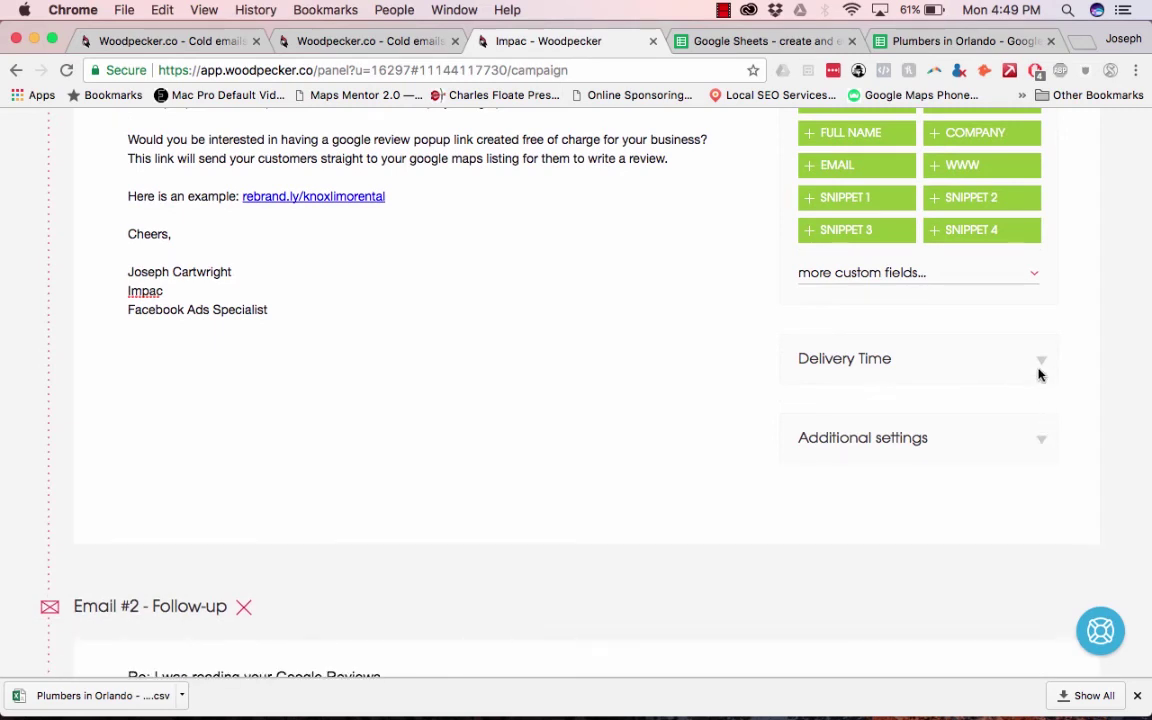
pyautogui.click(1042, 360)
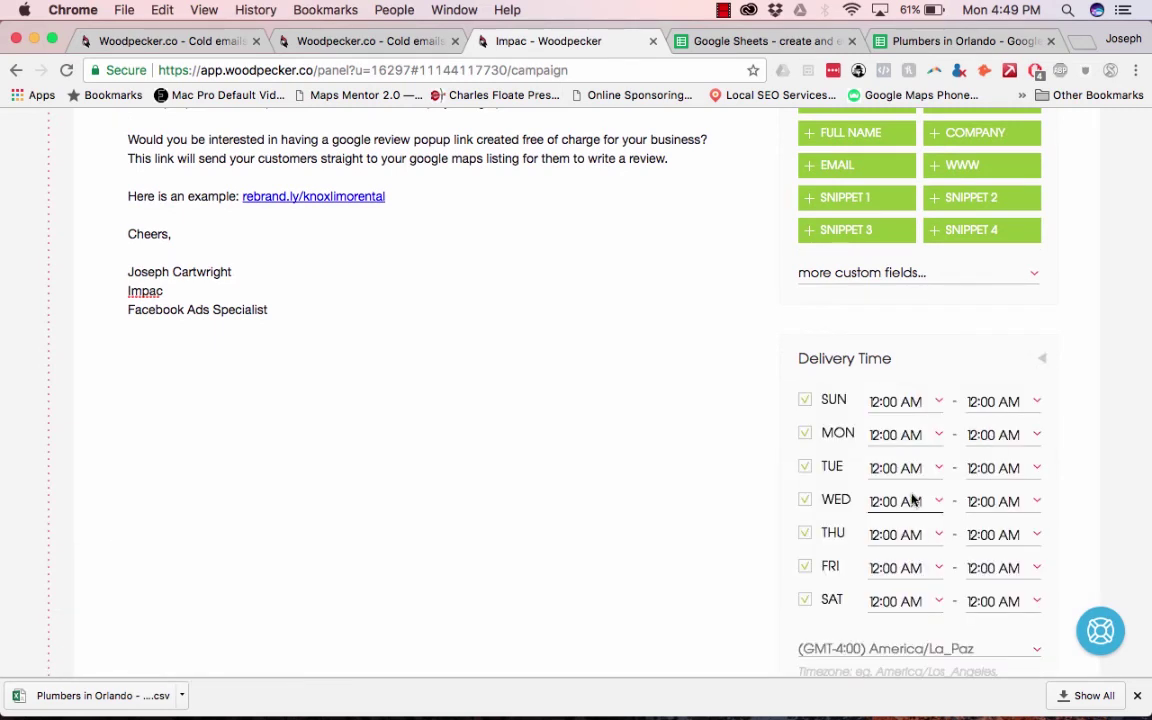
pyautogui.click(1041, 359)
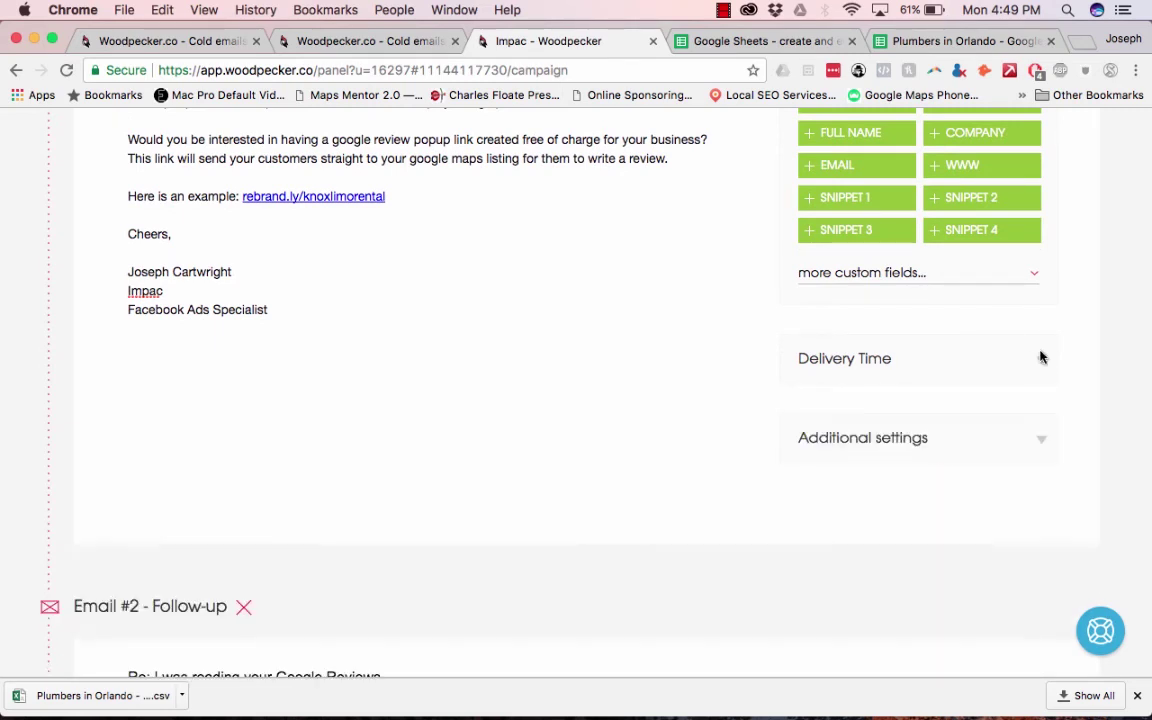
pyautogui.click(1030, 281)
pyautogui.click(1030, 281)
pyautogui.scroll(10, 1045, 278)
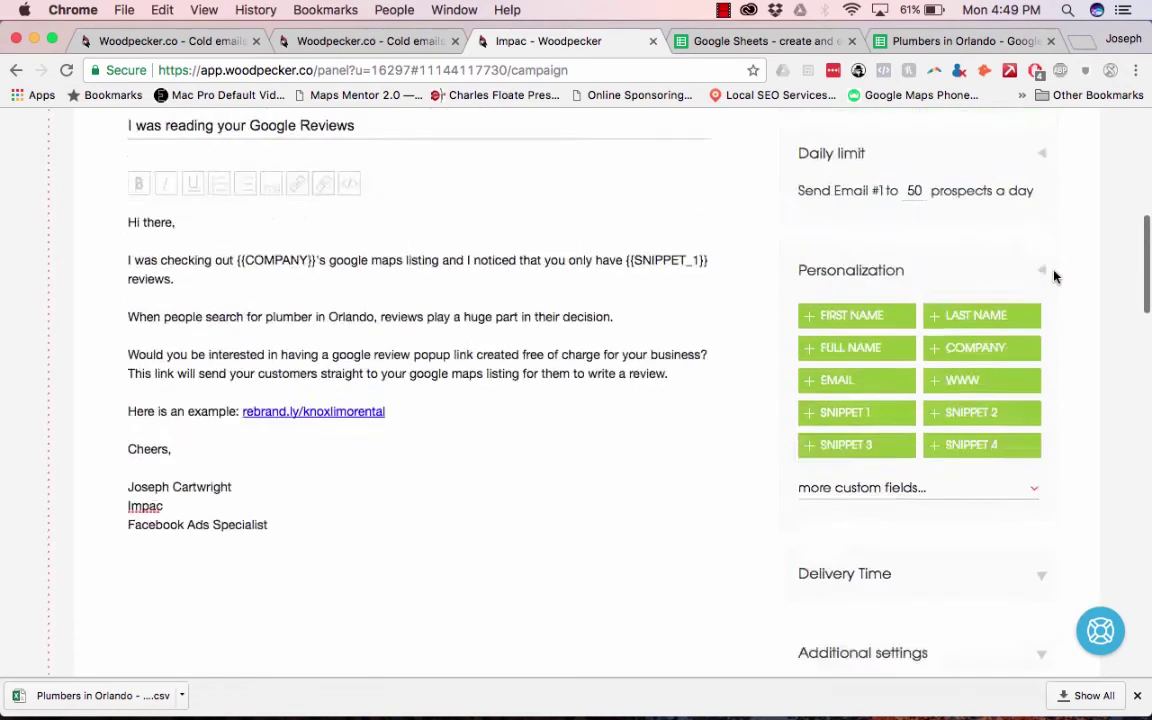
pyautogui.scroll(2, 1054, 276)
# Start adding prospects to the campaign from the existing database
pyautogui.scroll(-15, 1054, 276)
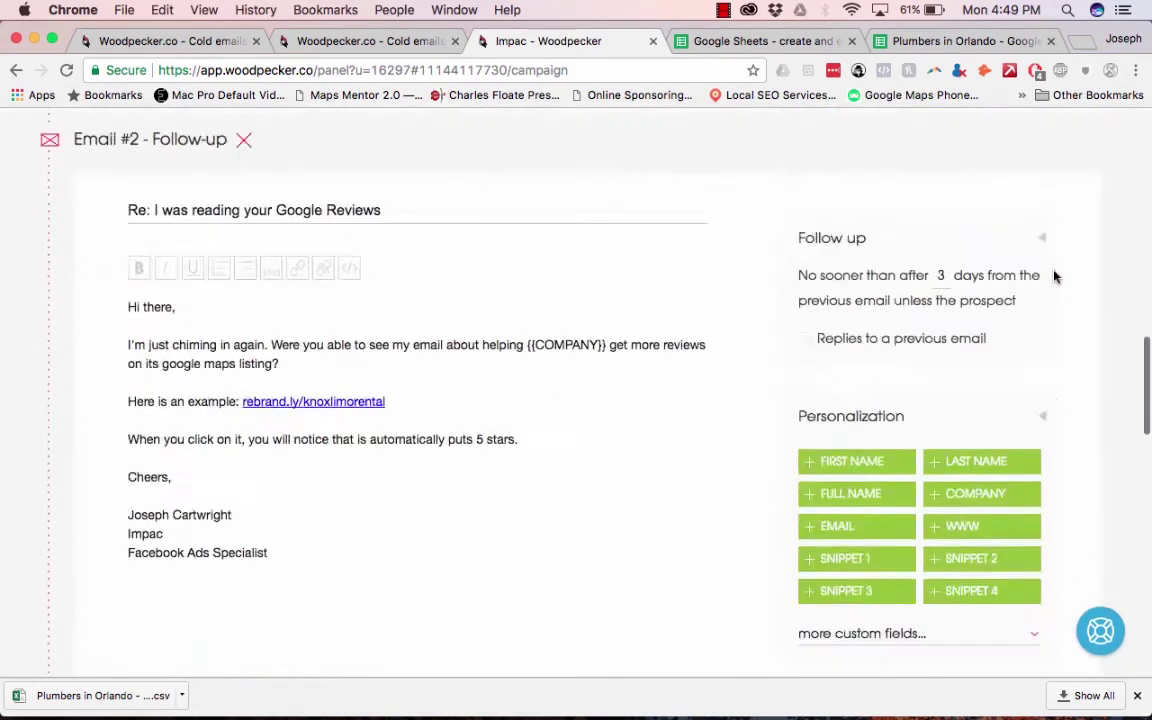
pyautogui.scroll(-5, 1054, 276)
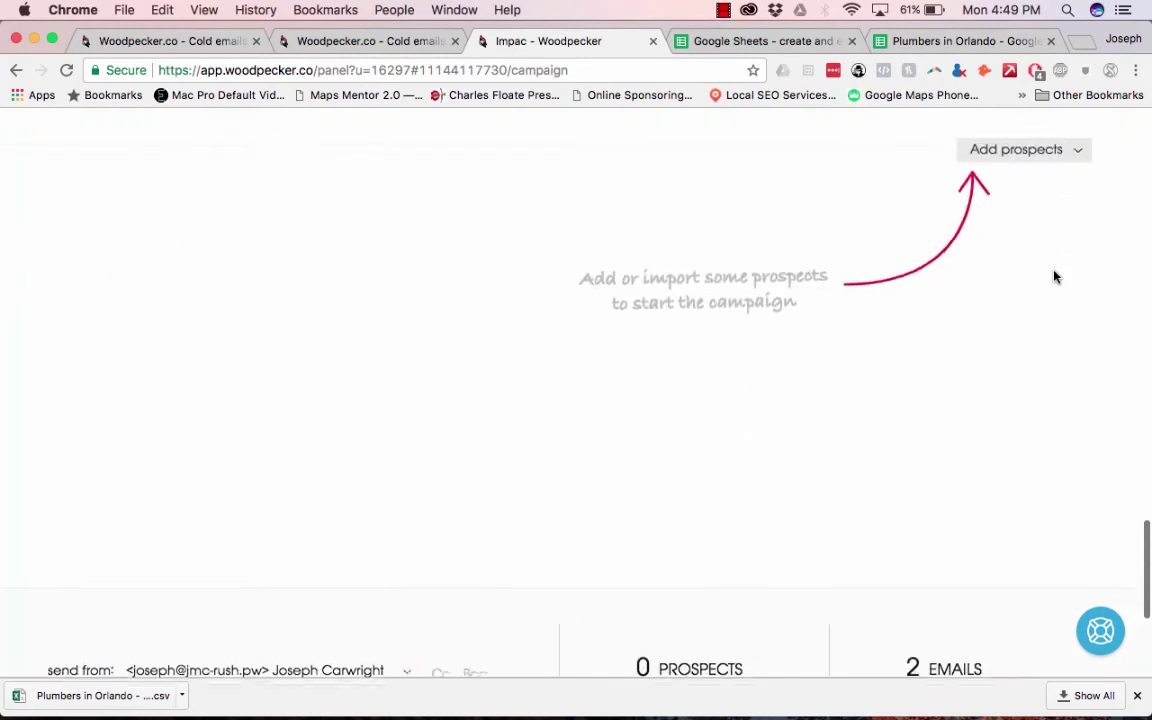
pyautogui.scroll(3, 1052, 275)
pyautogui.click(1045, 235)
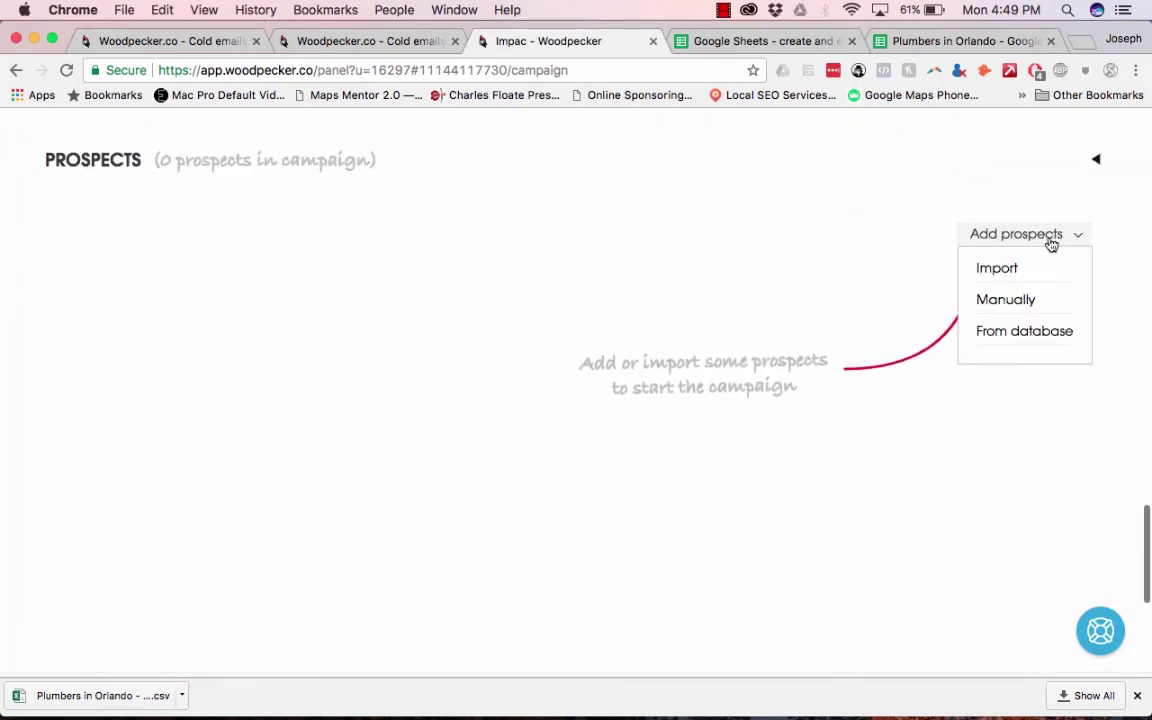
pyautogui.click(1035, 331)
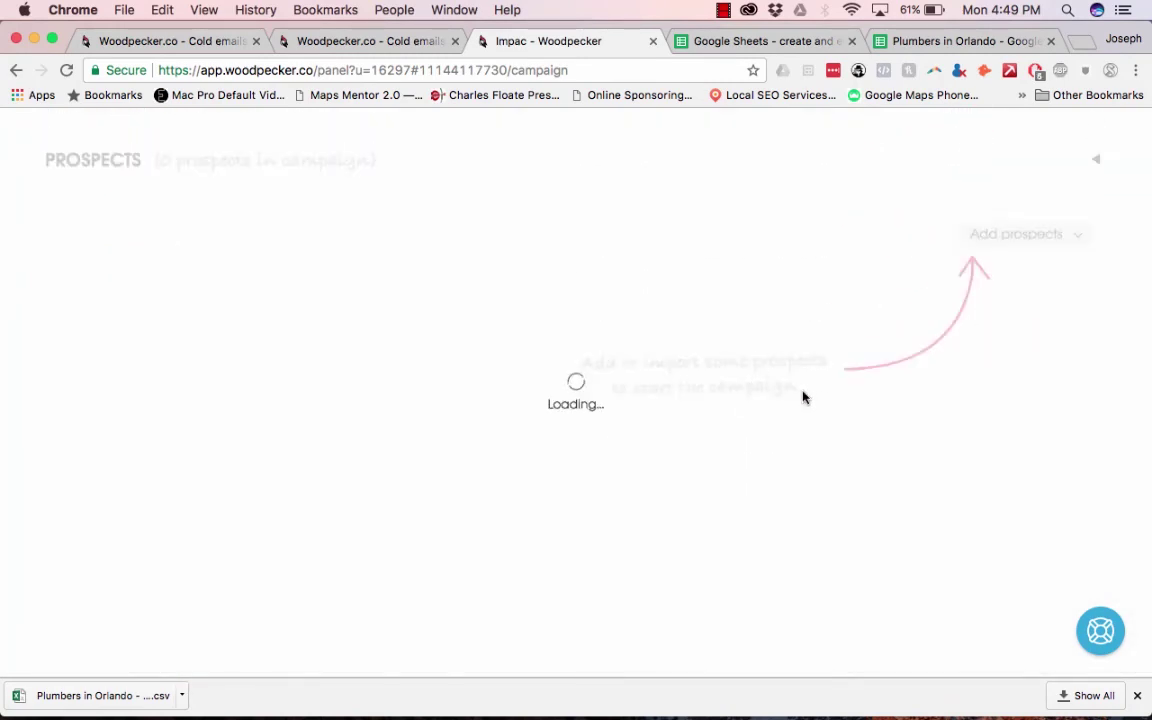
# Select all prospects across every page of the database list and add them to the Orlando Plumbers campaign
pyautogui.scroll(5, 269, 311)
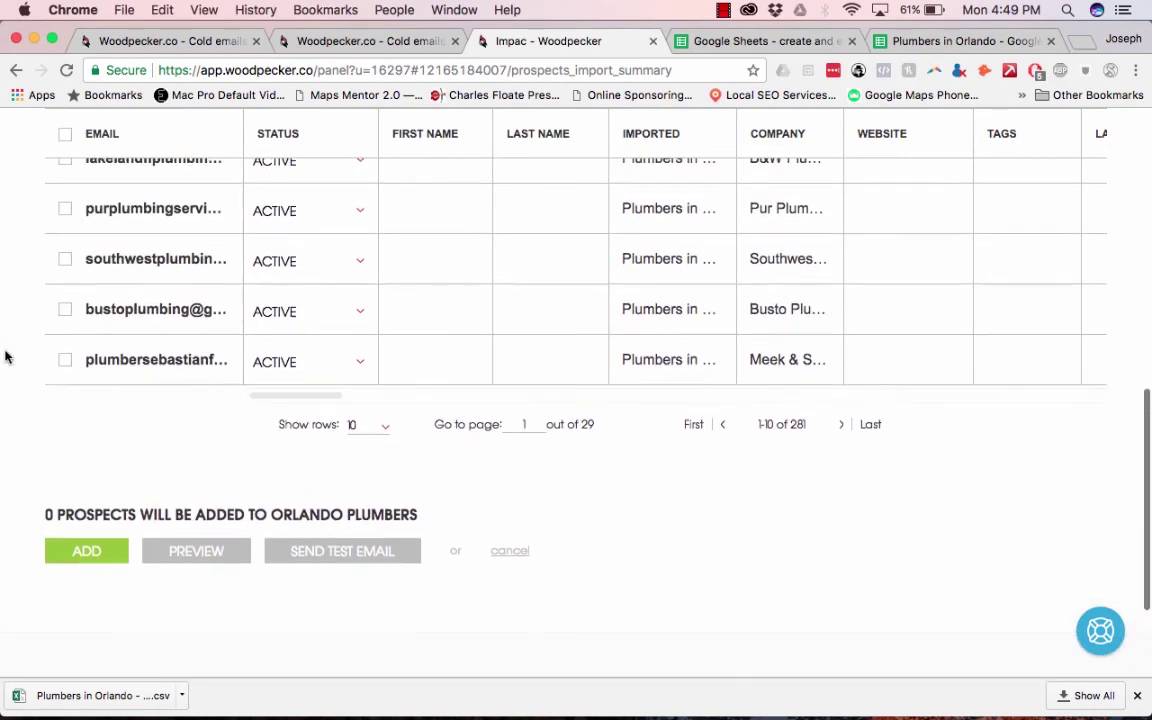
pyautogui.scroll(10, 95, 390)
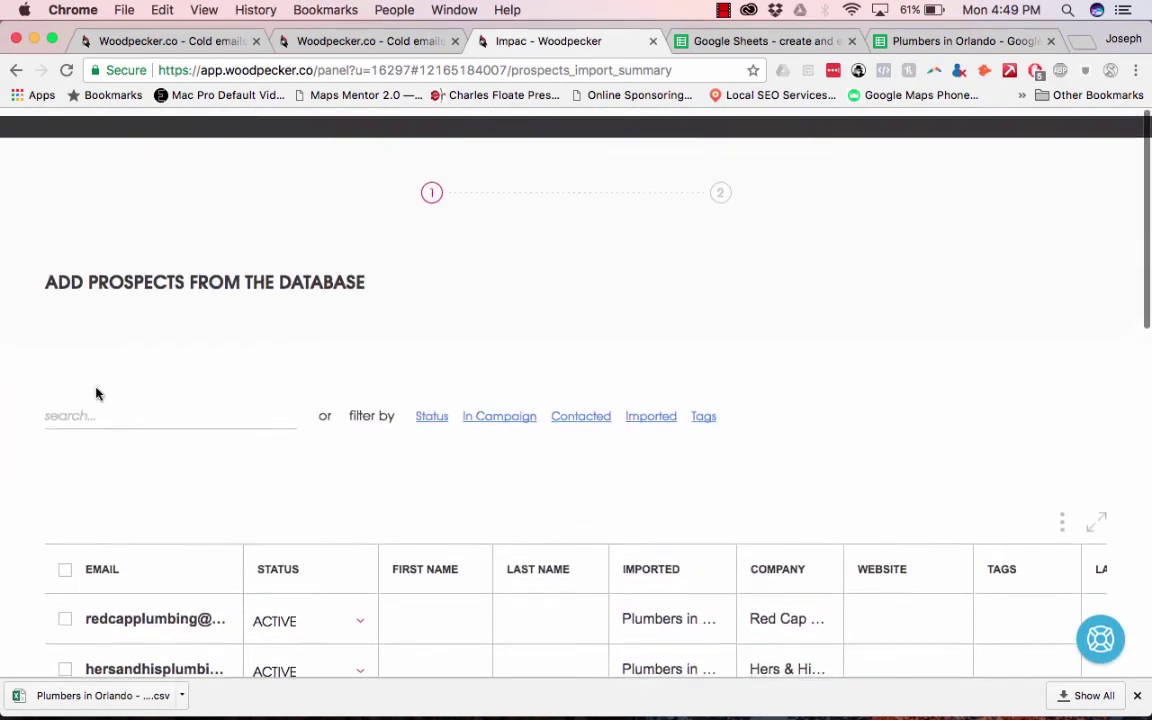
pyautogui.click(64, 563)
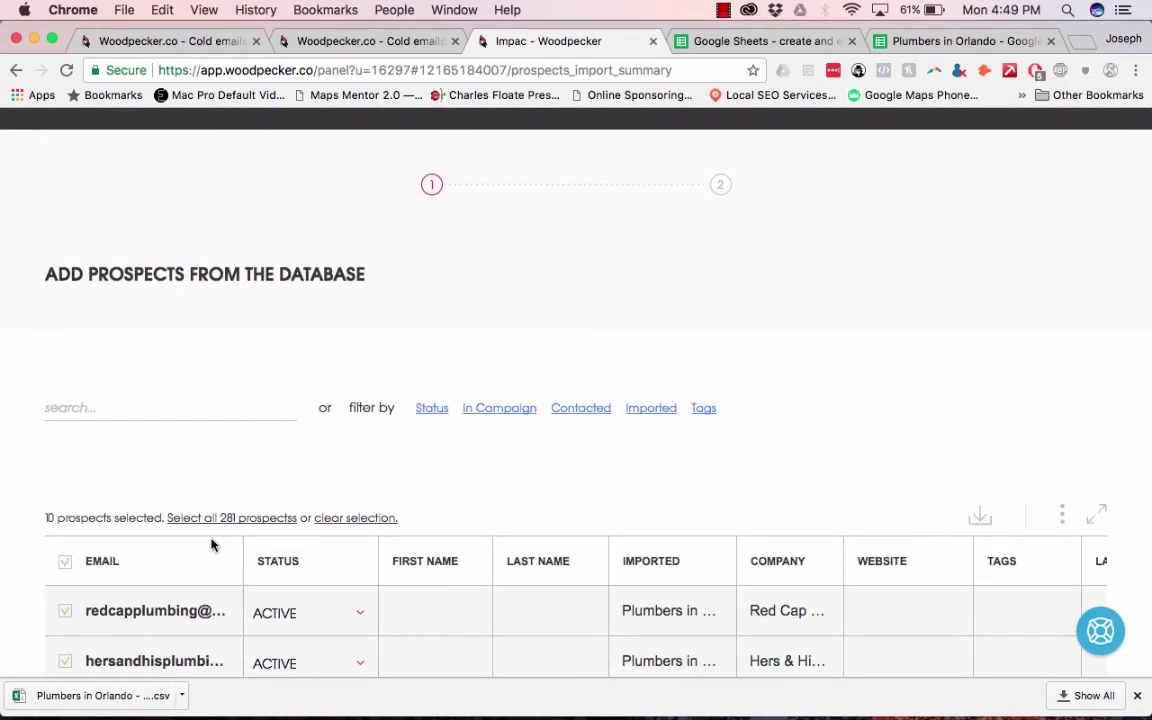
pyautogui.scroll(-3, 249, 535)
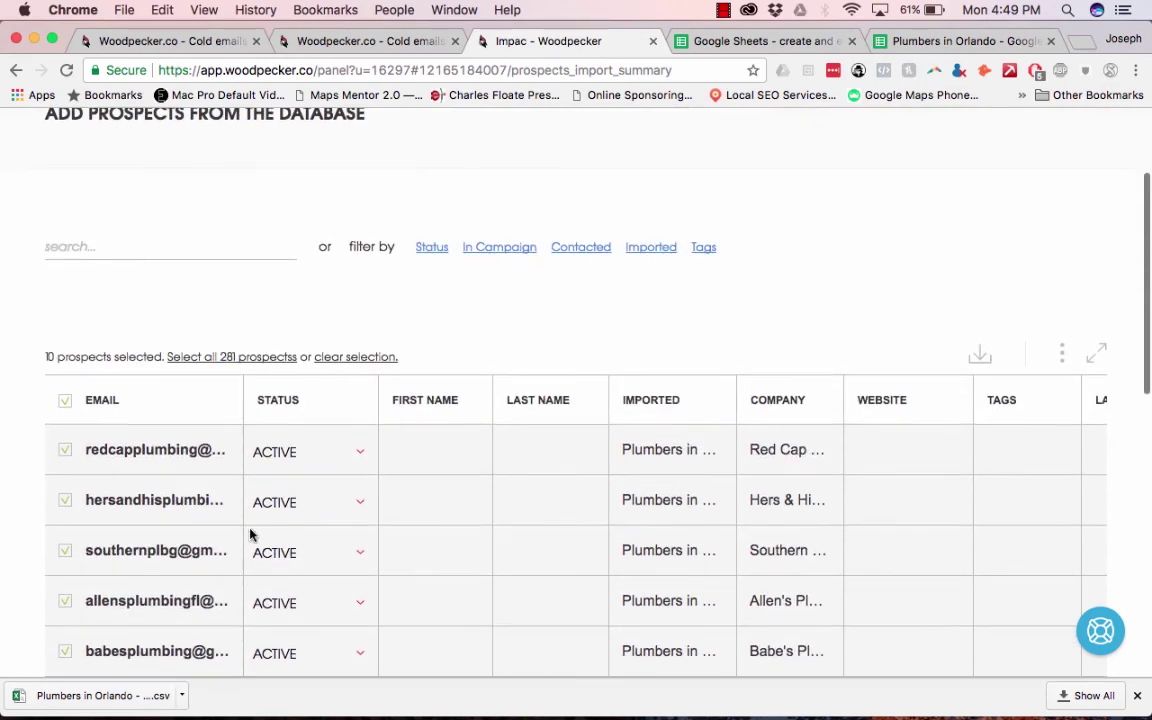
pyautogui.click(226, 357)
pyautogui.scroll(-1, 357, 482)
pyautogui.scroll(-10, 357, 482)
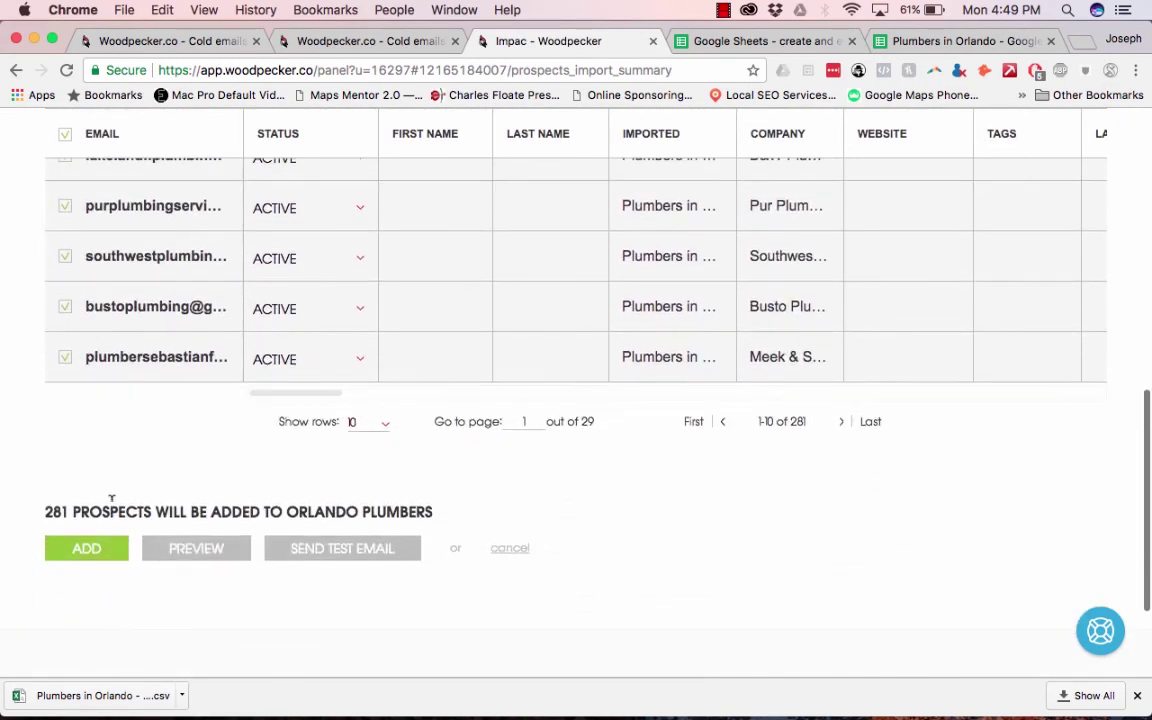
pyautogui.click(90, 552)
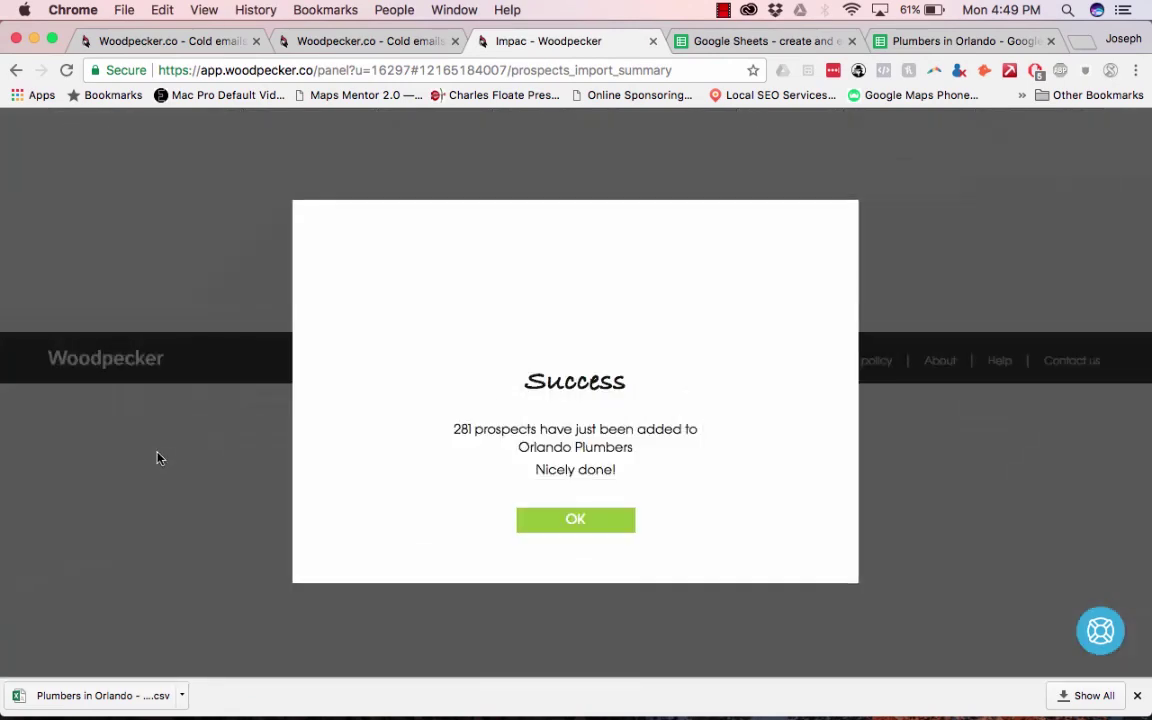
pyautogui.click(538, 518)
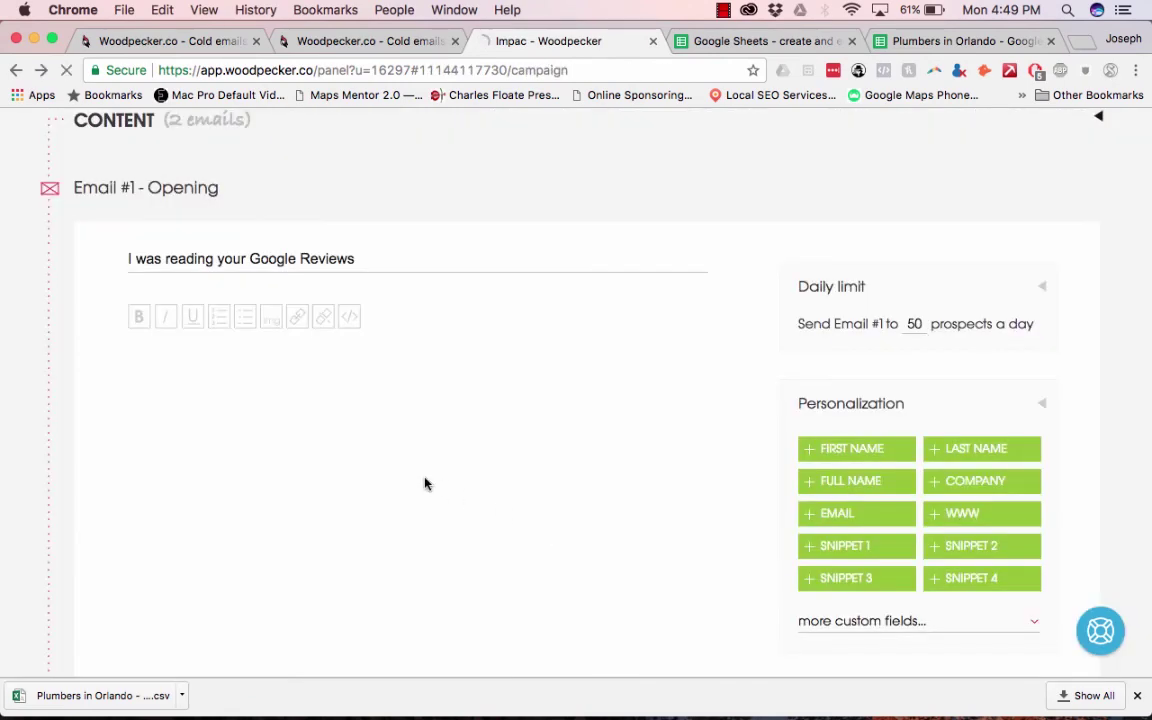
# Preview the campaign and check the personalized opening and follow-up emails for the first prospect
pyautogui.scroll(-5, 518, 455)
pyautogui.scroll(5, 518, 455)
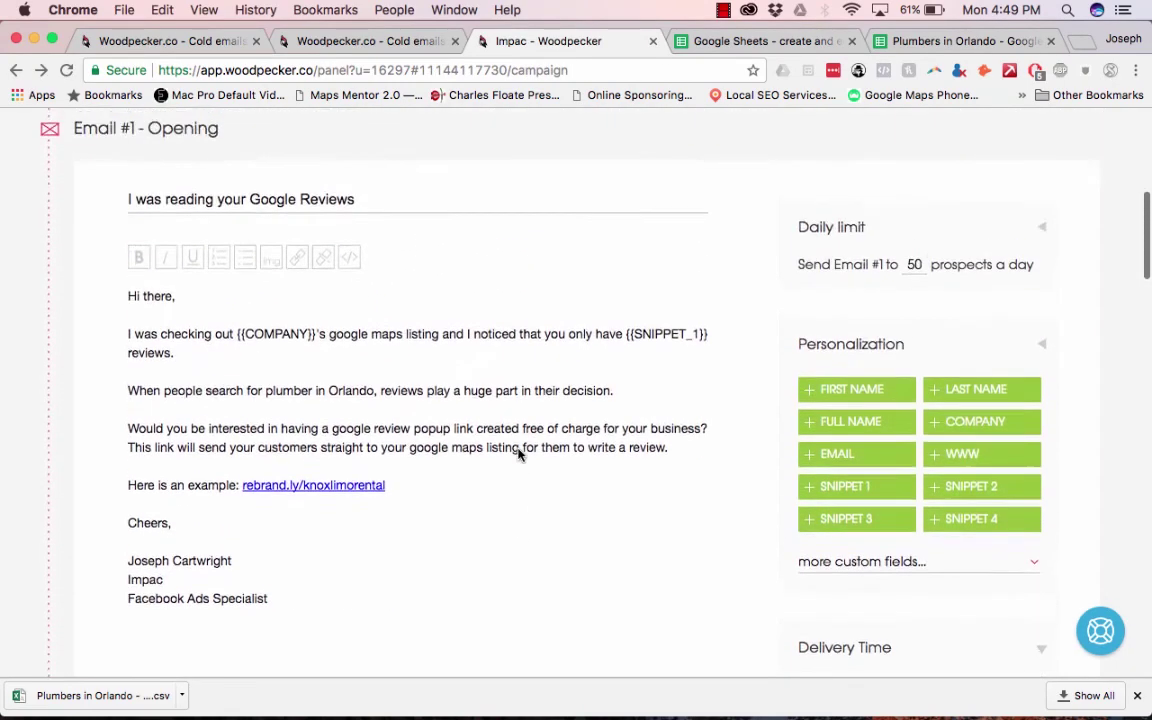
pyautogui.scroll(-6, 518, 455)
pyautogui.scroll(-10, 518, 455)
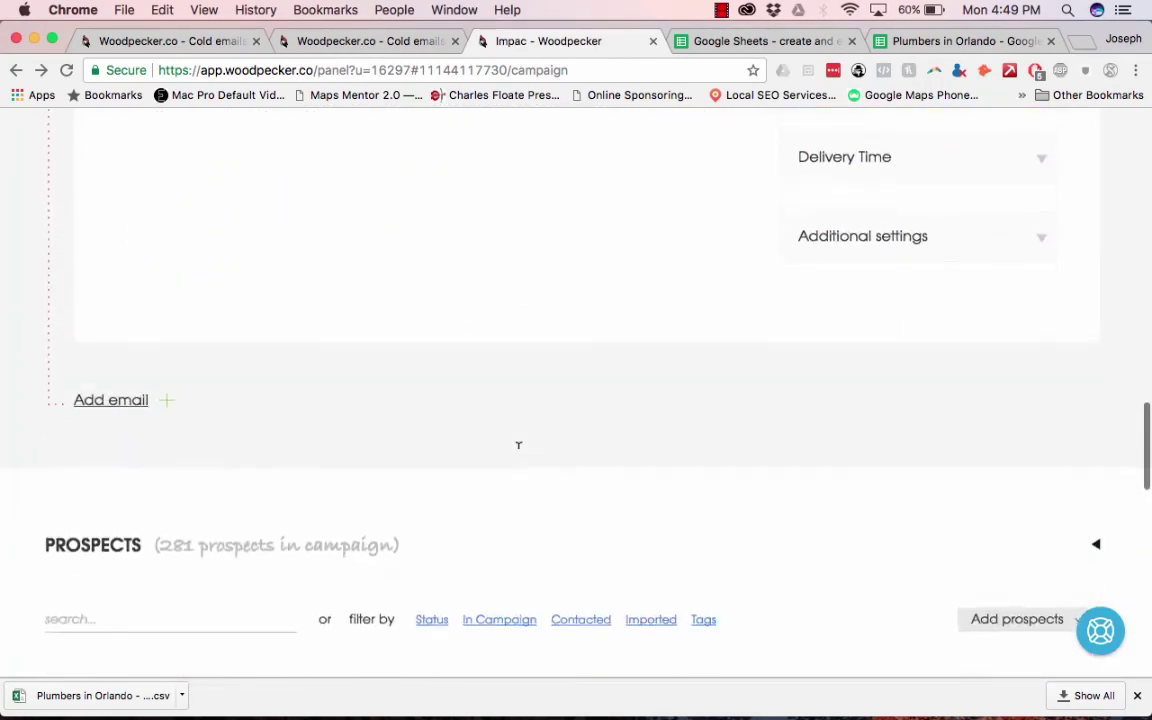
pyautogui.scroll(1, 518, 455)
pyautogui.scroll(-10, 518, 455)
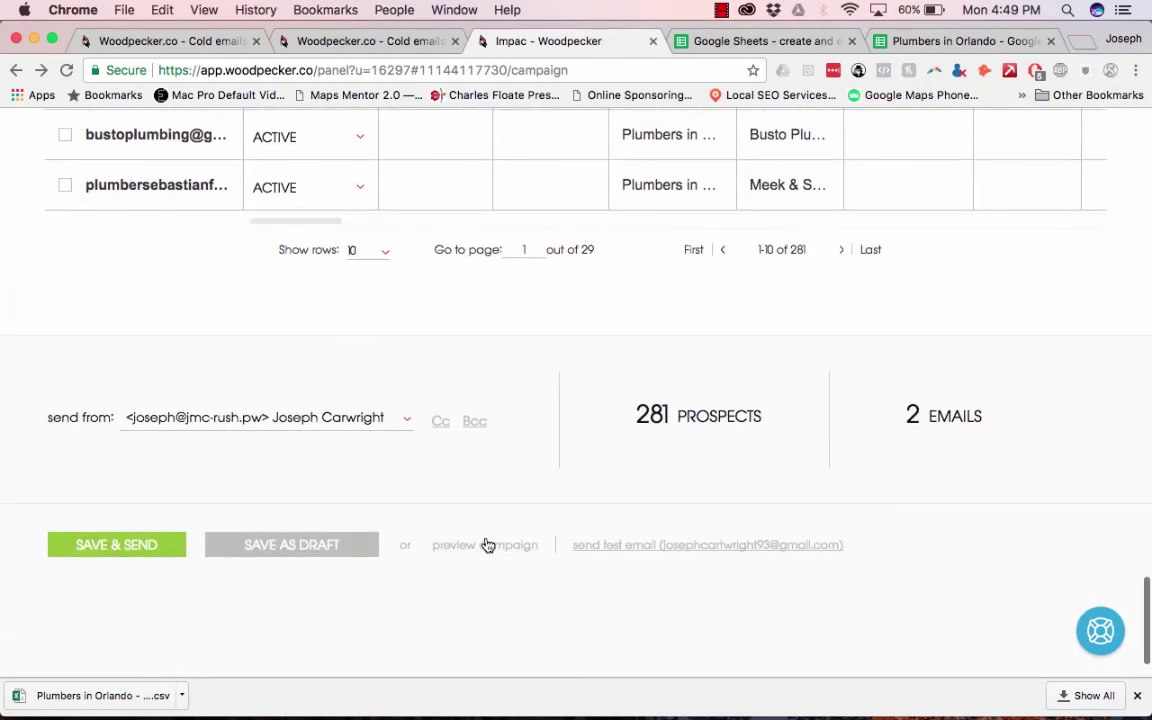
pyautogui.click(487, 546)
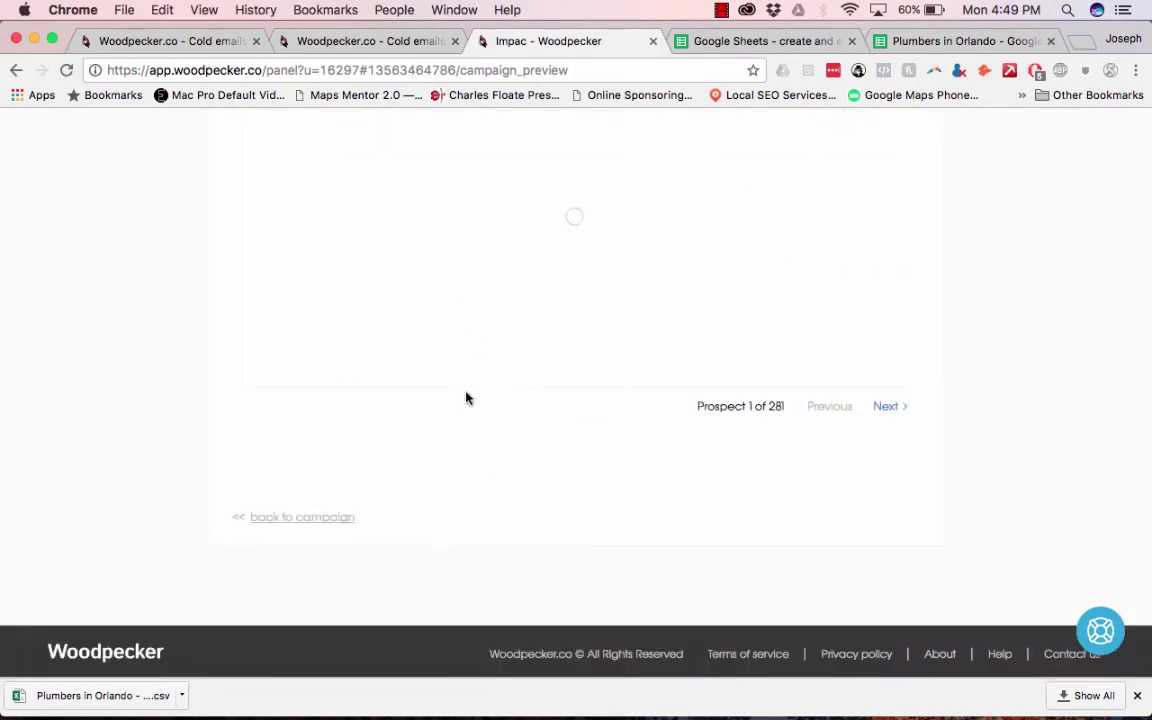
pyautogui.scroll(6, 465, 398)
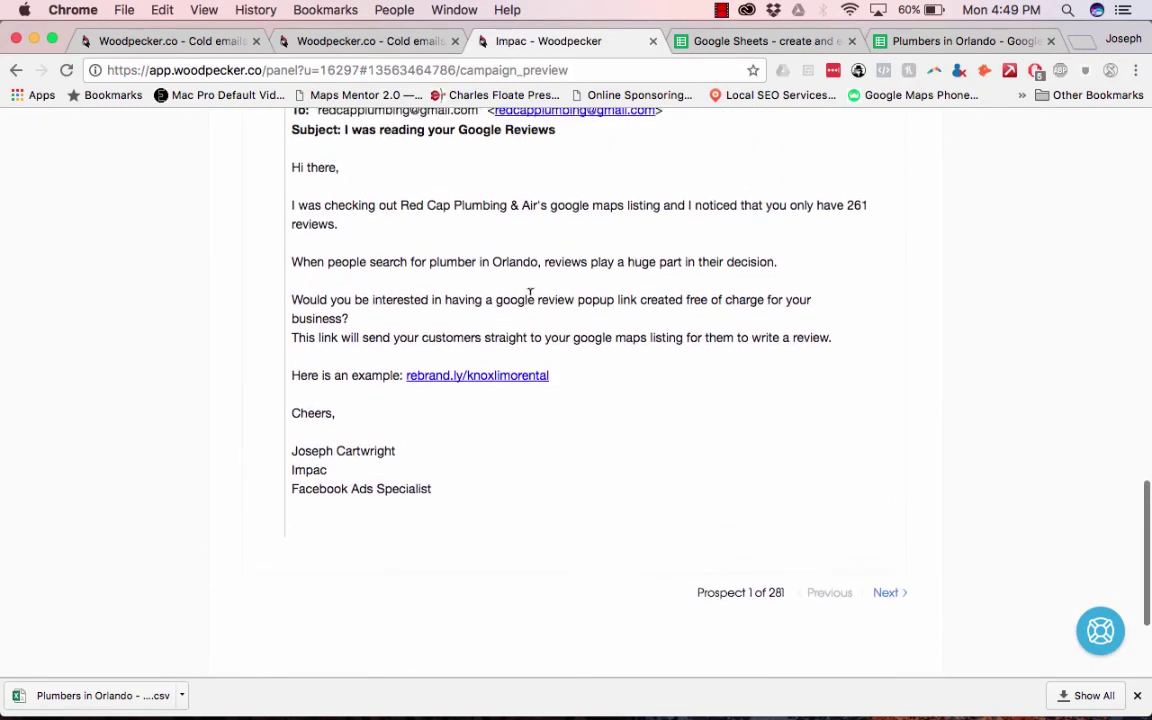
pyautogui.scroll(15, 427, 375)
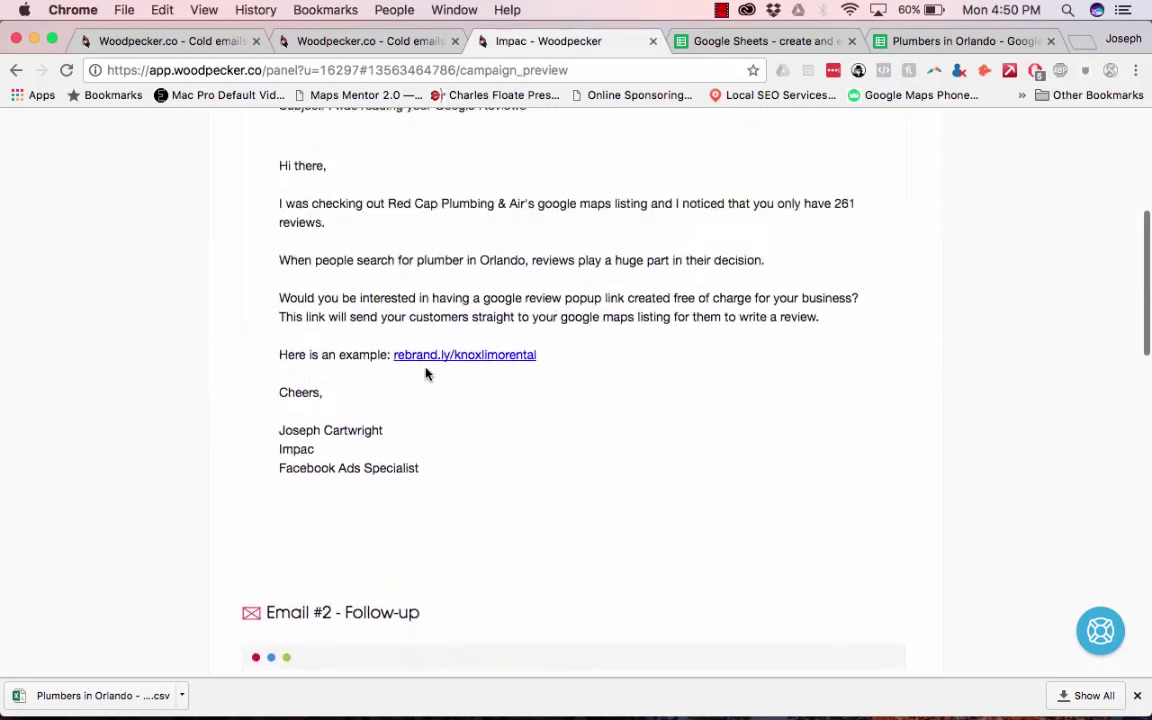
pyautogui.scroll(-3, 426, 374)
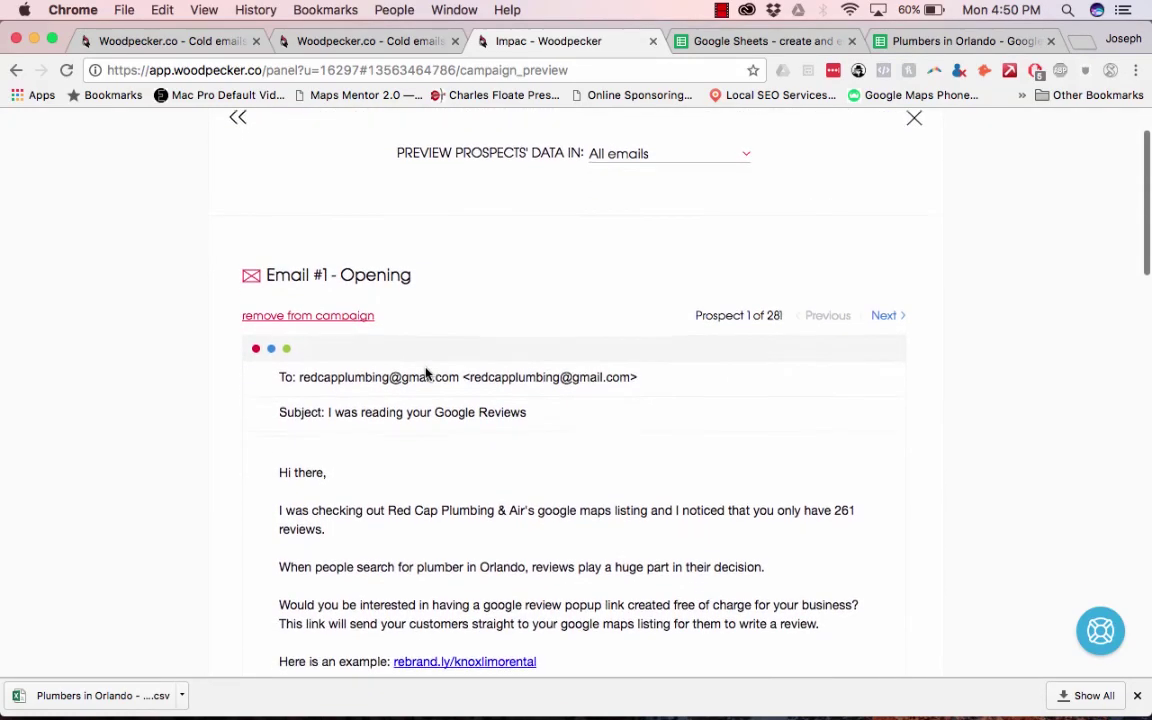
pyautogui.scroll(-2, 468, 502)
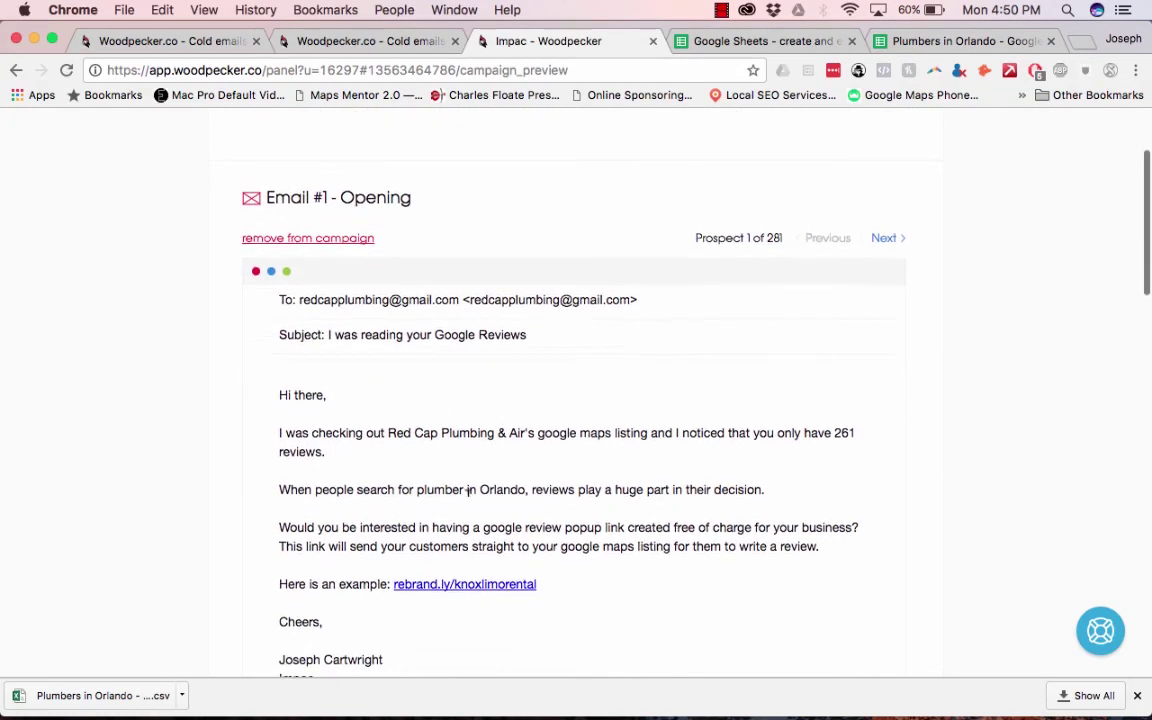
# Check the company name and review count in the opening email preview for prospects 2 through 5
pyautogui.click(885, 240)
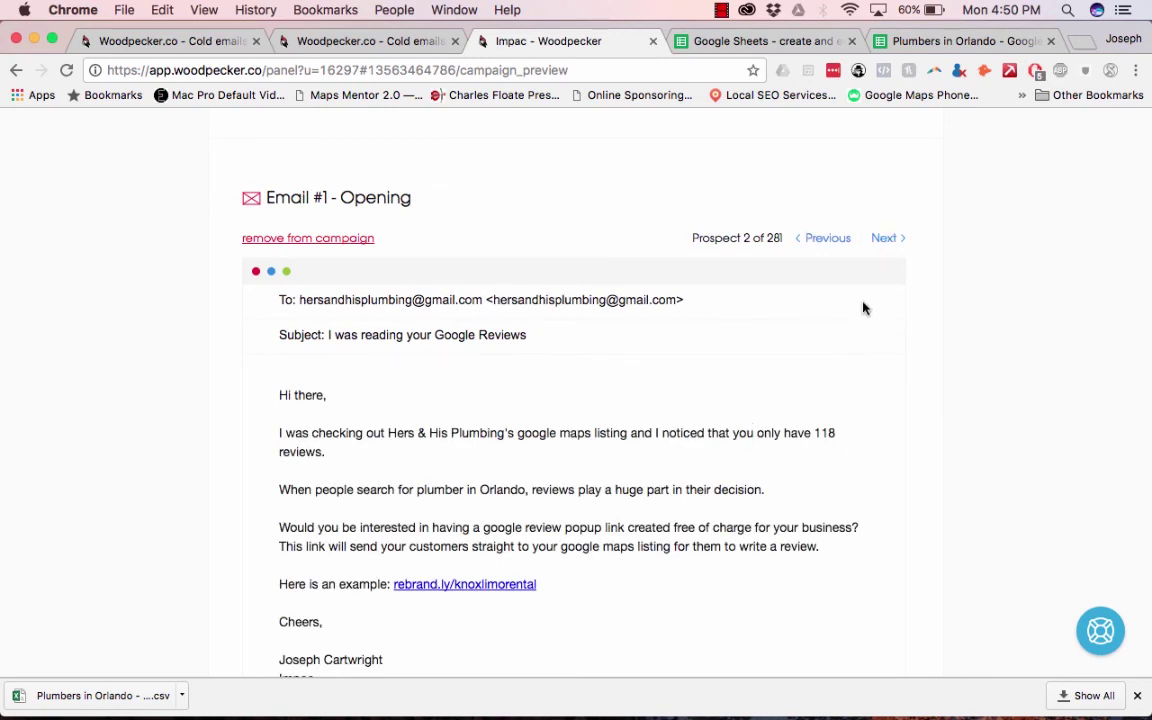
pyautogui.click(884, 236)
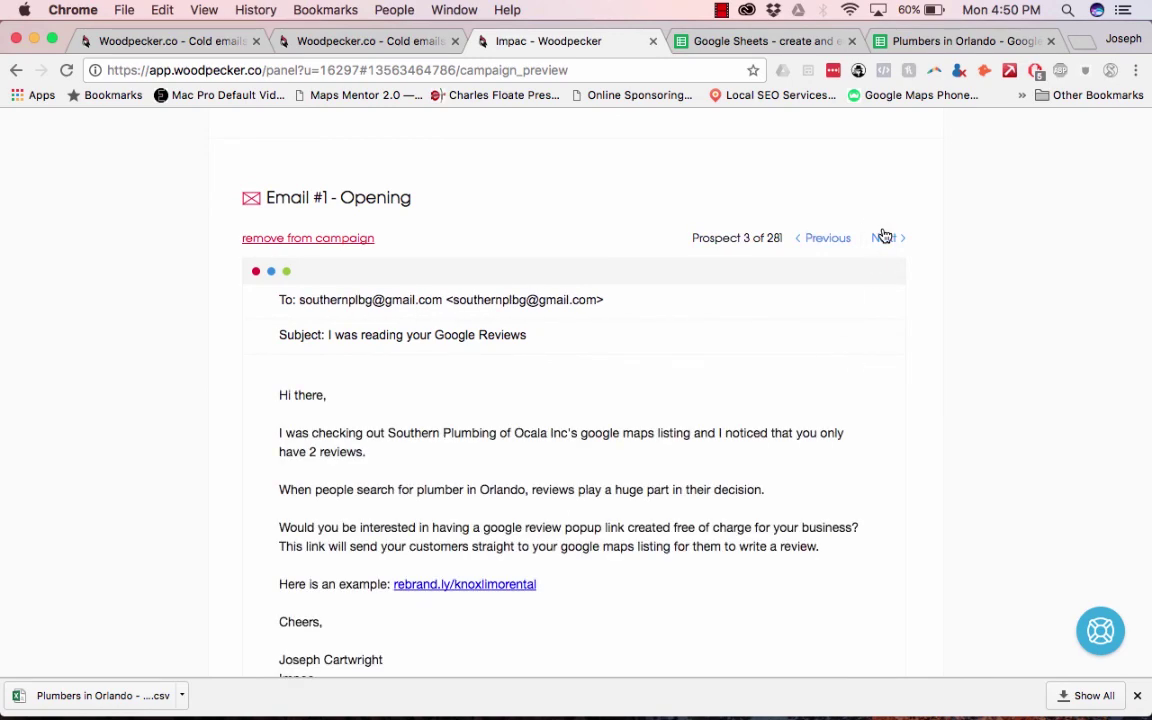
pyautogui.click(884, 236)
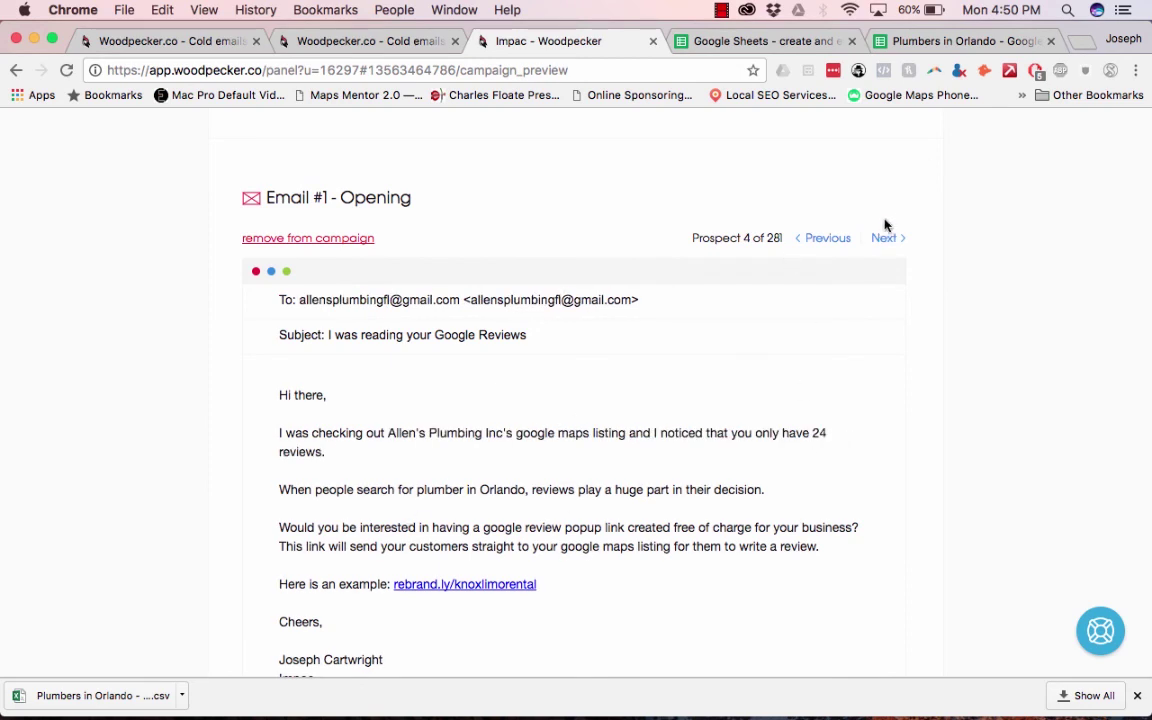
pyautogui.click(884, 237)
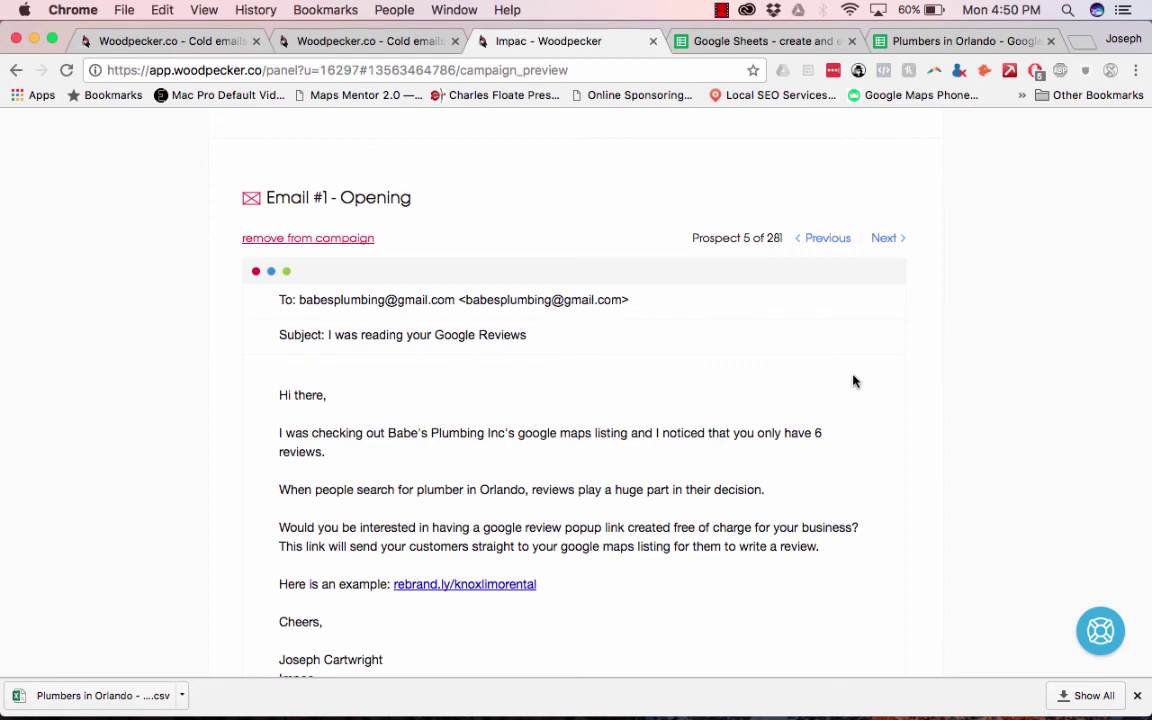
# Return from the preview to the campaign and change "plumber" to "plumbers" in the opening email's sentence about searches in Orlando
pyautogui.scroll(-2, 853, 380)
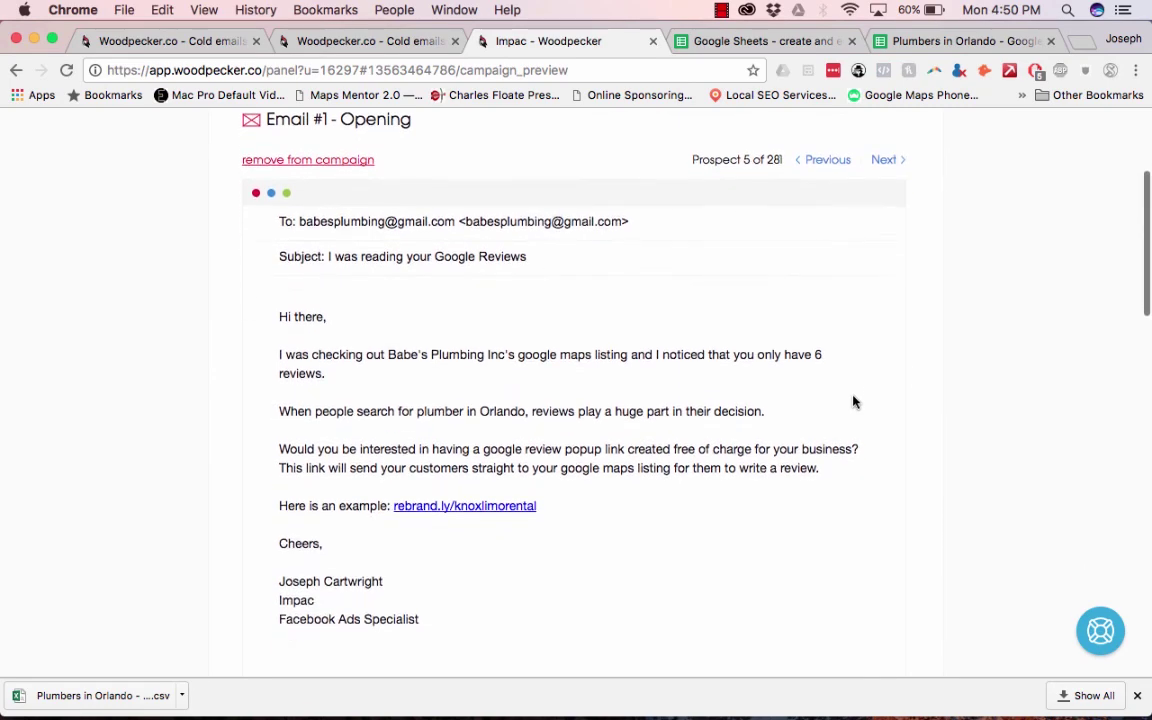
pyautogui.scroll(-1, 854, 410)
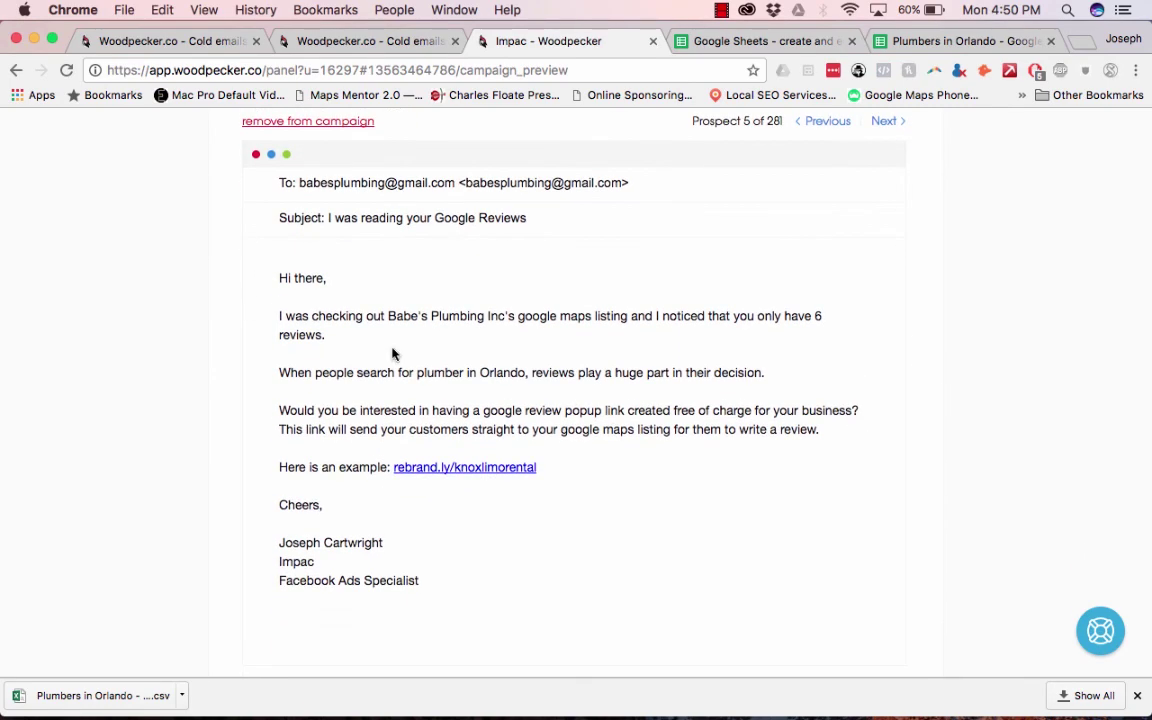
pyautogui.scroll(4, 392, 354)
pyautogui.scroll(-10, 392, 354)
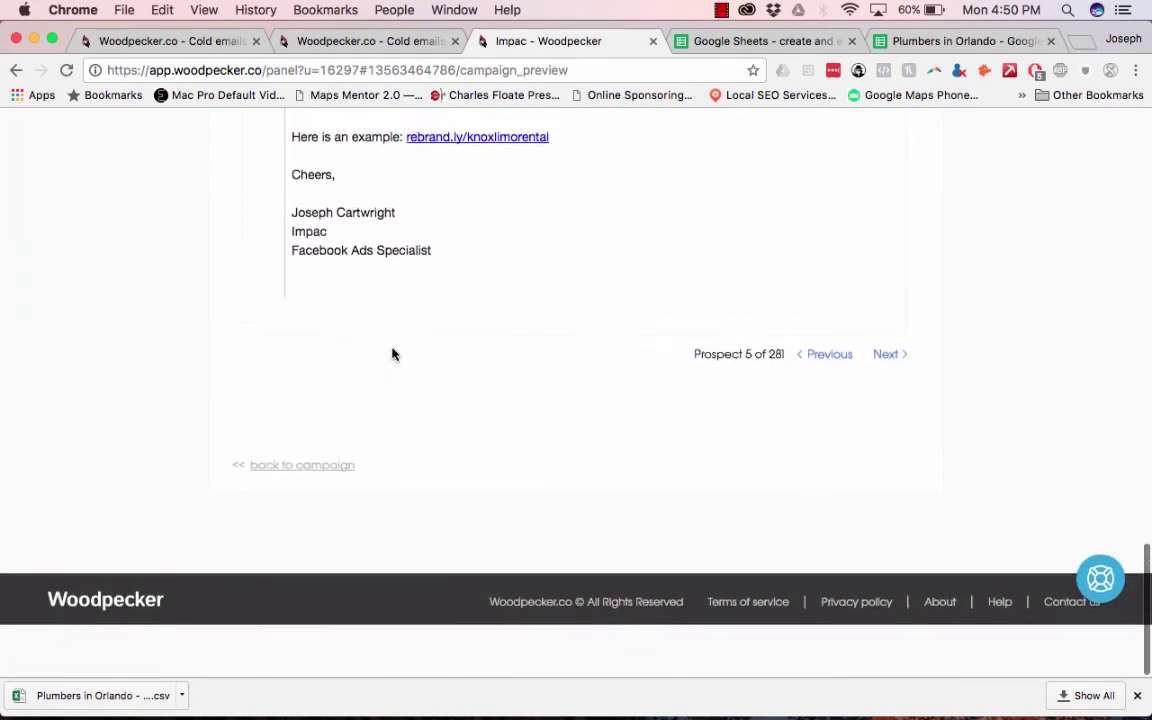
pyautogui.click(277, 525)
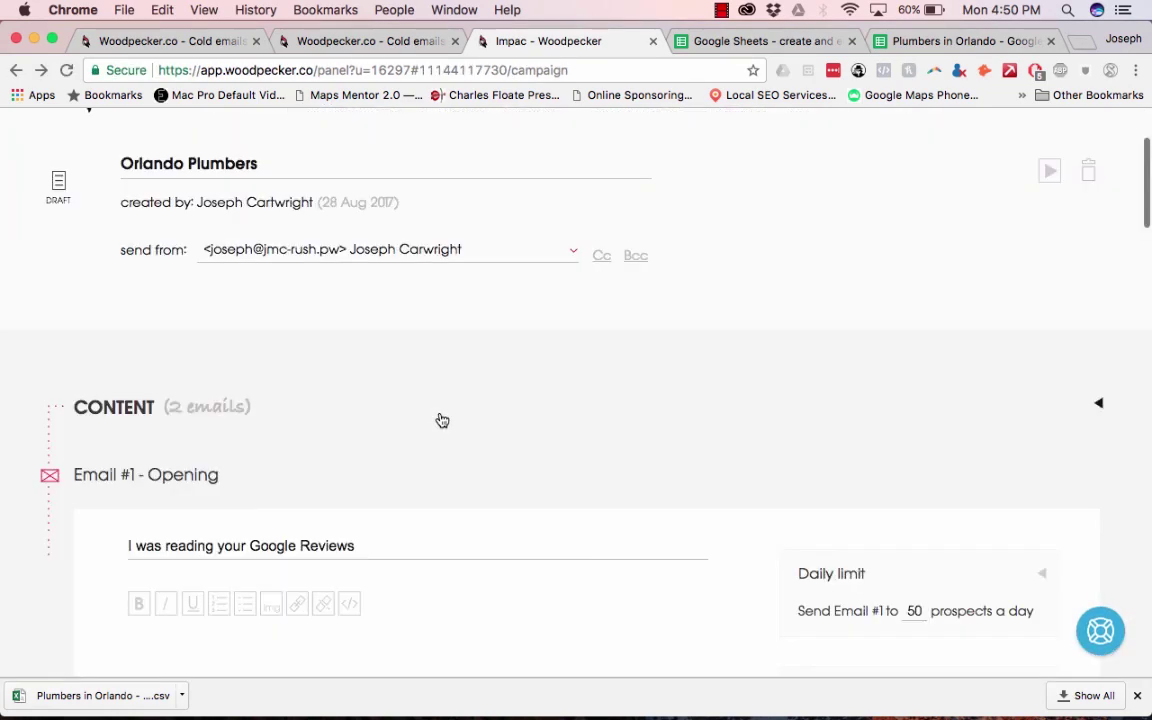
pyautogui.scroll(-5, 450, 480)
pyautogui.scroll(-1, 420, 500)
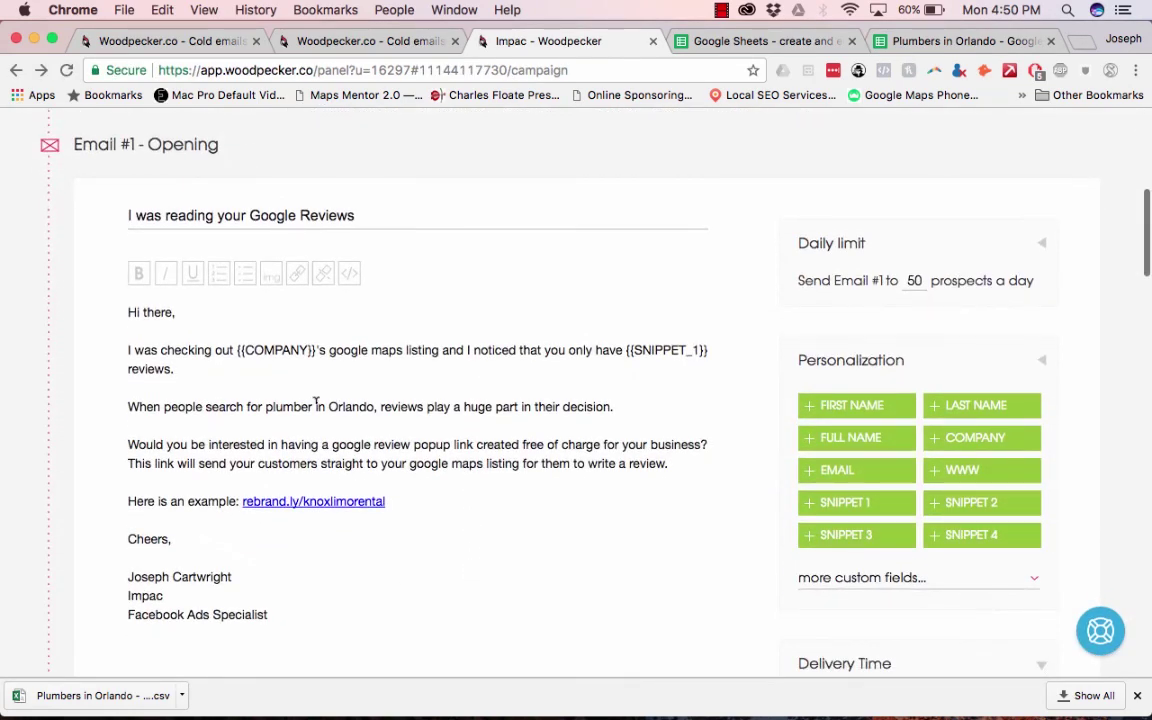
pyautogui.click(310, 406)
pyautogui.write('s')
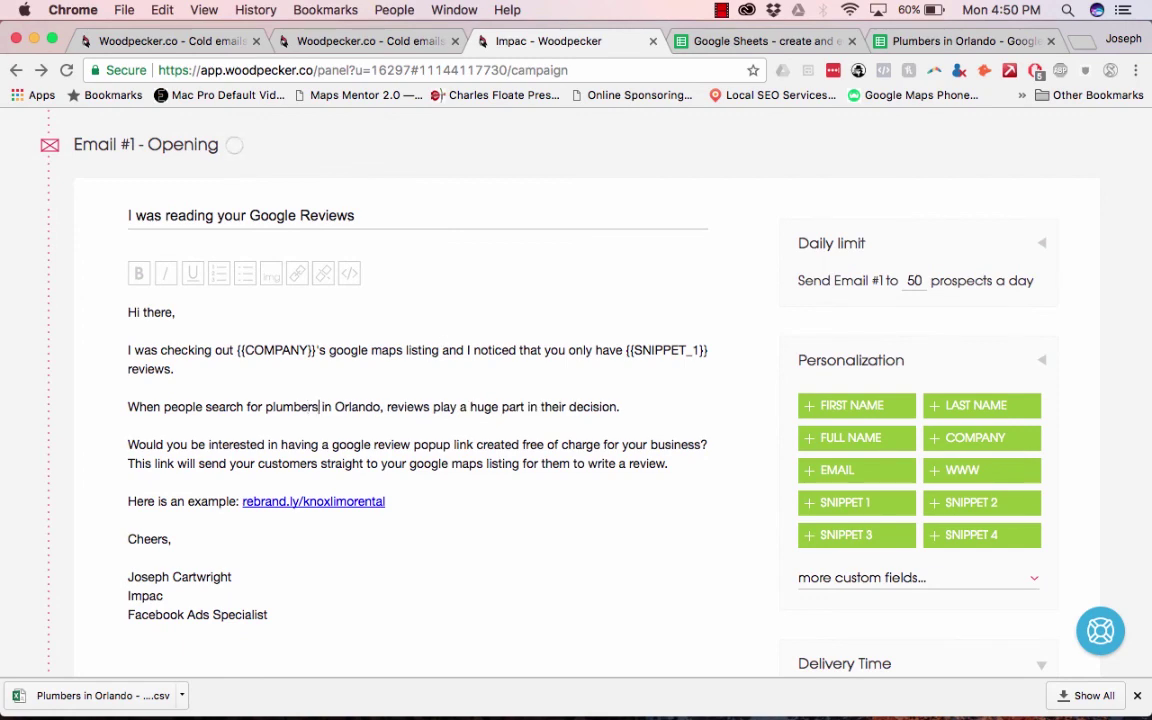
# Save and send the Orlando Plumbers campaign
pyautogui.scroll(-8, 443, 364)
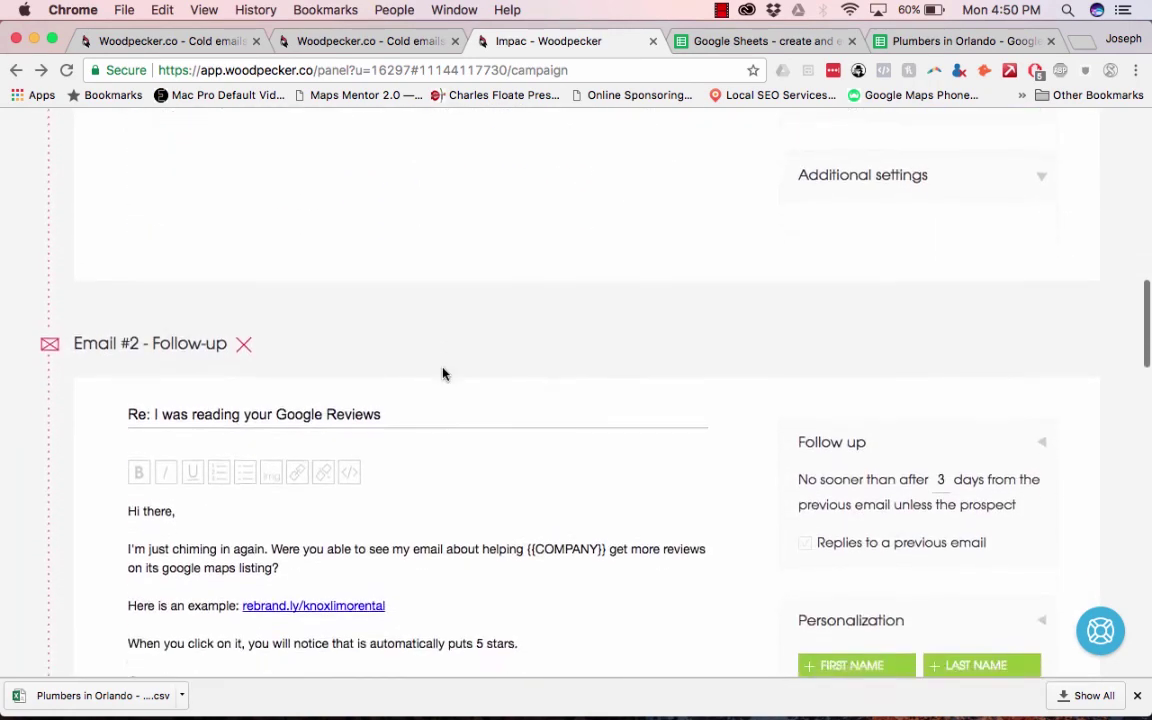
pyautogui.scroll(-20, 443, 364)
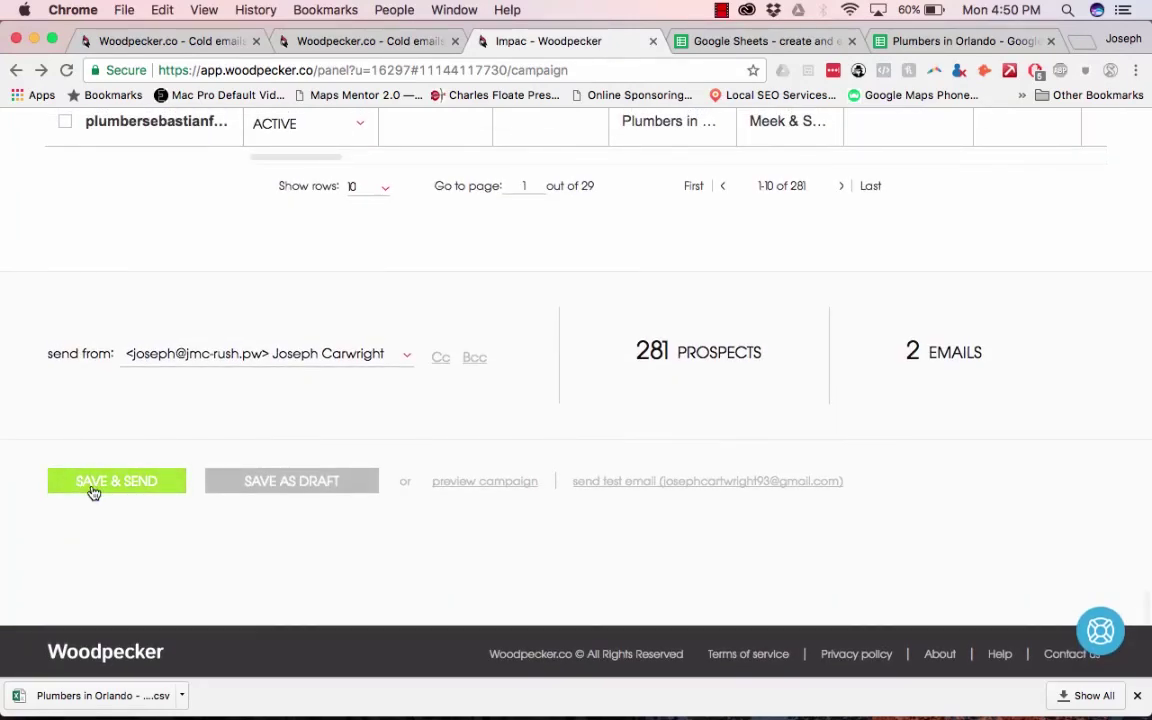
pyautogui.click(93, 484)
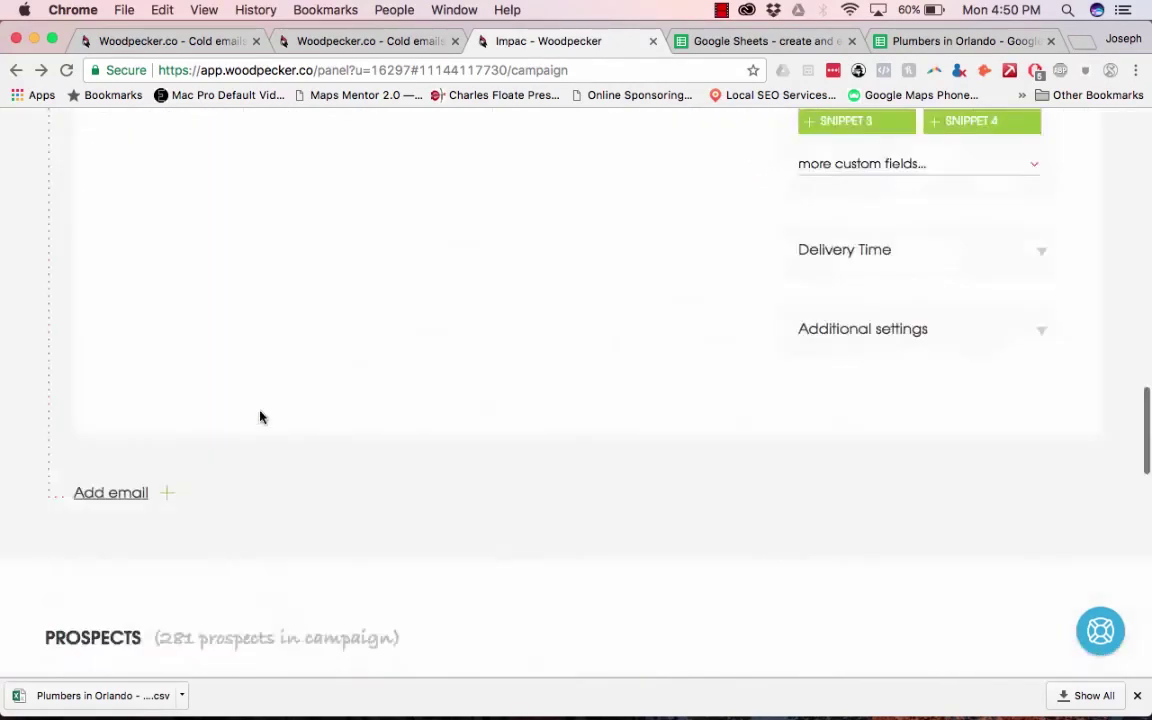